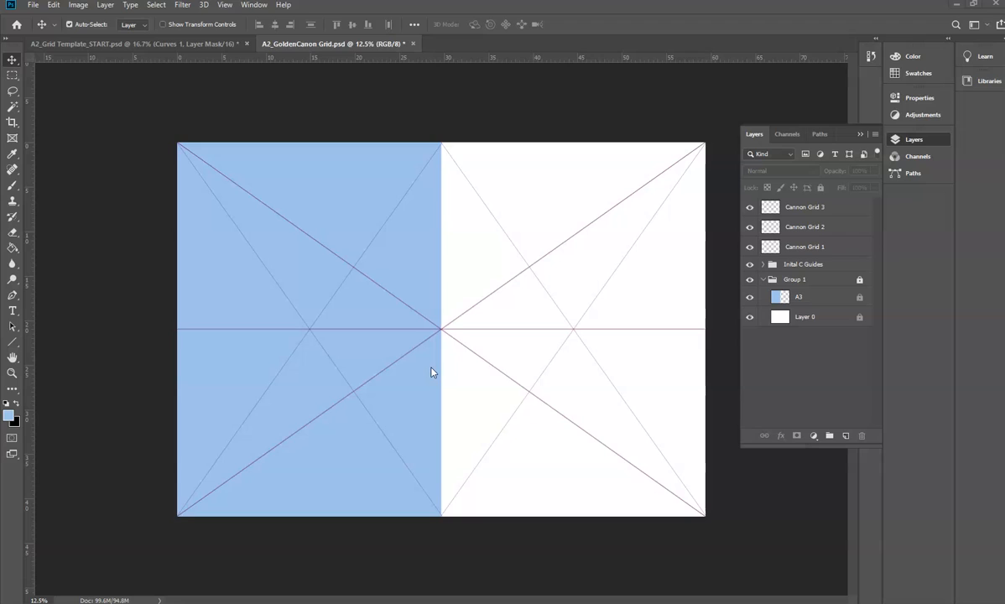
- Show the guides over the finished canon grid spread to examine how they cross the diagonals
{"action": "left_click", "coordinate": [431, 368]}
{"action": "key", "text": "ctrl+semicolon"}
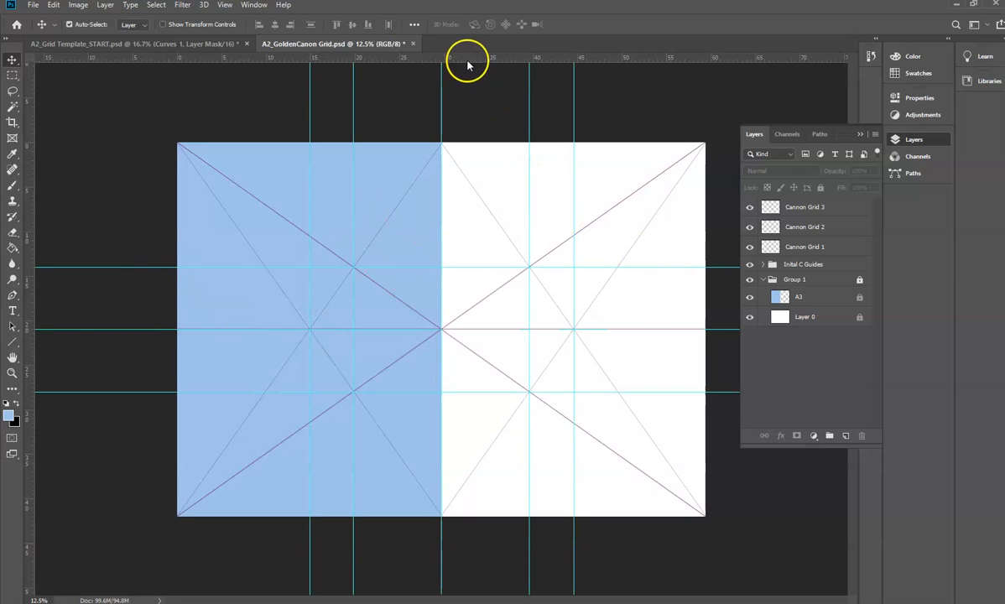
{"action": "left_click_drag", "start_coordinate": [478, 60], "coordinate": [538, 47]}
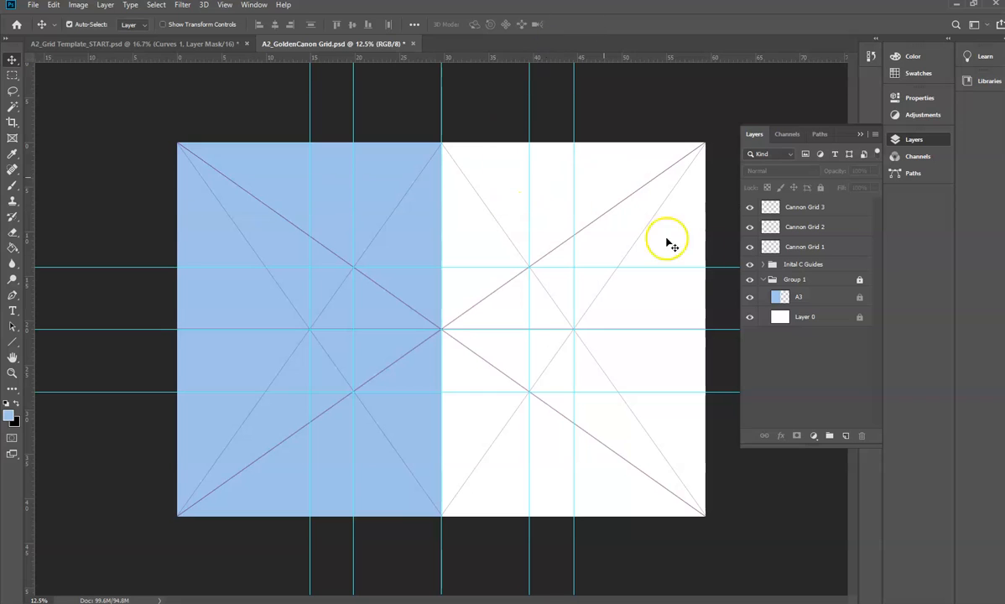
- Create a new A3 portrait print document, 297 x 420 mm at 300 pixels/inch, RGB Color, 8 bit, with white background contents
{"action": "left_click", "coordinate": [33, 5]}
{"action": "key", "text": "Escape"}
{"action": "key", "text": "ctrl+n"}
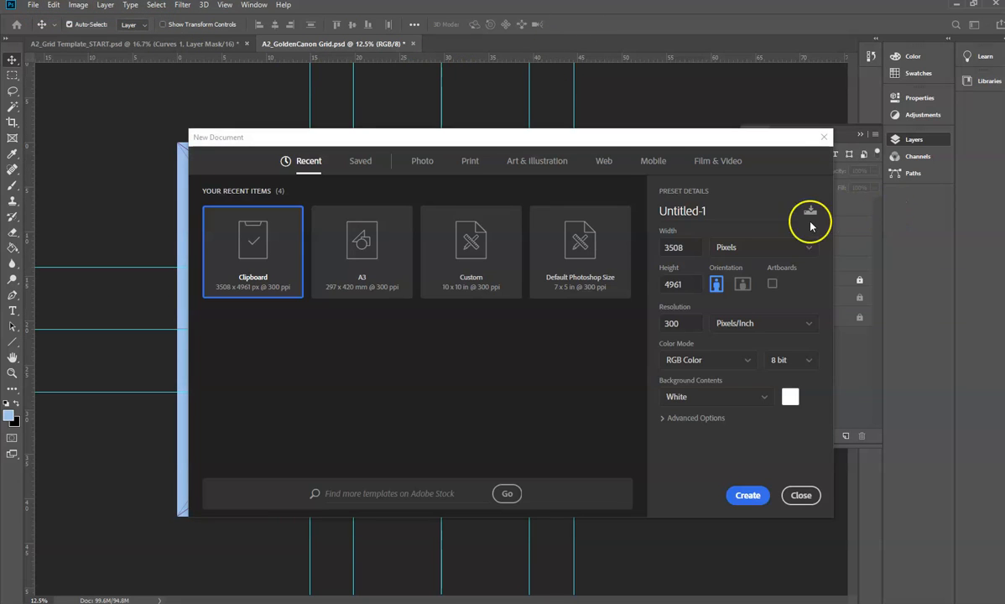
{"action": "left_click", "coordinate": [468, 161]}
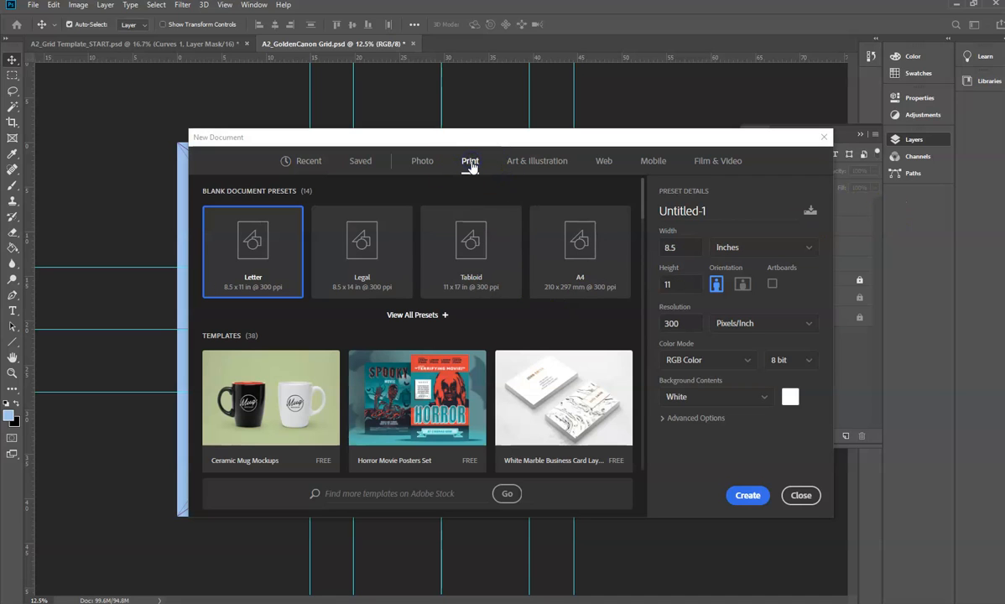
{"action": "left_click", "coordinate": [591, 250]}
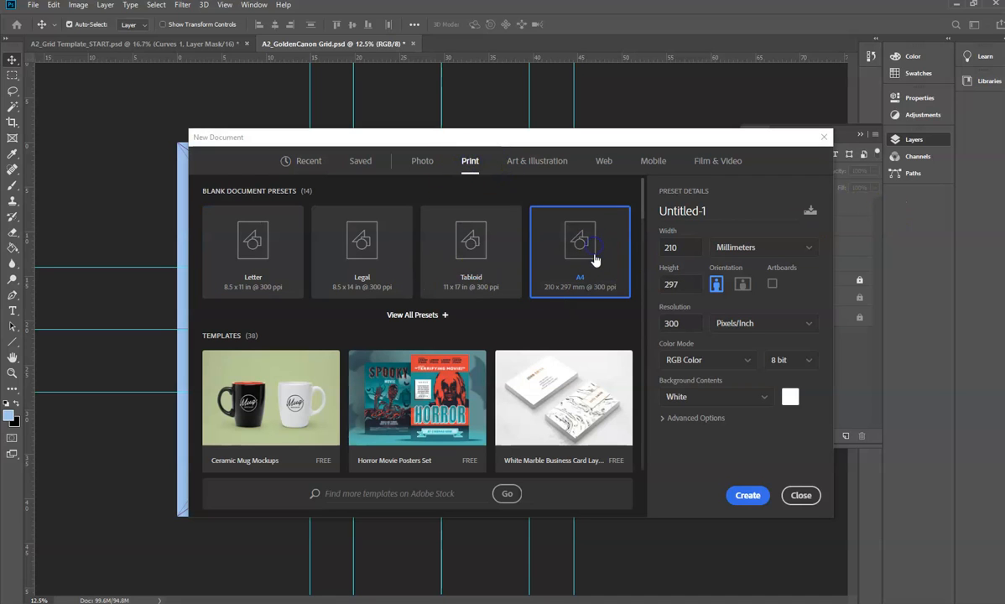
{"action": "left_click", "coordinate": [423, 315]}
{"action": "left_click", "coordinate": [491, 352]}
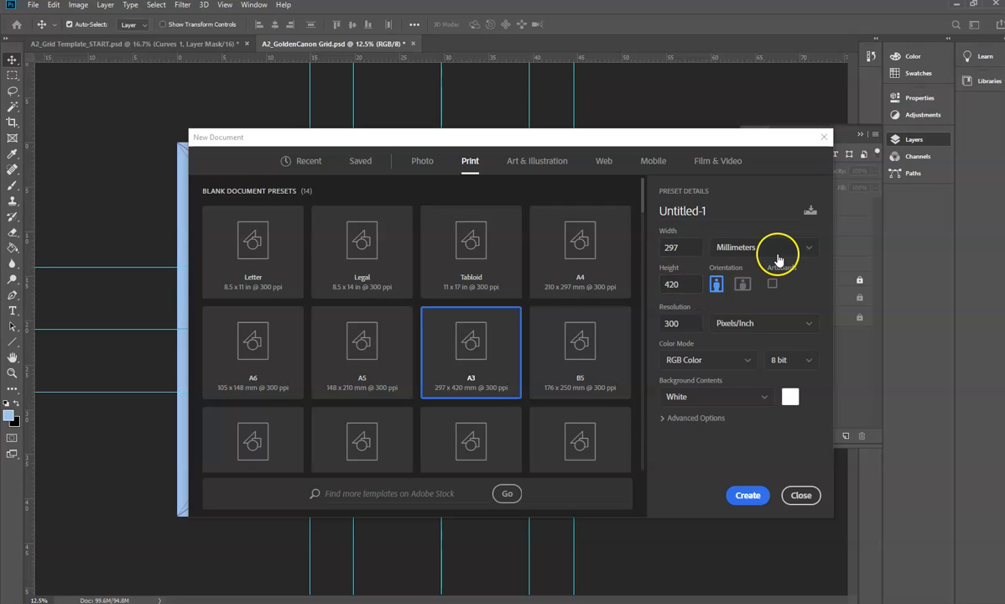
{"action": "left_click", "coordinate": [803, 363]}
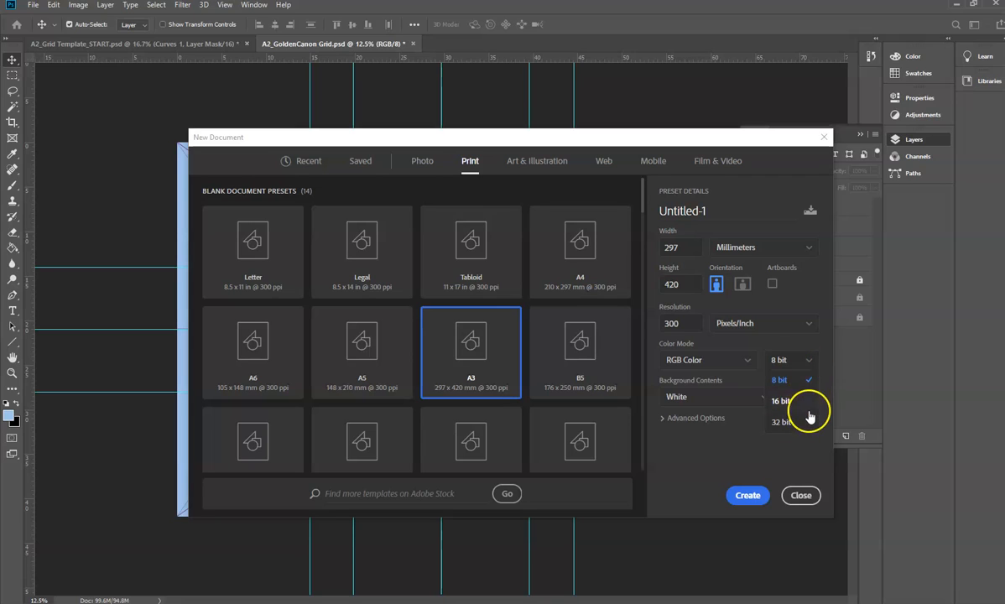
{"action": "left_click", "coordinate": [805, 380]}
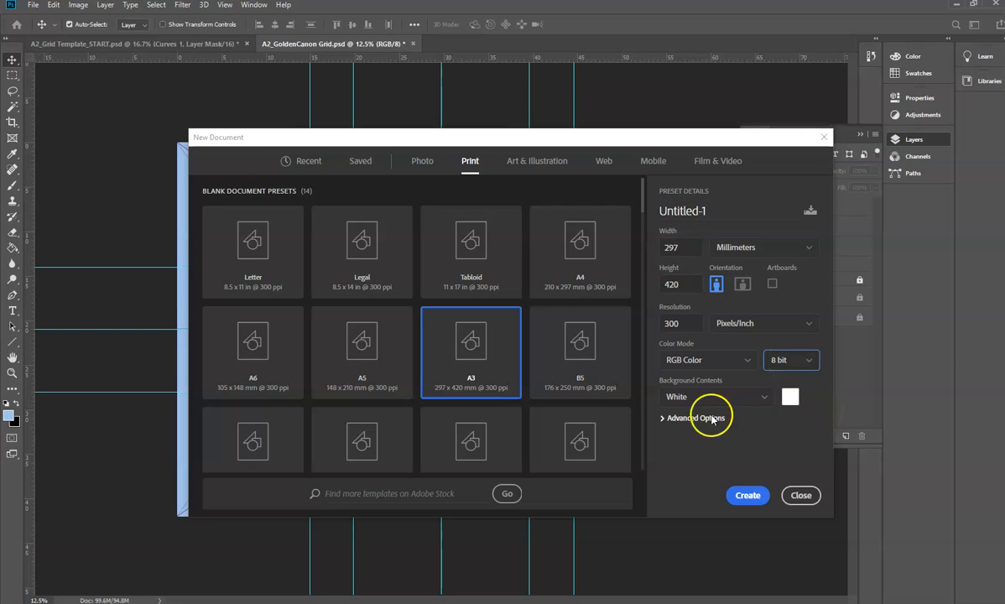
{"action": "left_click", "coordinate": [749, 495]}
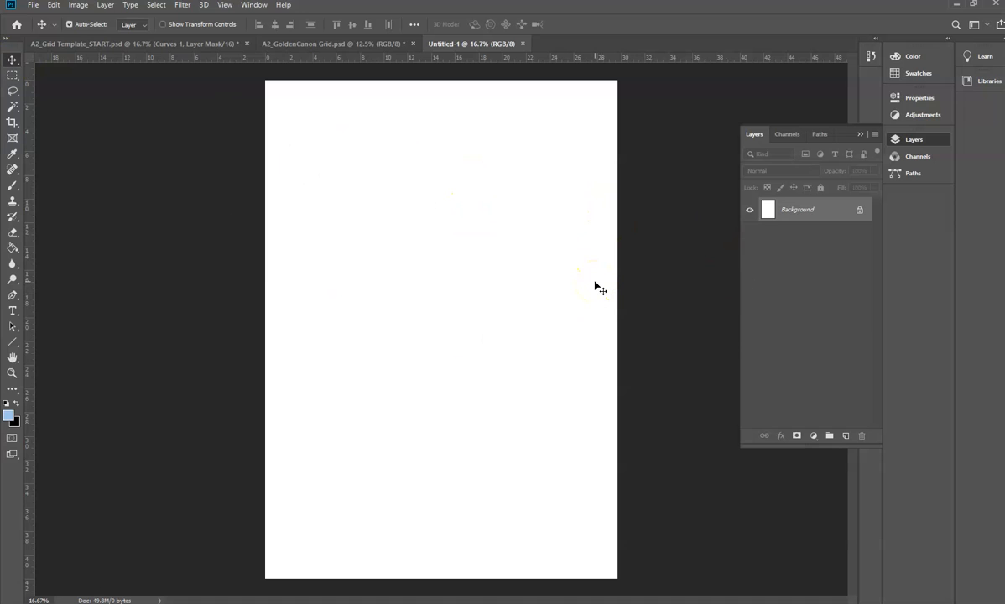
- Try to widen the white A3 canvas by a relative 29.7 cm
{"action": "left_click", "coordinate": [79, 5]}
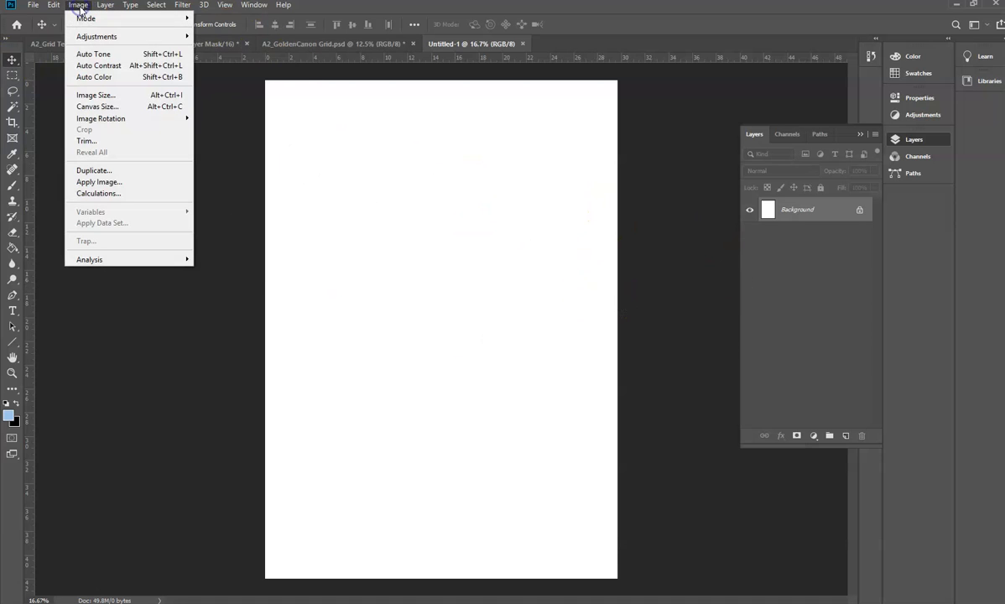
{"action": "left_click", "coordinate": [97, 106]}
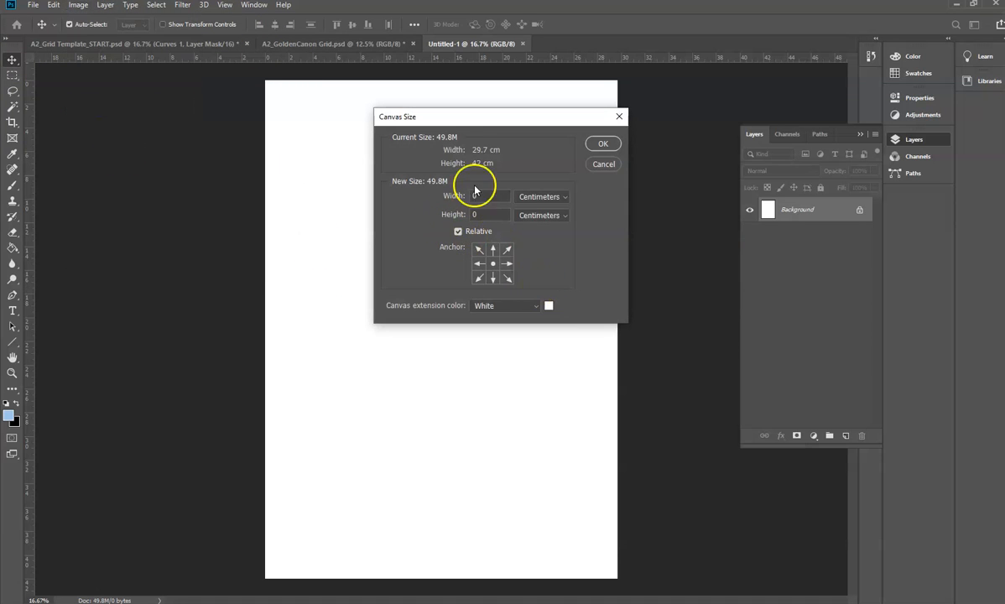
{"action": "left_click_drag", "start_coordinate": [459, 120], "coordinate": [213, 138]}
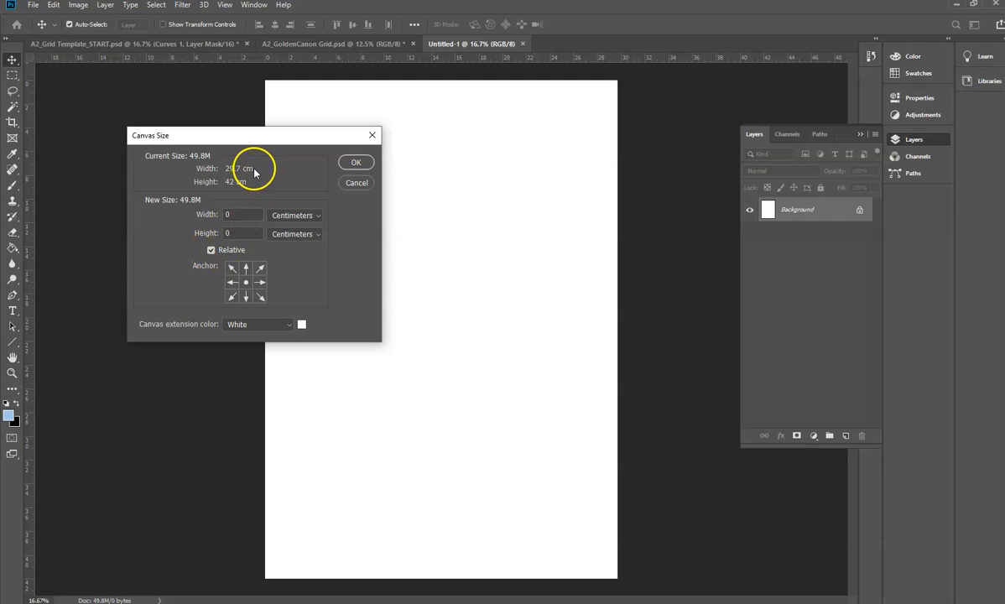
{"action": "left_click", "coordinate": [209, 214]}
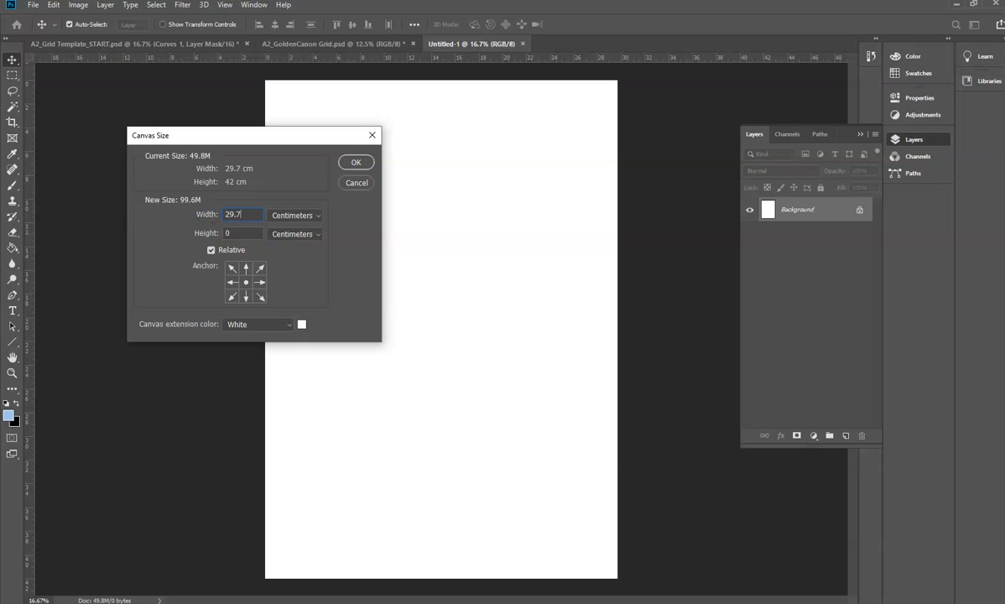
{"action": "left_click", "coordinate": [356, 163]}
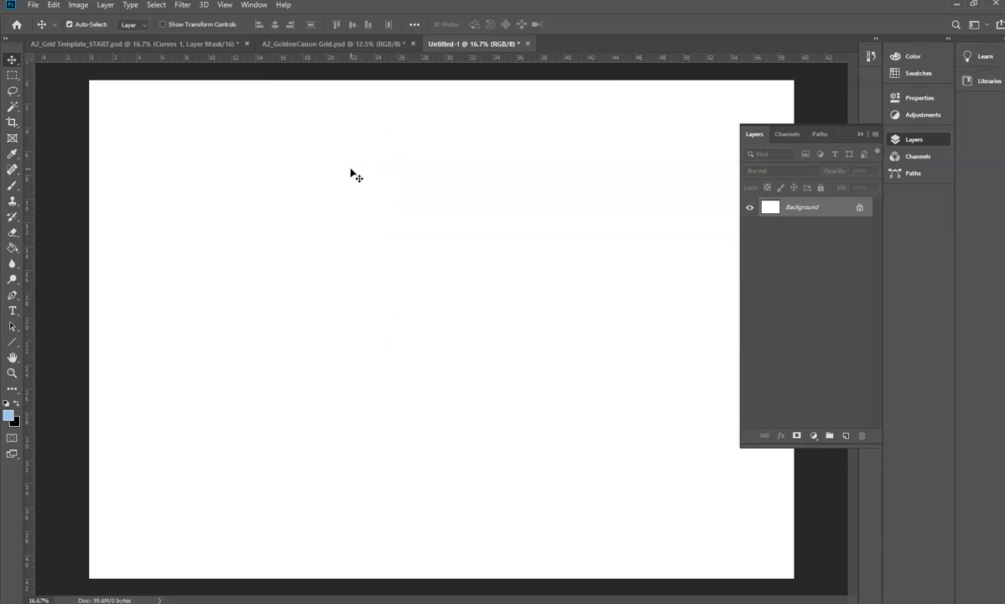
{"action": "key", "text": "ctrl+z"}
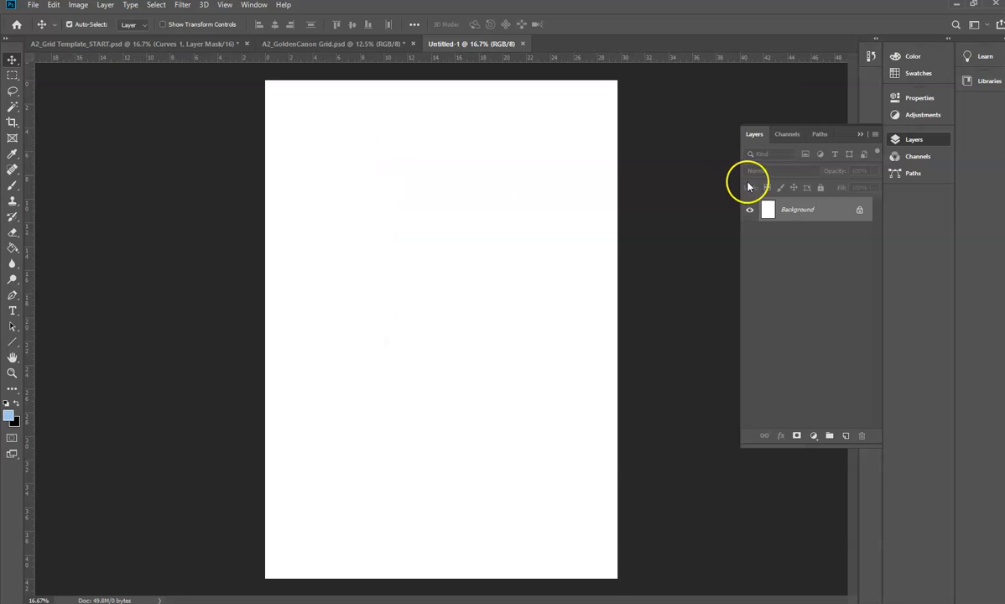
- Unlock the Background layer and fill the whole page with the light blue foreground colour
{"action": "left_click", "coordinate": [858, 210]}
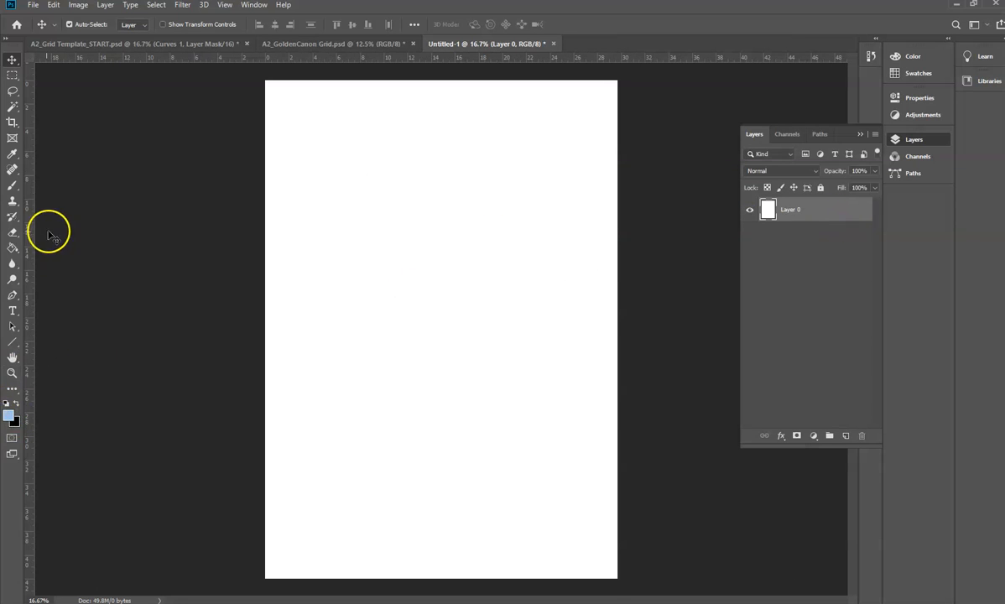
{"action": "left_click", "coordinate": [13, 248]}
{"action": "left_click", "coordinate": [359, 238]}
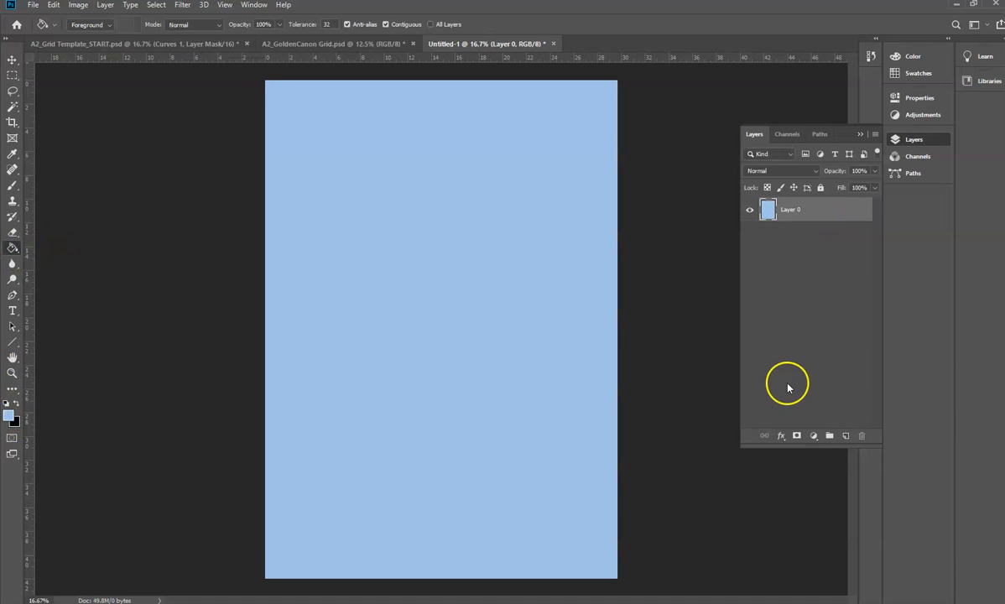
- Extend the canvas width by a relative 29.7 cm around the blue page, keeping the anchor centred
{"action": "left_click", "coordinate": [105, 5]}
{"action": "mouse_move", "coordinate": [78, 5]}
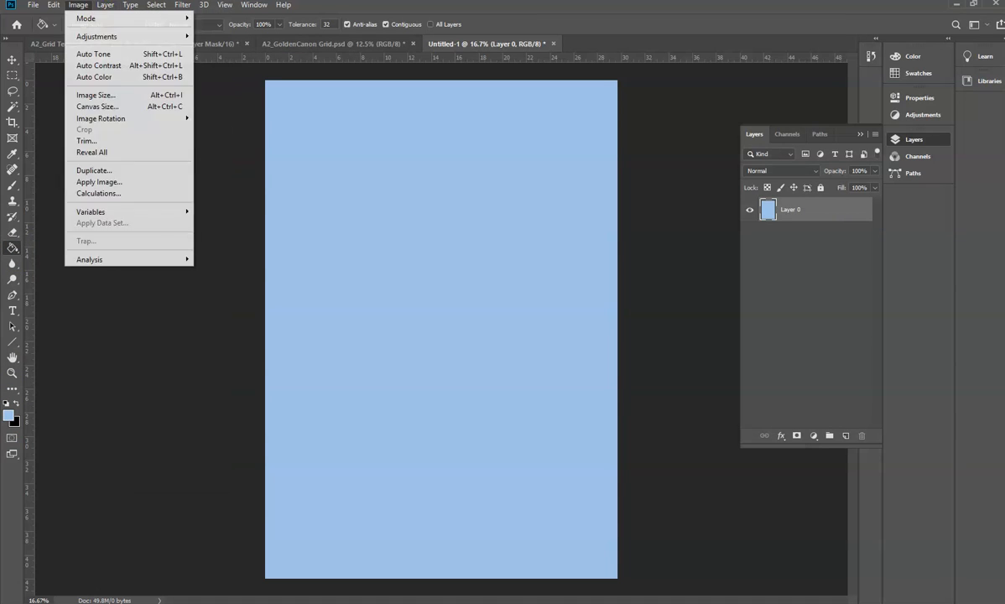
{"action": "left_click", "coordinate": [97, 106]}
{"action": "left_click", "coordinate": [202, 215]}
{"action": "type", "text": "29.7"}
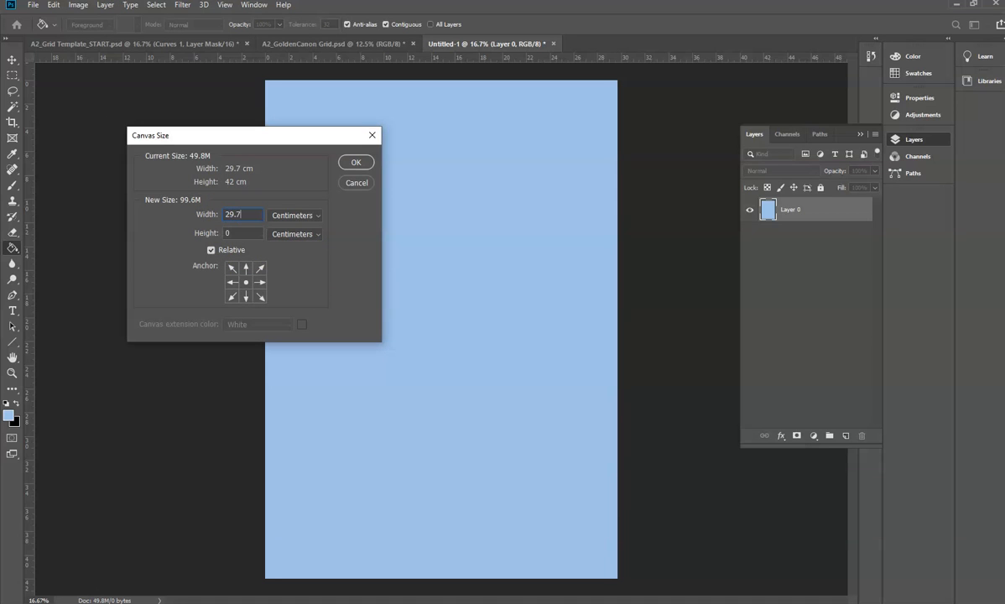
{"action": "key", "text": "Return"}
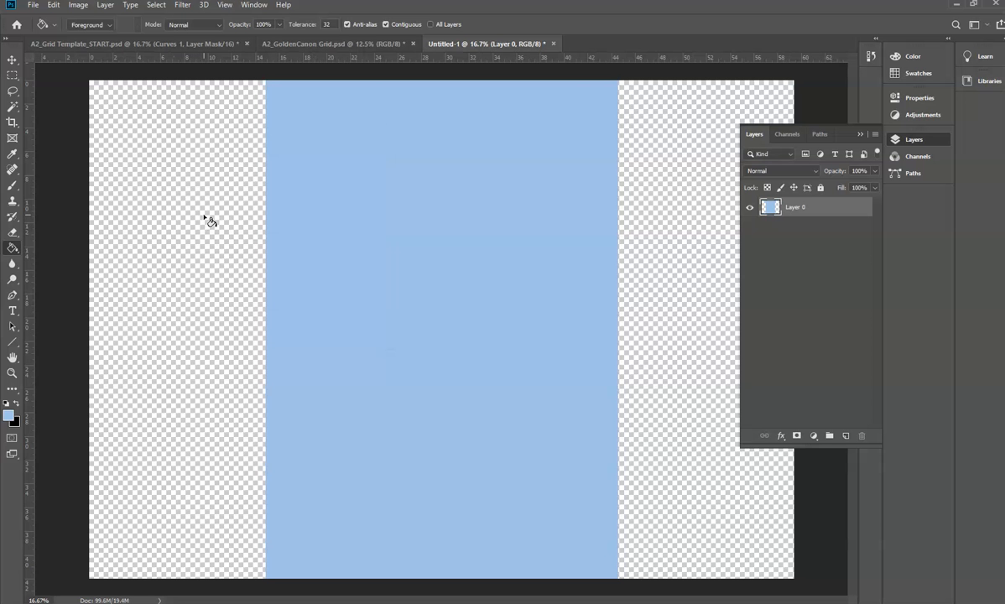
- Move the blue page layer horizontally so that it covers the left half of the widened canvas
{"action": "left_click", "coordinate": [11, 60]}
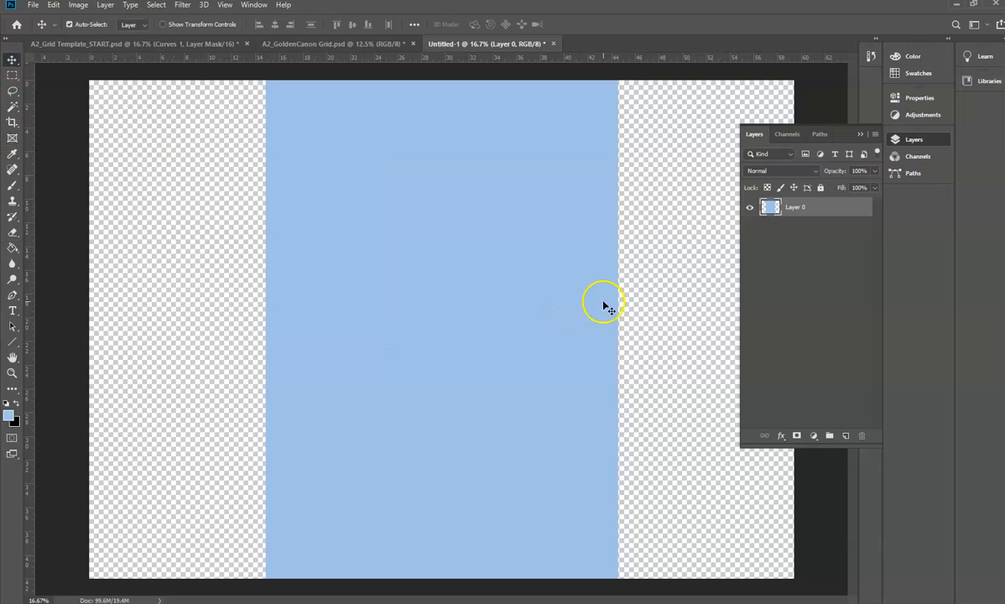
{"action": "left_click", "coordinate": [439, 291]}
{"action": "key", "text": "shift+Left"}
{"action": "key", "text": "shift+Left"}
{"action": "key", "text": "shift+Left"}
{"action": "key", "text": "shift+Left"}
{"action": "key", "text": "shift+Left"}
{"action": "key", "text": "shift+Left"}
{"action": "key", "text": "shift+Left"}
{"action": "key", "text": "shift+Left"}
{"action": "key", "text": "shift+Left"}
{"action": "key", "text": "shift+Left"}
{"action": "key", "text": "shift+Left"}
{"action": "key", "text": "shift+Left"}
{"action": "key", "text": "shift+Left"}
{"action": "key", "text": "shift+Left"}
{"action": "key", "text": "shift+Left"}
{"action": "key", "text": "shift+Left"}
{"action": "key", "text": "shift+Left"}
{"action": "key", "text": "shift+Left"}
{"action": "key", "text": "shift+Left"}
{"action": "key", "text": "shift+Left"}
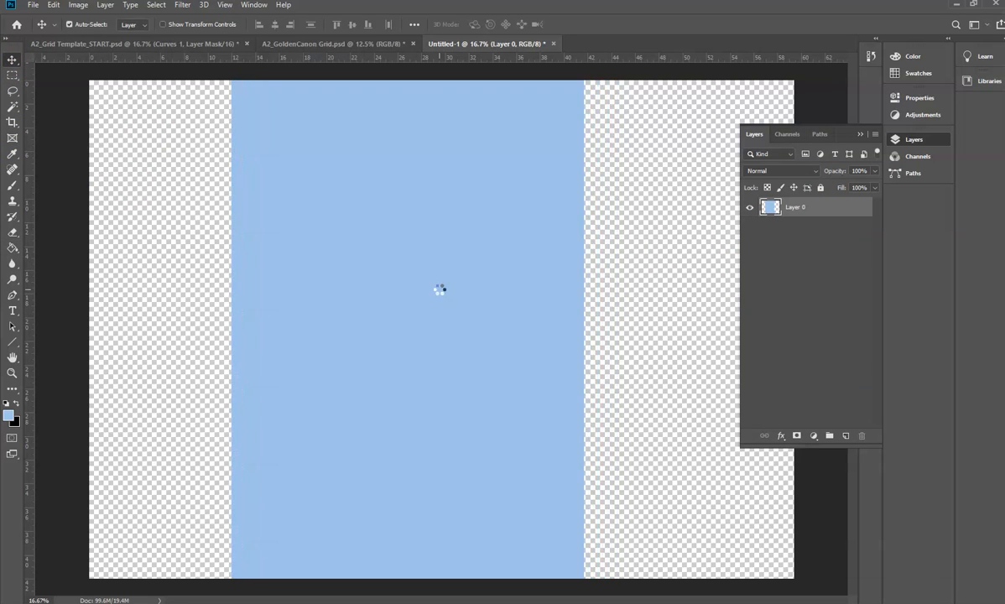
{"action": "key", "text": "shift+Left"}
{"action": "key", "text": "shift+Left"}
{"action": "key", "text": "shift+Left"}
{"action": "key", "text": "shift+Left"}
{"action": "key", "text": "shift+Left"}
{"action": "key", "text": "shift+Left"}
{"action": "key", "text": "shift+Left"}
{"action": "key", "text": "shift+Left"}
{"action": "key", "text": "shift+Left"}
{"action": "key", "text": "shift+Left"}
{"action": "key", "text": "shift+Left"}
{"action": "key", "text": "shift+Left"}
{"action": "key", "text": "shift+Left"}
{"action": "key", "text": "shift+Left"}
{"action": "key", "text": "shift+Left"}
{"action": "key", "text": "shift+Left"}
{"action": "key", "text": "shift+Left"}
{"action": "key", "text": "shift+Left"}
{"action": "key", "text": "shift+Left"}
{"action": "key", "text": "shift+Left"}
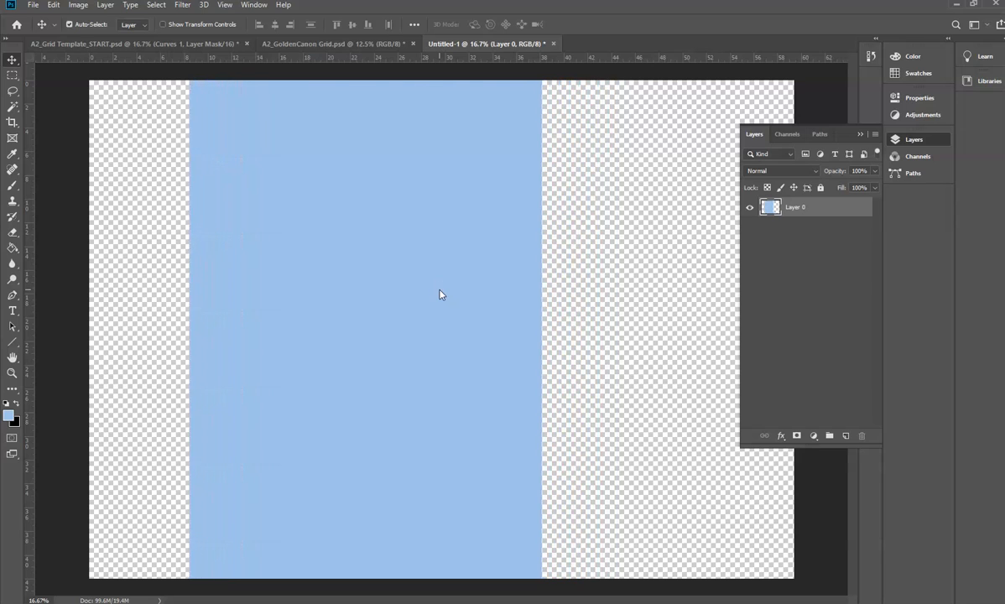
{"action": "key", "text": "shift+Left"}
{"action": "key", "text": "shift+Left"}
{"action": "key", "text": "shift+Left"}
{"action": "key", "text": "shift+Left"}
{"action": "key", "text": "shift+Left"}
{"action": "key", "text": "shift+Left"}
{"action": "key", "text": "shift+Left"}
{"action": "key", "text": "shift+Left"}
{"action": "key", "text": "shift+Left"}
{"action": "key", "text": "shift+Left"}
{"action": "key", "text": "shift+Left"}
{"action": "key", "text": "shift+Left"}
{"action": "key", "text": "shift+Left"}
{"action": "key", "text": "shift+Left"}
{"action": "key", "text": "shift+Left"}
{"action": "key", "text": "shift+Left"}
{"action": "key", "text": "shift+Left"}
{"action": "key", "text": "shift+Left"}
{"action": "key", "text": "shift+Left"}
{"action": "key", "text": "shift+Left"}
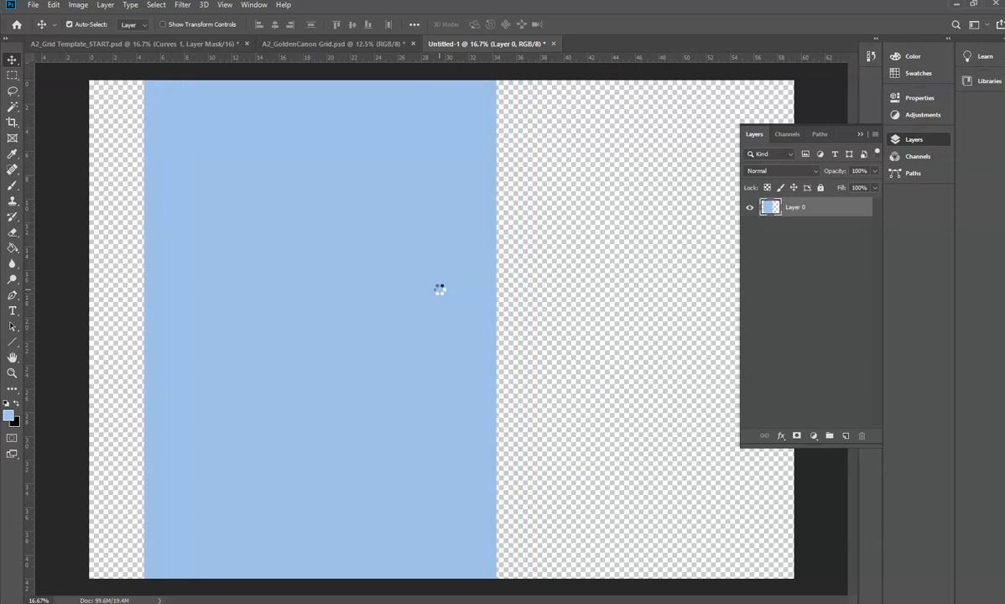
{"action": "key", "text": "shift+Left"}
{"action": "key", "text": "shift+Left"}
{"action": "key", "text": "shift+Left"}
{"action": "key", "text": "shift+Left"}
{"action": "key", "text": "shift+Left"}
{"action": "key", "text": "shift+Left"}
{"action": "key", "text": "shift+Left"}
{"action": "key", "text": "shift+Left"}
{"action": "key", "text": "shift+Left"}
{"action": "key", "text": "shift+Left"}
{"action": "key", "text": "shift+Left"}
{"action": "key", "text": "shift+Left"}
{"action": "key", "text": "shift+Left"}
{"action": "key", "text": "shift+Left"}
{"action": "key", "text": "shift+Left"}
{"action": "key", "text": "shift+Left"}
{"action": "key", "text": "shift+Left"}
{"action": "key", "text": "shift+Left"}
{"action": "key", "text": "shift+Left"}
{"action": "key", "text": "shift+Left"}
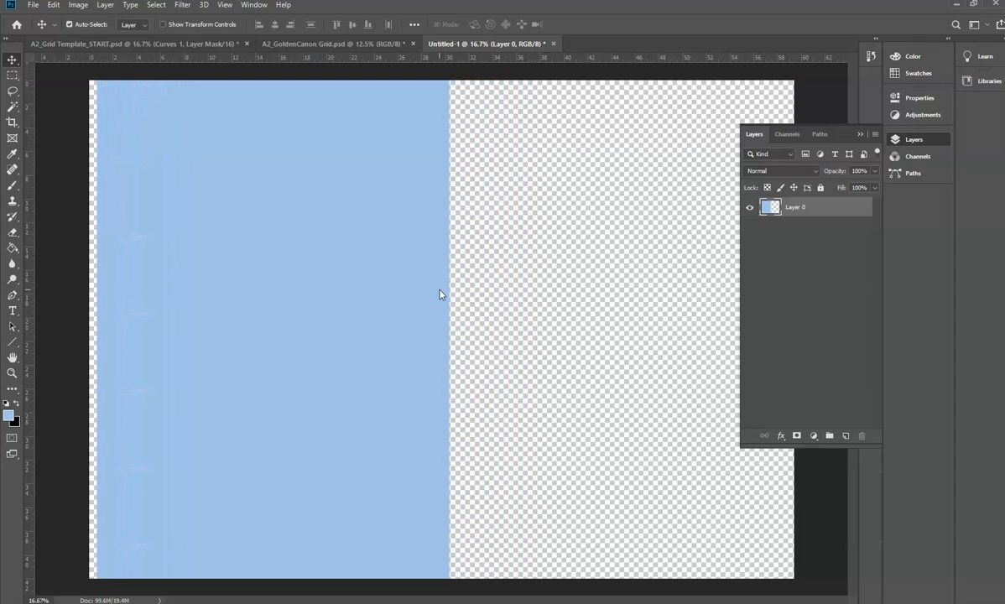
{"action": "key", "text": "shift+Left"}
{"action": "key", "text": "shift+Left"}
{"action": "key", "text": "shift+Left"}
{"action": "key", "text": "shift+Left"}
{"action": "key", "text": "shift+Left"}
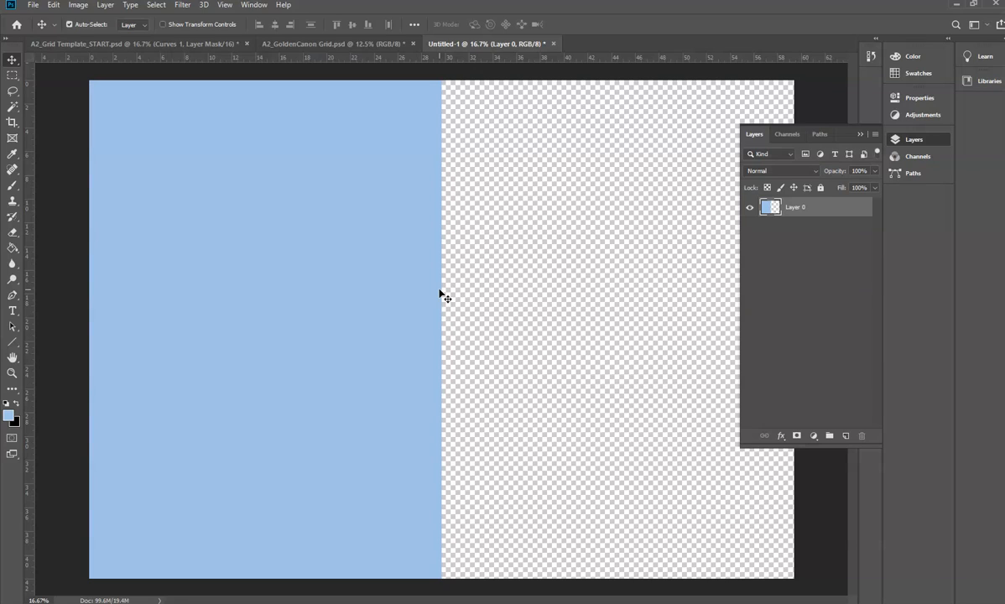
- Nudge the blue page layer by single pixels until its left edge sits exactly on the canvas's left edge
{"action": "key", "text": "ctrl+plus"}
{"action": "key", "text": "ctrl+plus"}
{"action": "key", "text": "ctrl+plus"}
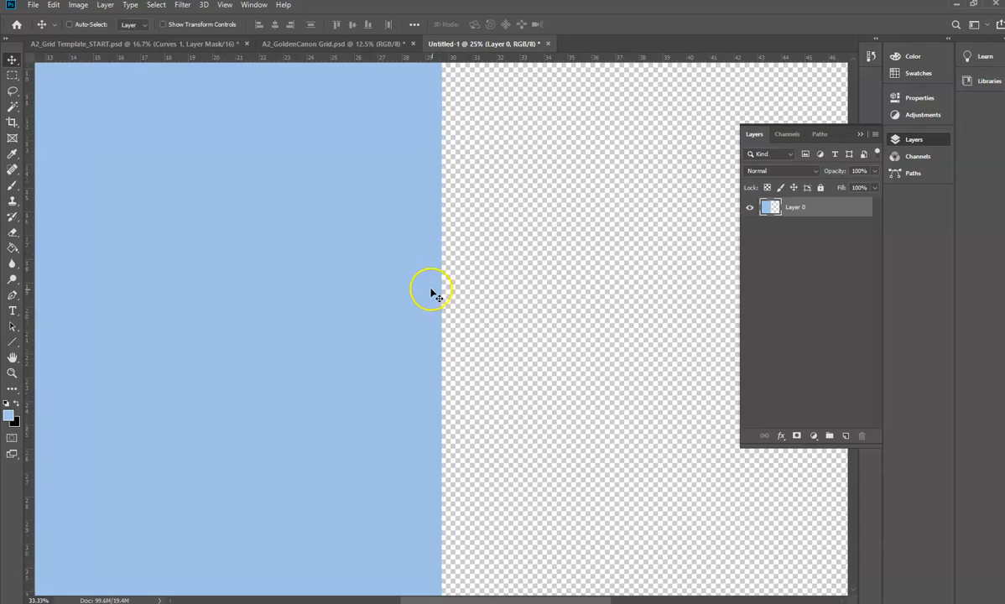
{"action": "left_click_drag", "start_coordinate": [247, 240], "coordinate": [830, 523]}
{"action": "left_click_drag", "start_coordinate": [259, 184], "coordinate": [619, 559]}
{"action": "key", "text": "ctrl+plus"}
{"action": "key", "text": "ctrl+plus"}
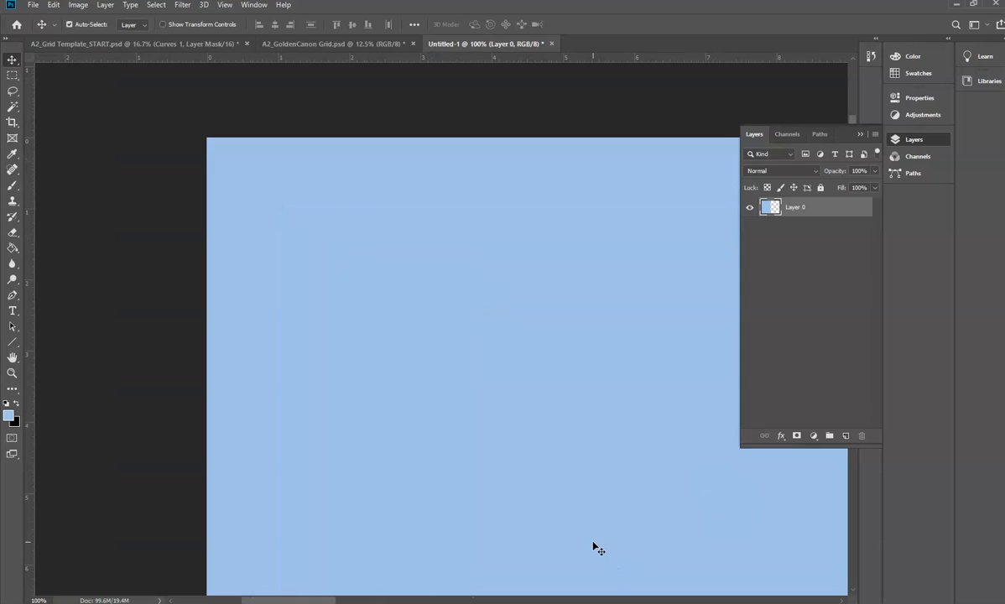
{"action": "key", "text": "space"}
{"action": "left_click_drag", "start_coordinate": [466, 326], "coordinate": [484, 379]}
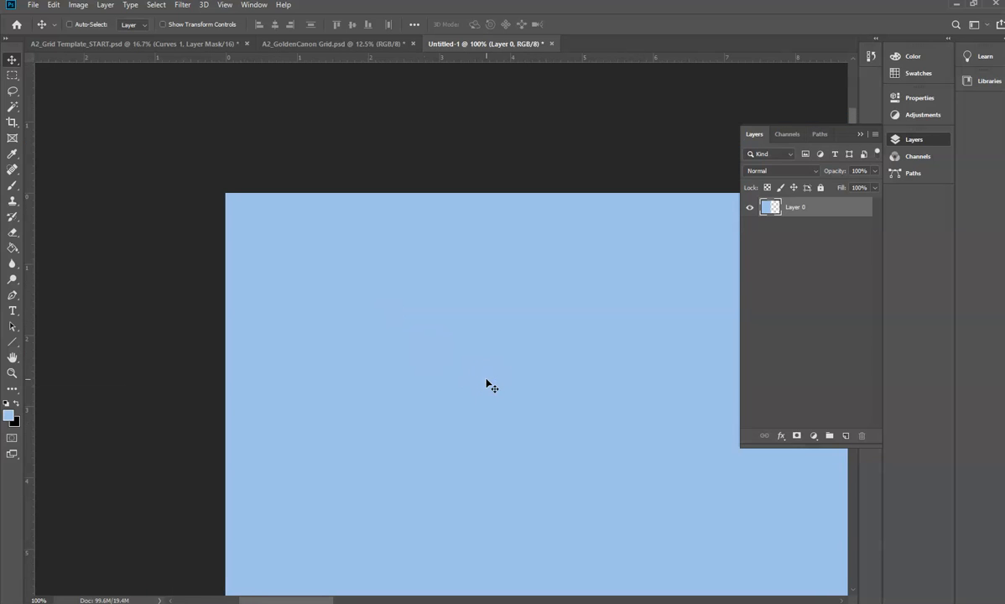
{"action": "key", "text": "ctrl+plus"}
{"action": "left_click_drag", "start_coordinate": [307, 195], "coordinate": [597, 420]}
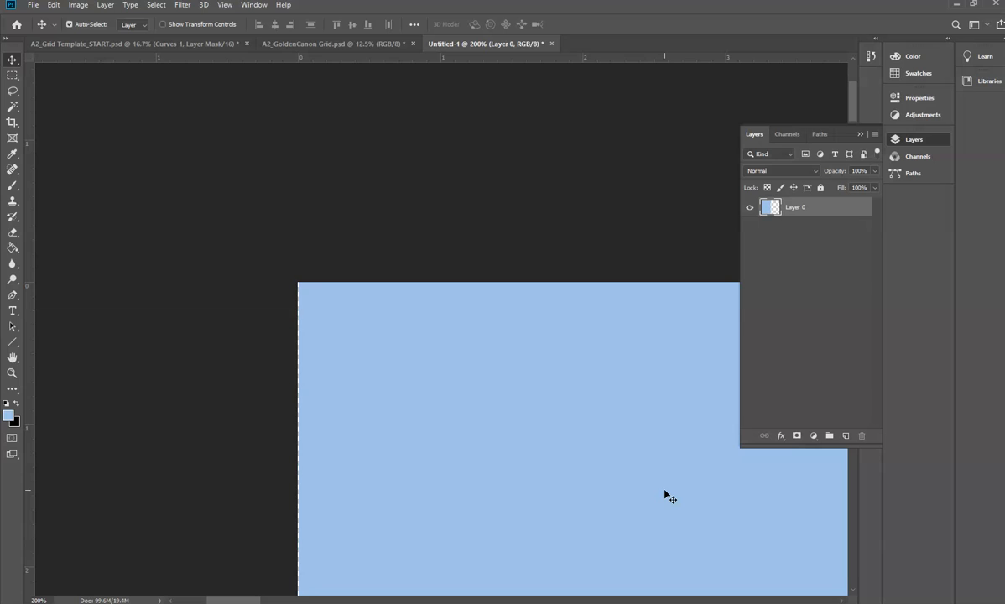
{"action": "key", "text": "ctrl+plus"}
{"action": "key", "text": "ctrl+plus"}
{"action": "key", "text": "Left"}
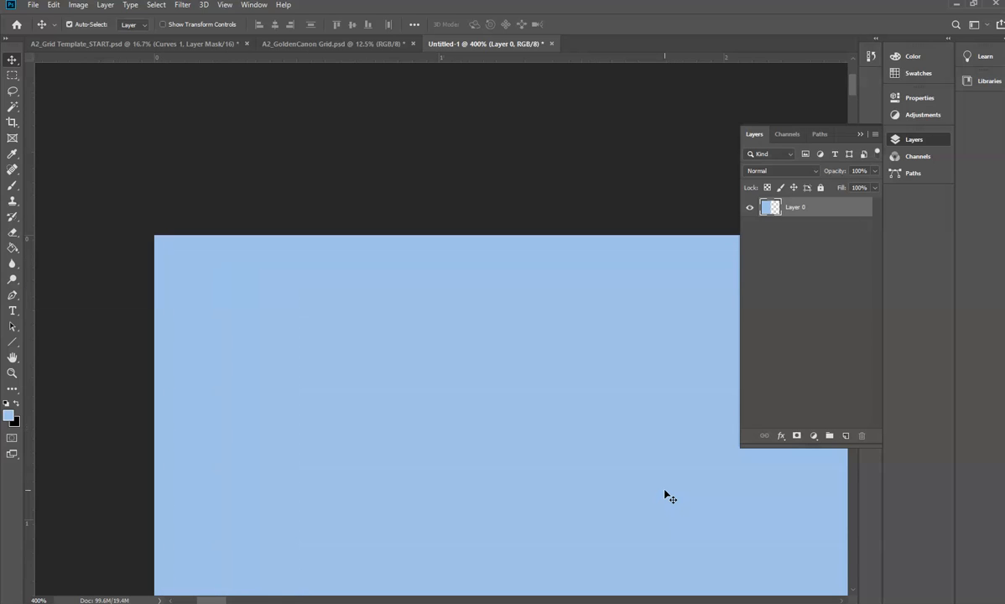
{"action": "key", "text": "Right"}
{"action": "key", "text": "Left"}
{"action": "key", "text": "Right"}
{"action": "key", "text": "Left"}
{"action": "key", "text": "Right"}
{"action": "key", "text": "Left"}
- Add a new empty layer and place it beneath the blue page layer
{"action": "key", "text": "ctrl+minus"}
{"action": "key", "text": "ctrl+minus"}
{"action": "key", "text": "ctrl+minus"}
{"action": "key", "text": "ctrl+minus"}
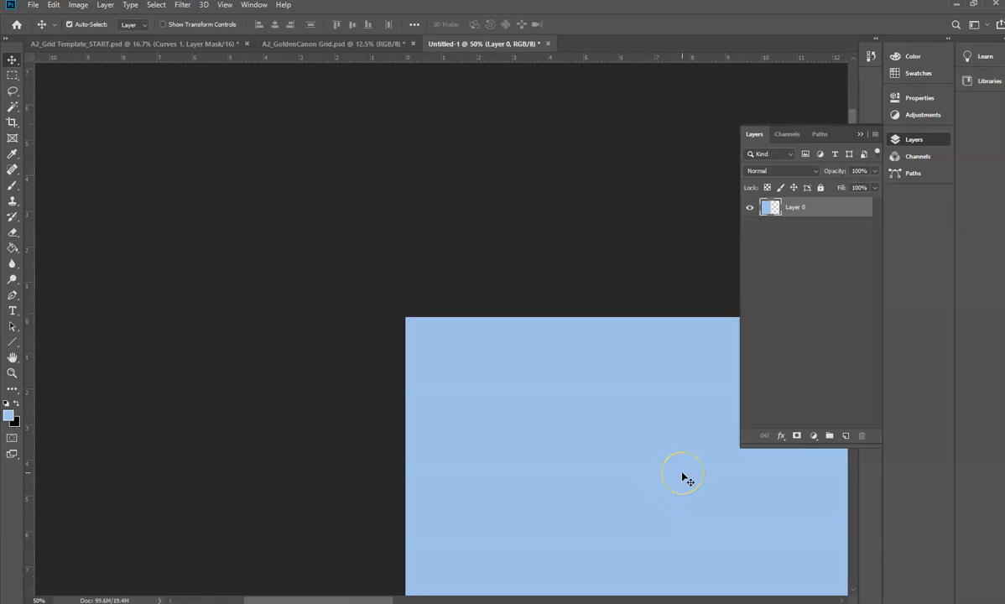
{"action": "key", "text": "ctrl+0"}
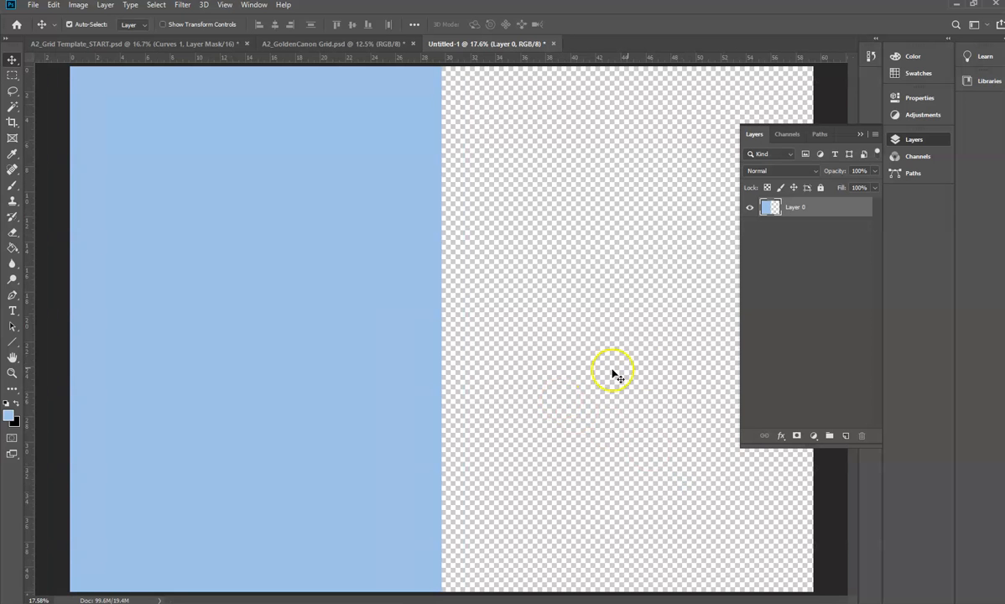
{"action": "key", "text": "ctrl+minus"}
{"action": "key", "text": "ctrl+minus"}
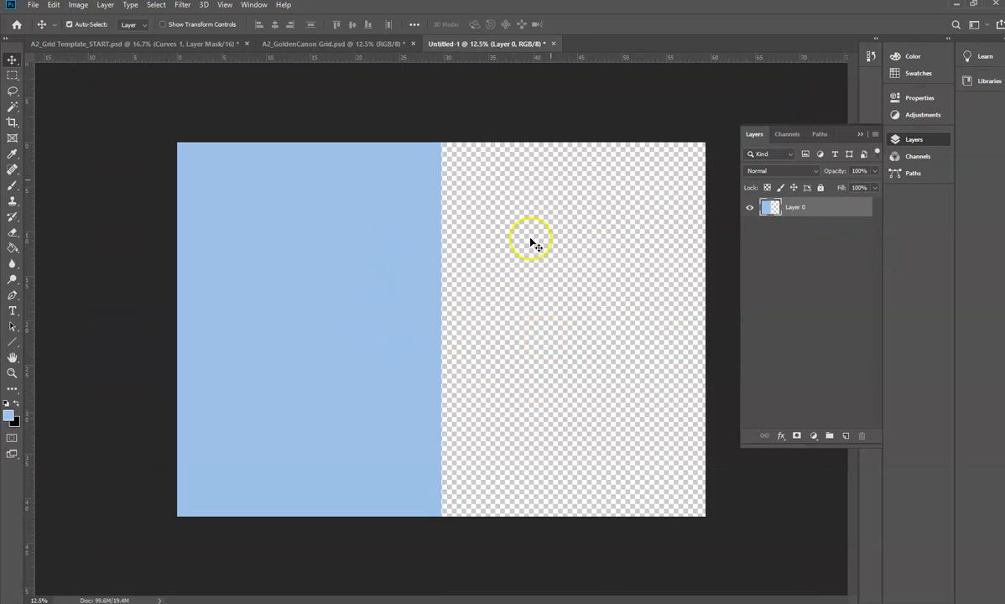
{"action": "left_click", "coordinate": [846, 437]}
{"action": "left_click_drag", "start_coordinate": [806, 206], "coordinate": [819, 263]}
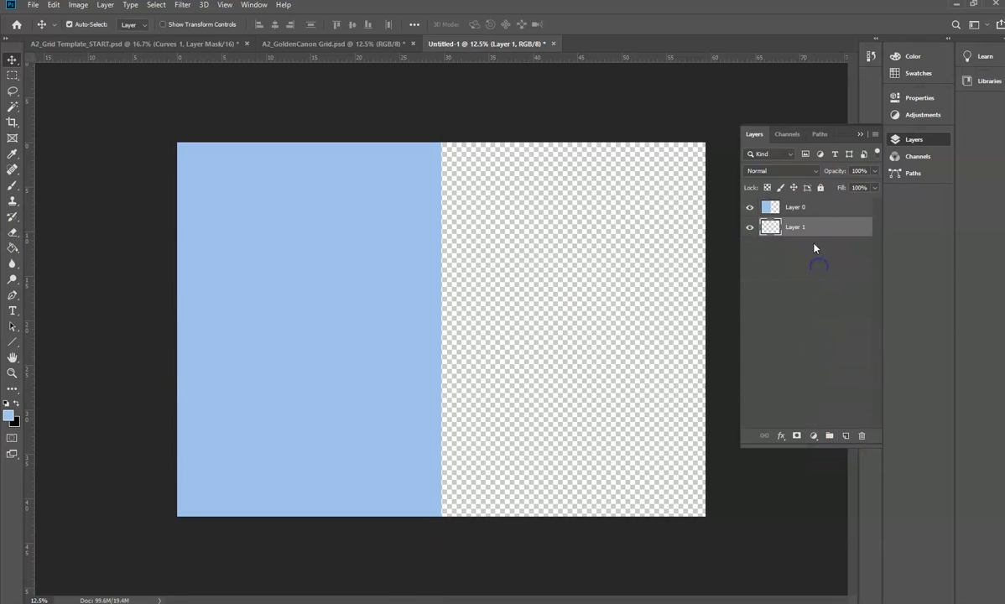
- Fill the empty bottom layer with white and rename it Background
{"action": "left_click", "coordinate": [12, 249]}
{"action": "left_click", "coordinate": [8, 403]}
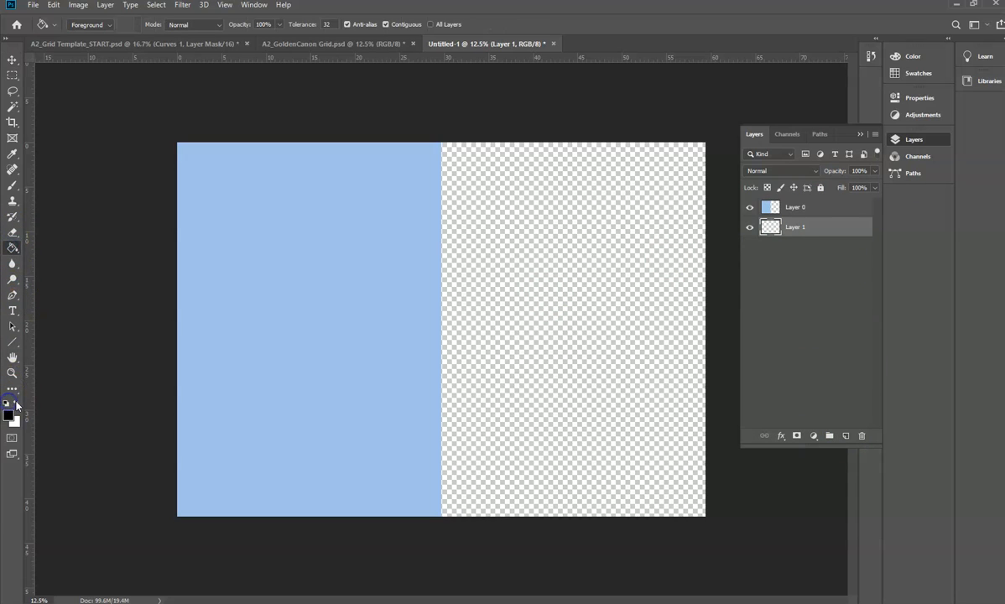
{"action": "left_click", "coordinate": [566, 341]}
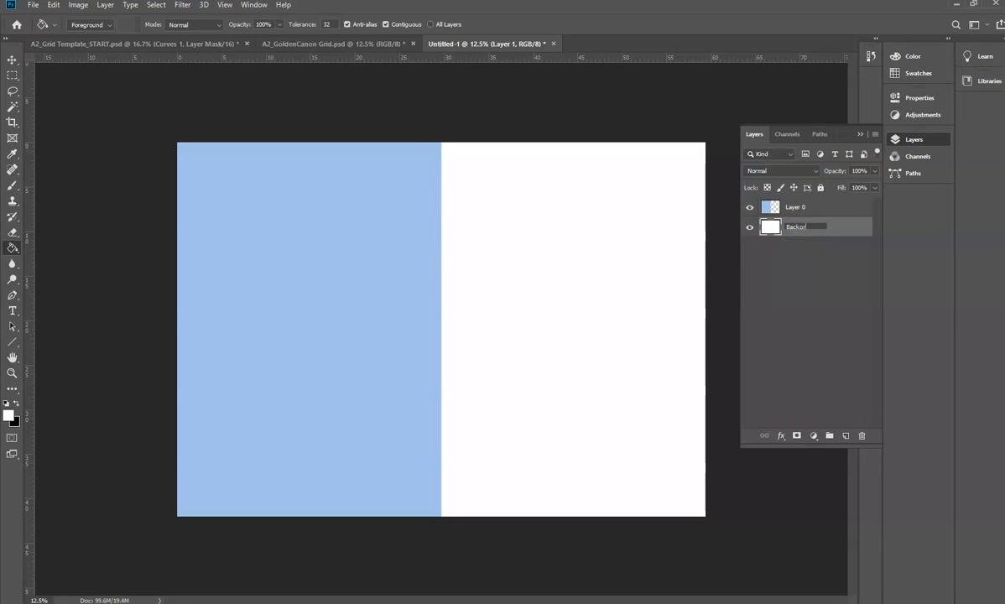
- Rename the blue page layer A3 and lock both it and the Background layer completely
{"action": "double_click", "coordinate": [796, 208]}
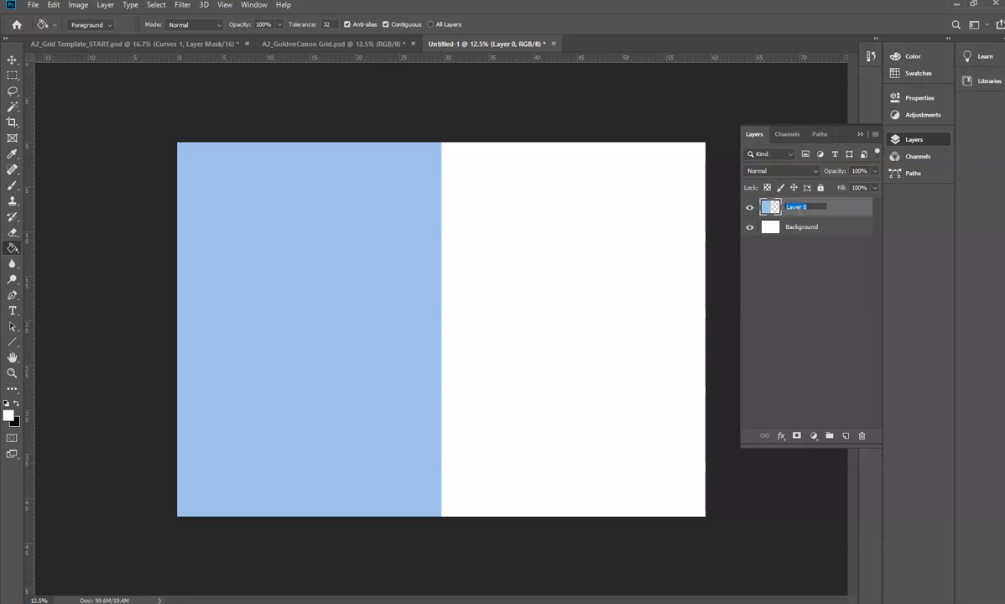
{"action": "key", "text": "Return"}
{"action": "left_click", "coordinate": [831, 235]}
{"action": "left_click", "coordinate": [831, 206], "text": "shift"}
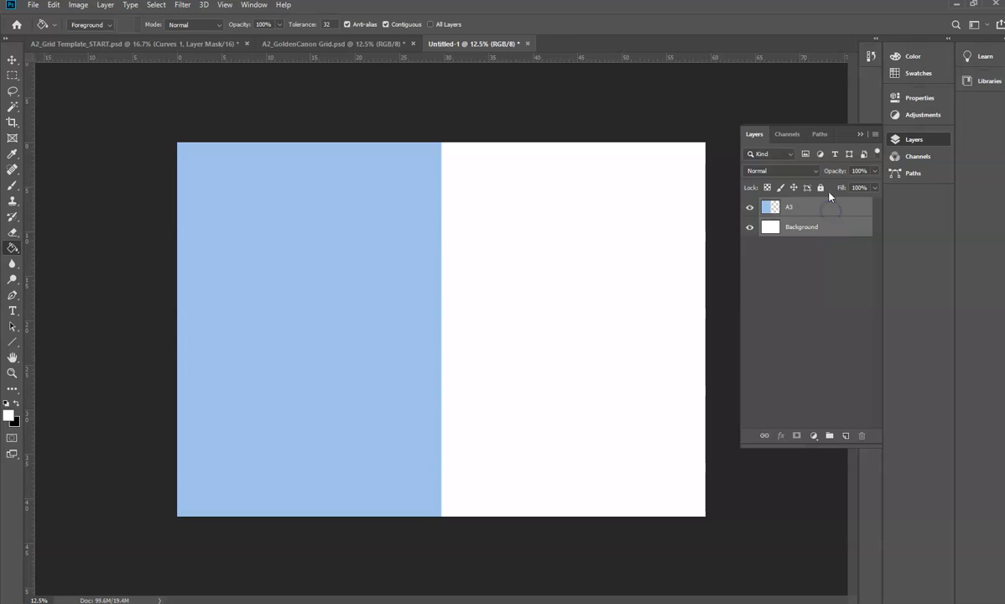
{"action": "left_click", "coordinate": [821, 189]}
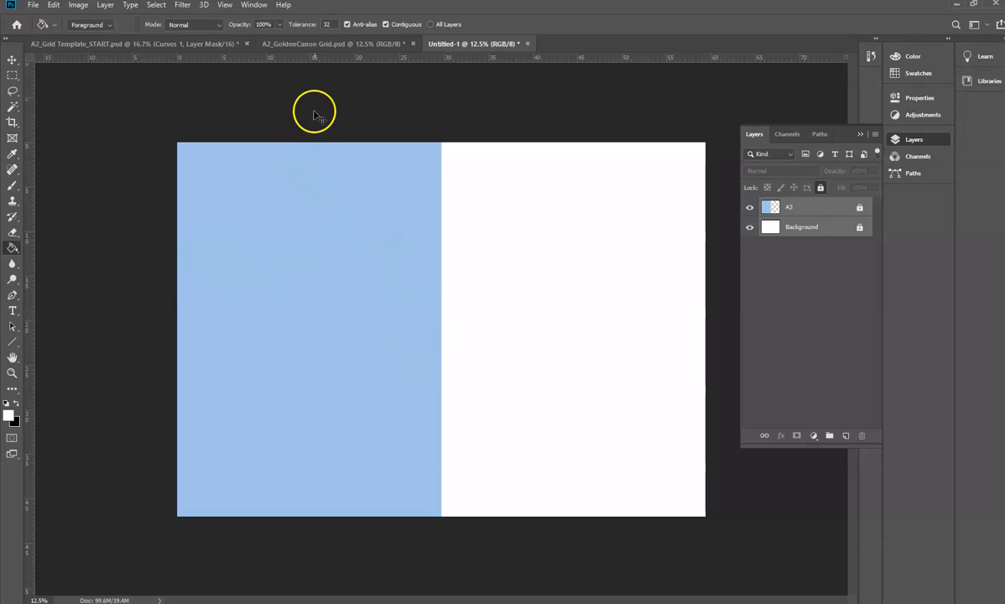
- Toggle the rulers off and on, leaving them displayed around the canvas
{"action": "key", "text": "ctrl+r"}
{"action": "key", "text": "ctrl+r"}
{"action": "key", "text": "ctrl+r"}
{"action": "key", "text": "ctrl+r"}
{"action": "left_click", "coordinate": [225, 5]}
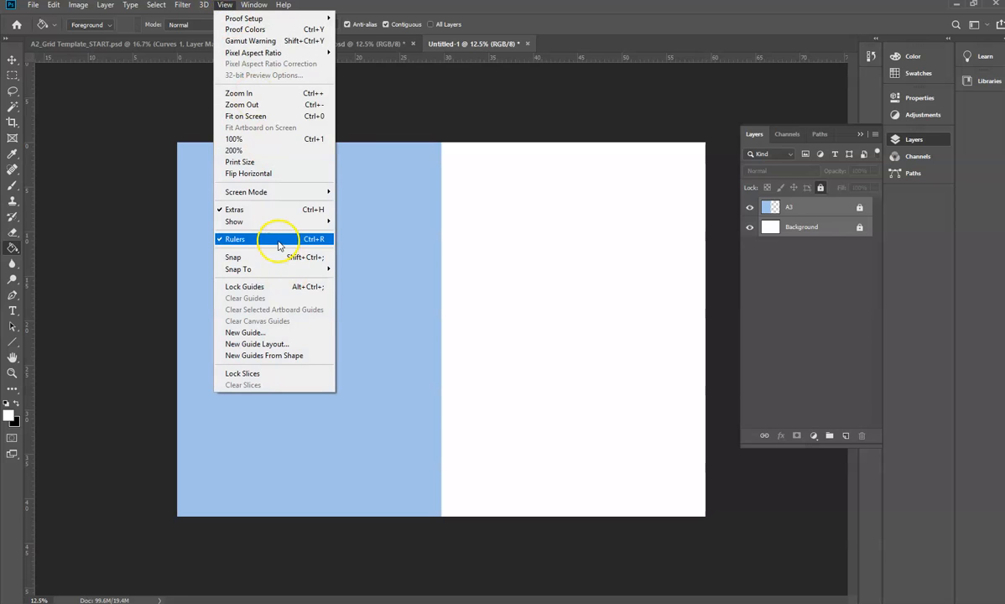
{"action": "left_click", "coordinate": [454, 97]}
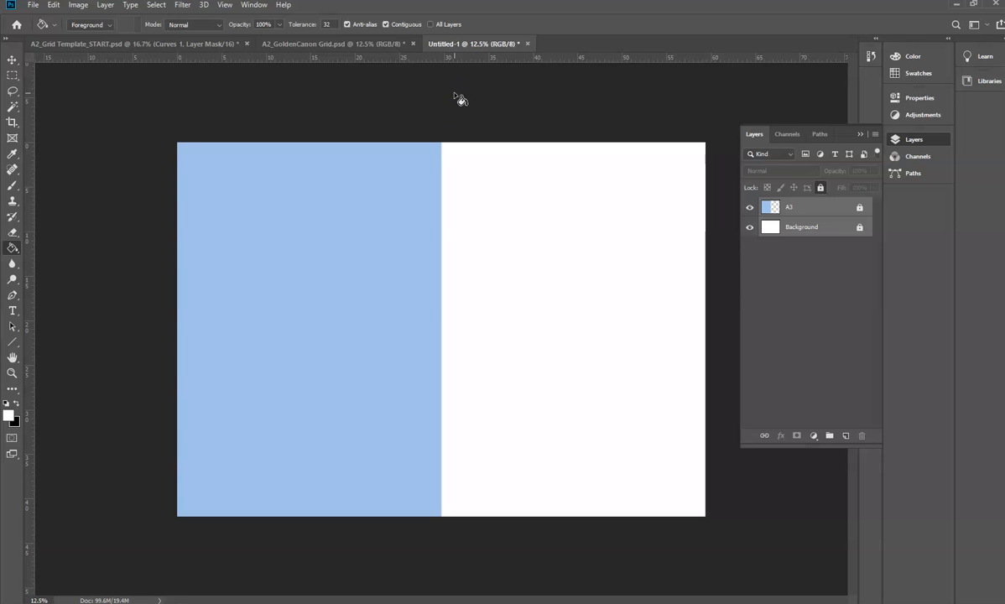
- Place a horizontal guide slightly below the middle of the spread and remove it again
{"action": "left_click", "coordinate": [12, 61]}
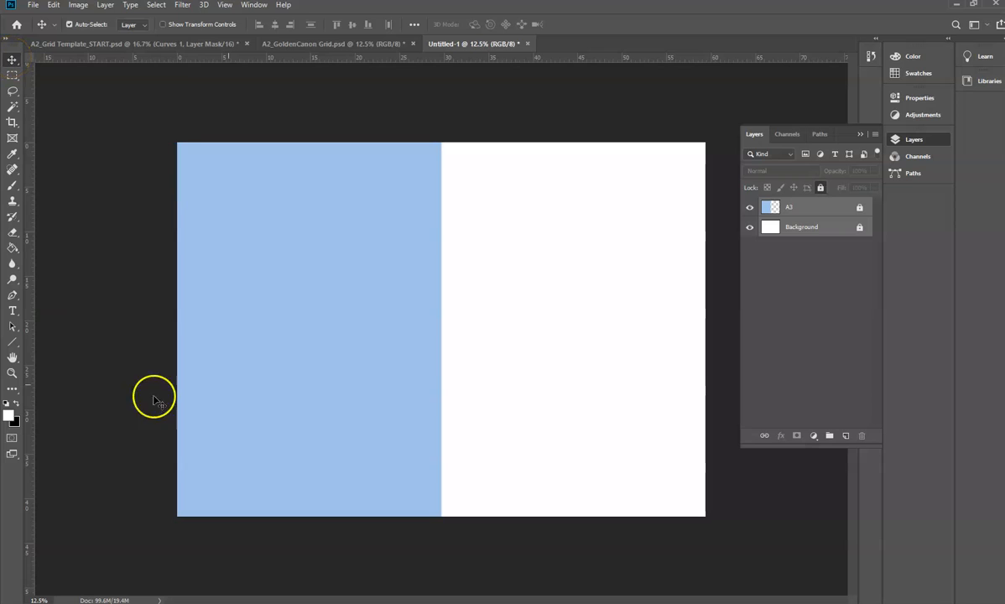
{"action": "left_click_drag", "start_coordinate": [476, 60], "coordinate": [536, 341]}
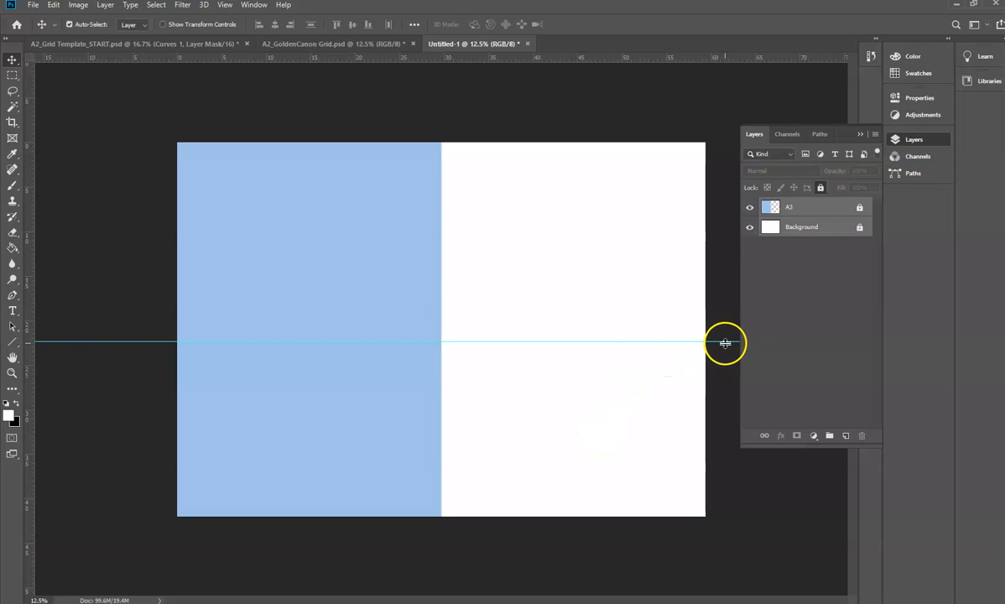
{"action": "left_click_drag", "start_coordinate": [726, 341], "coordinate": [681, 56]}
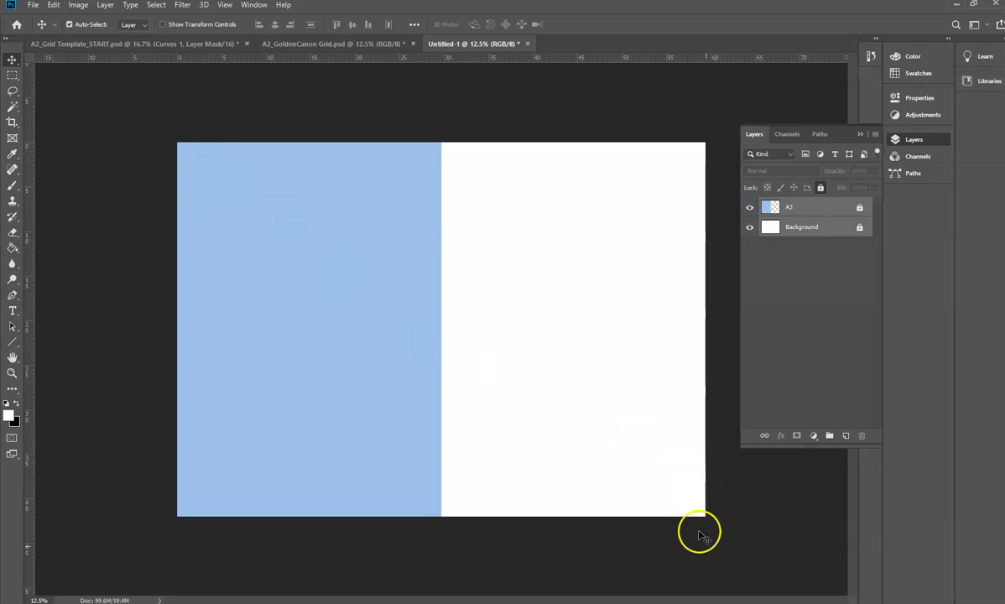
- Set up the Line tool in Shape mode with a dark purple fill and no stroke
{"action": "left_click", "coordinate": [13, 342]}
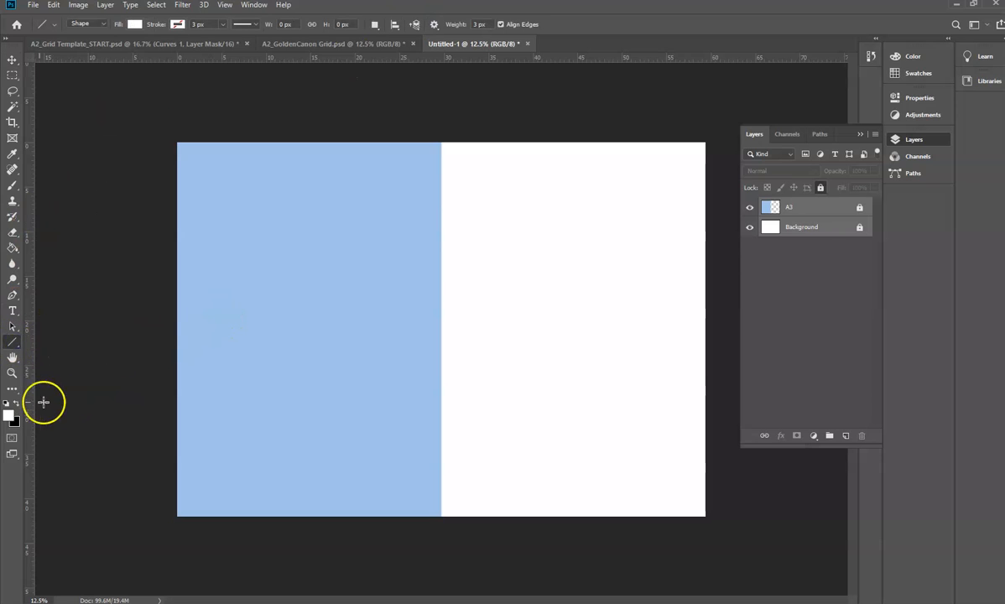
{"action": "left_click", "coordinate": [14, 343]}
{"action": "left_click", "coordinate": [47, 343]}
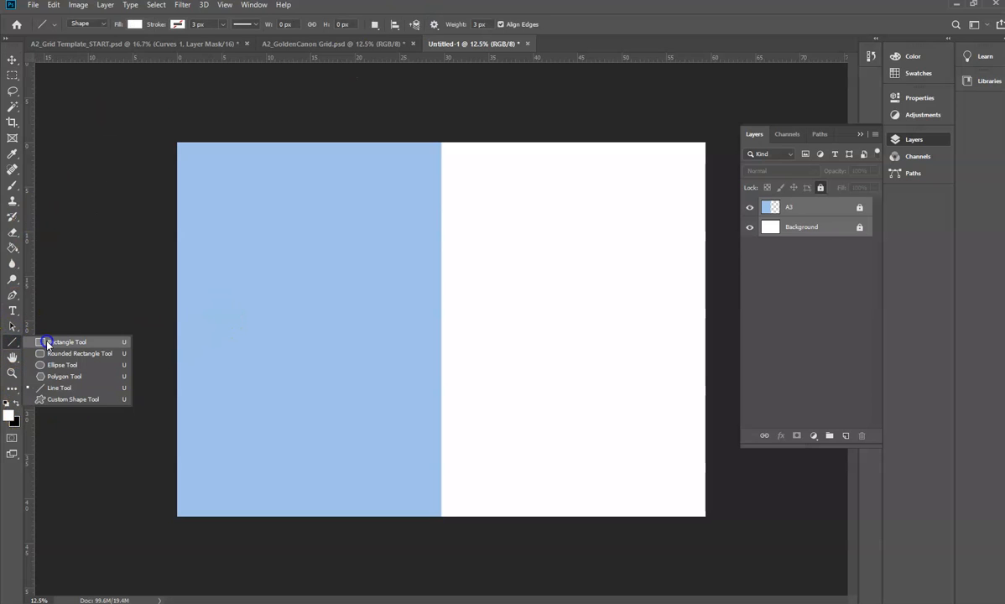
{"action": "left_click", "coordinate": [52, 388]}
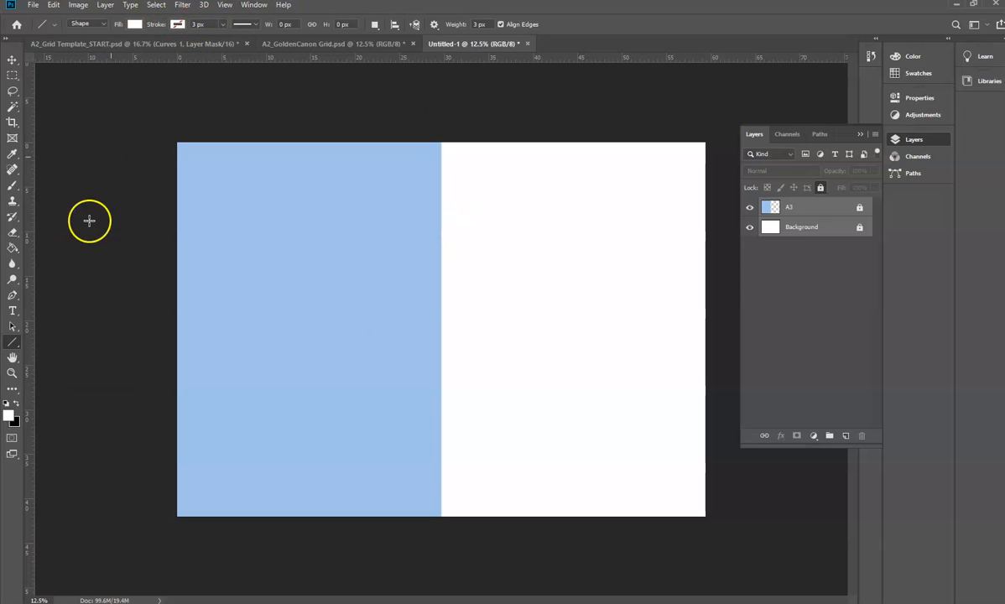
{"action": "left_click", "coordinate": [103, 24]}
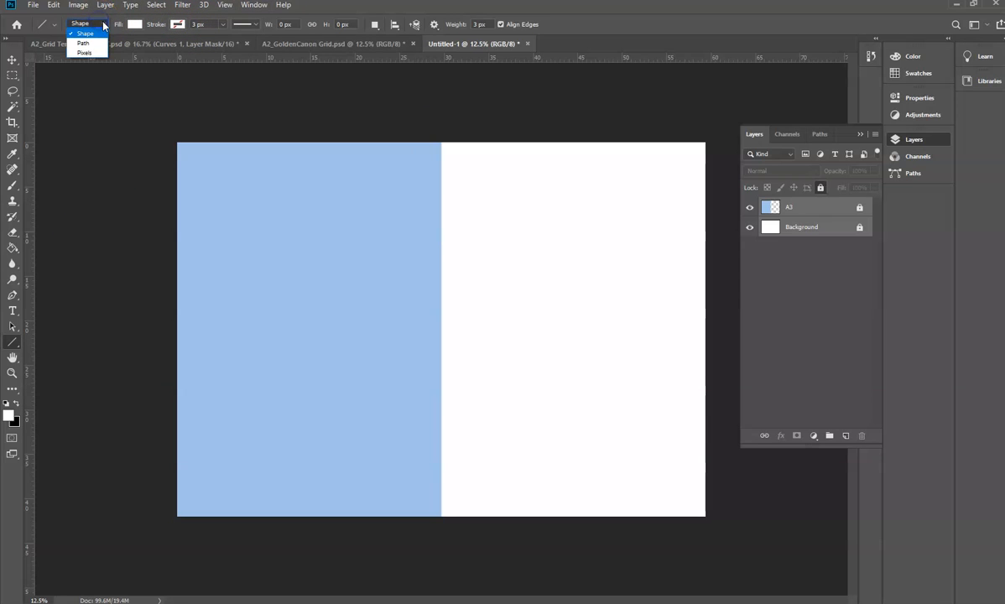
{"action": "left_click", "coordinate": [93, 33]}
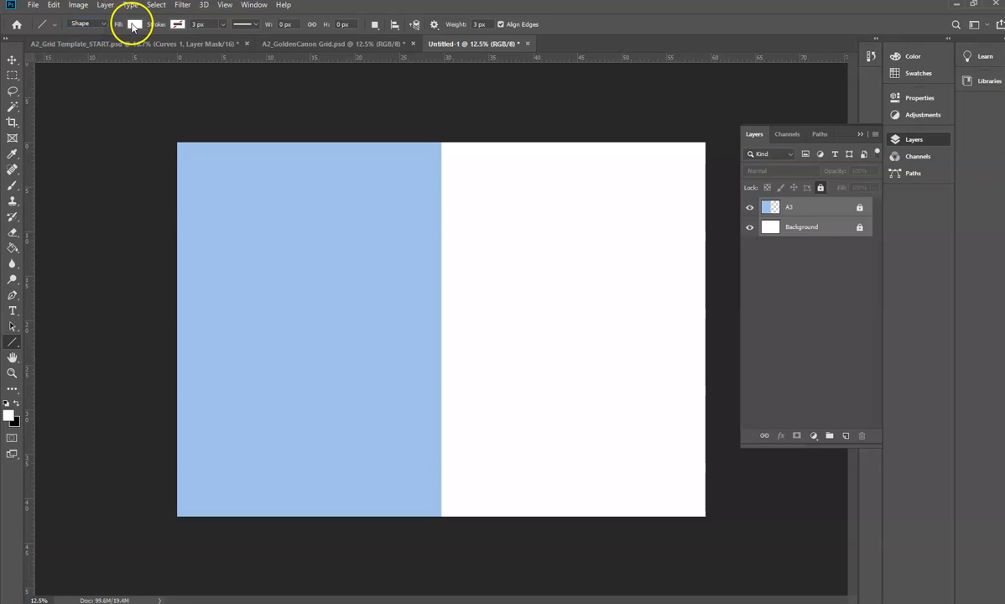
{"action": "left_click", "coordinate": [134, 26]}
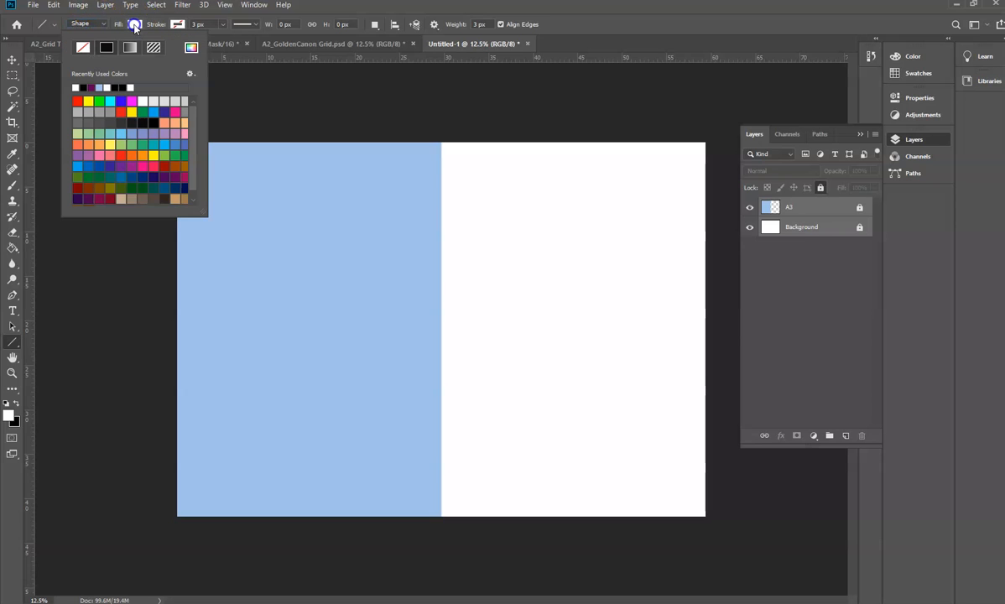
{"action": "left_click", "coordinate": [164, 176]}
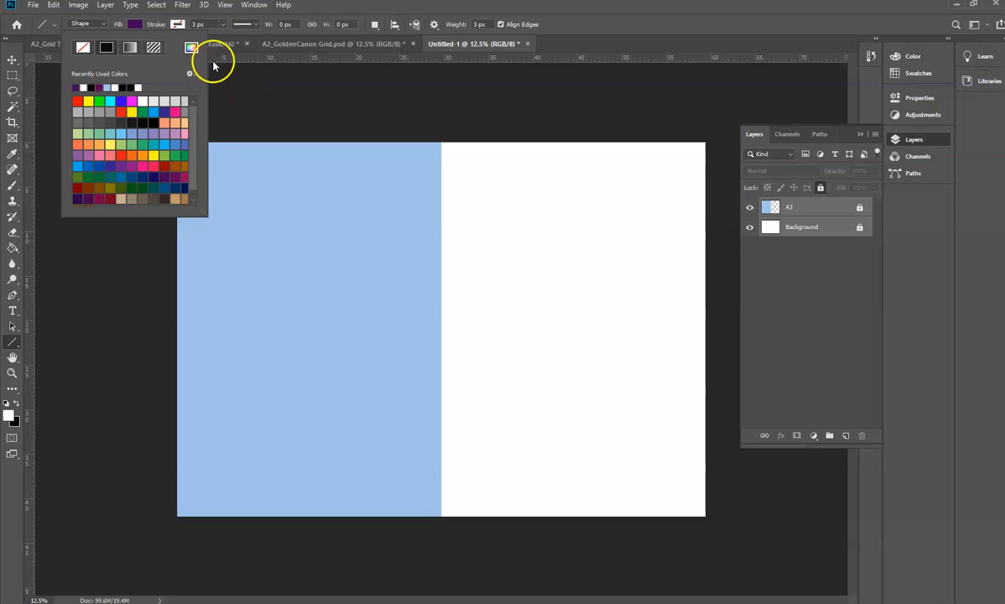
{"action": "left_click", "coordinate": [176, 25]}
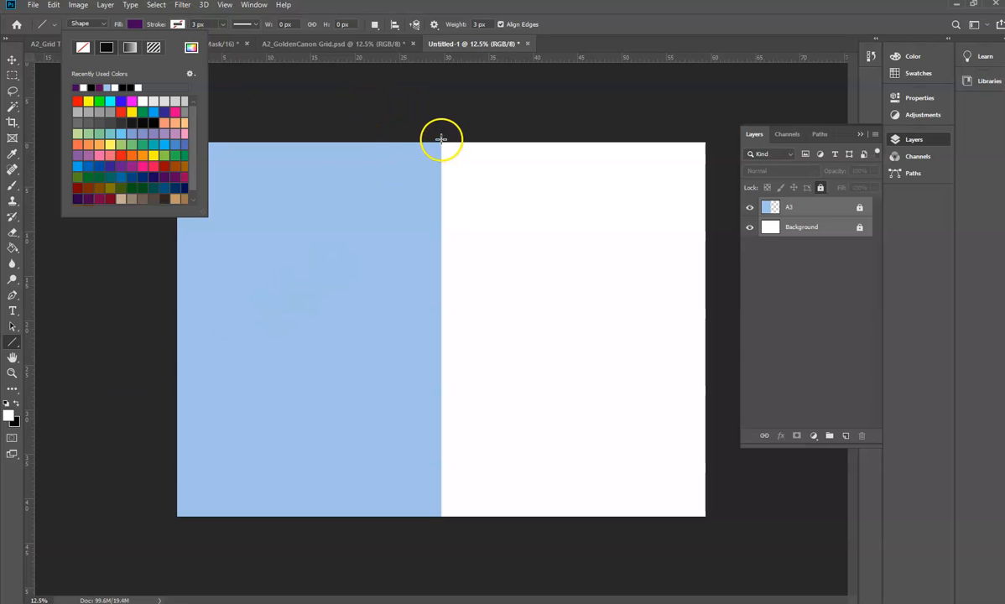
- Draw a vertical line about 5855 px long between the two pages and align its horizontal centre to the canvas
{"action": "left_click_drag", "start_coordinate": [441, 110], "coordinate": [456, 551]}
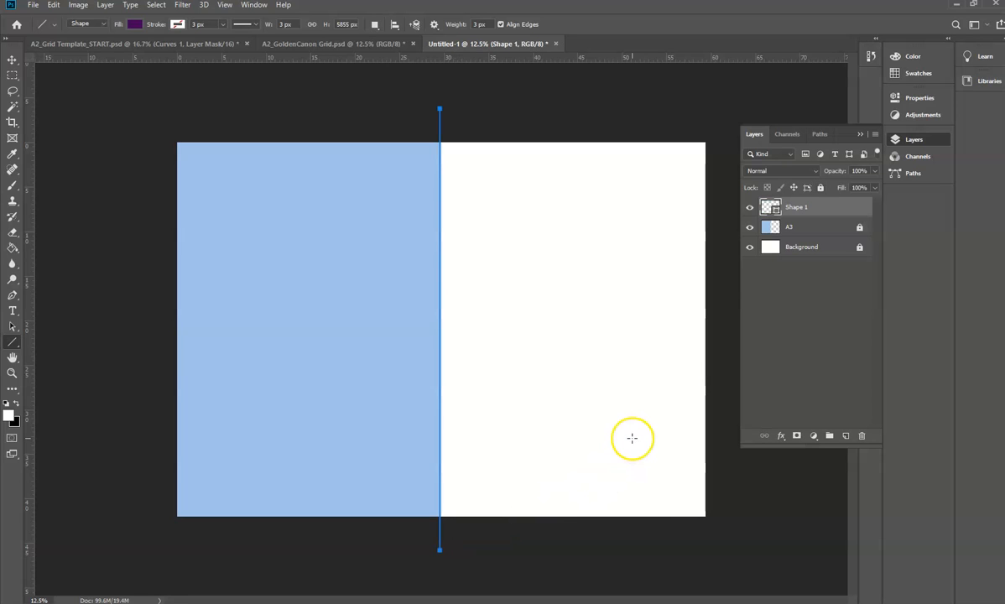
{"action": "left_click", "coordinate": [396, 25]}
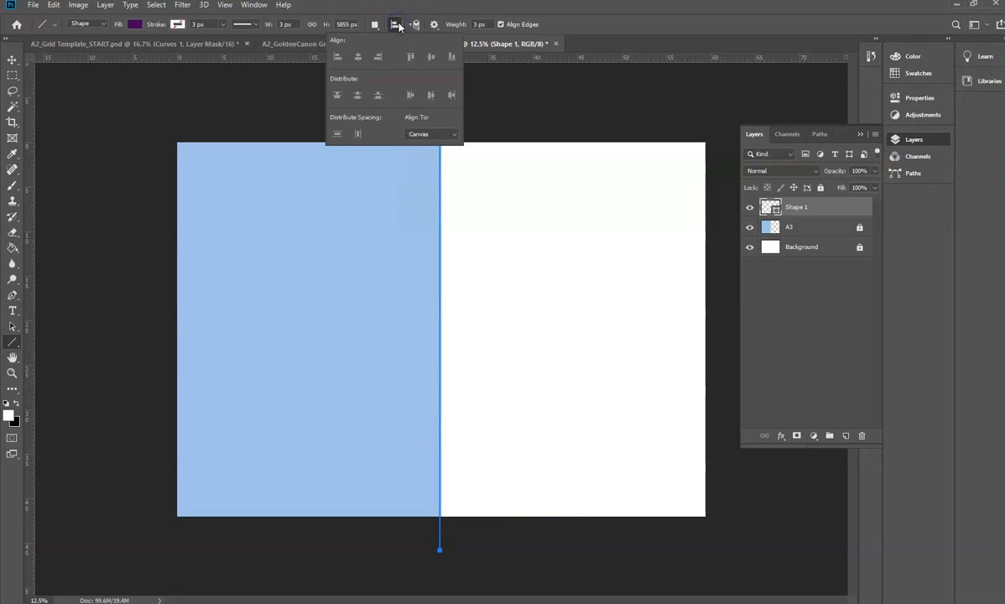
{"action": "left_click", "coordinate": [451, 134]}
{"action": "left_click", "coordinate": [448, 152]}
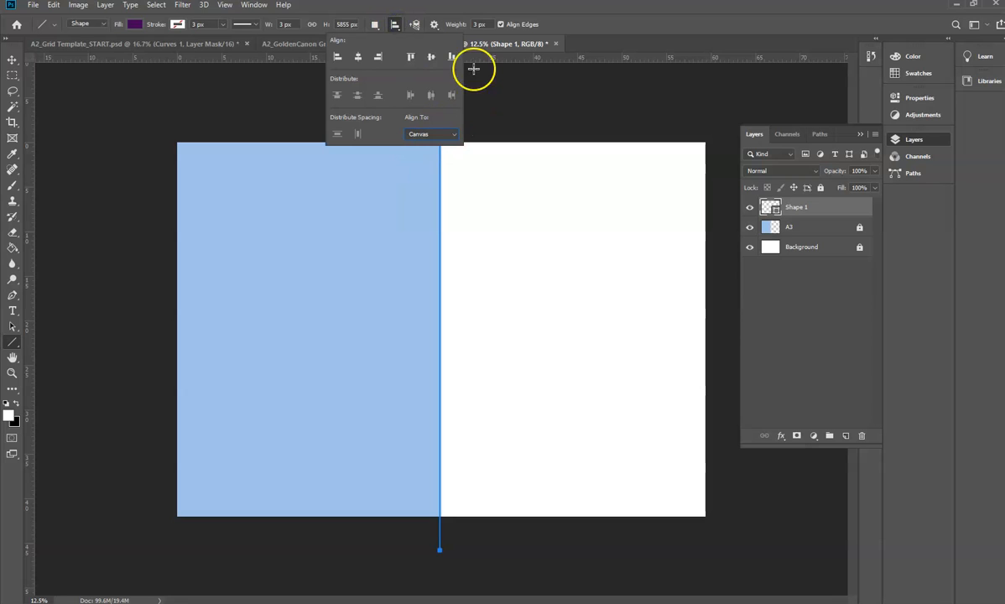
{"action": "left_click", "coordinate": [359, 57]}
- Duplicate the vertical line layer and rotate the copy 90° clockwise
{"action": "left_click", "coordinate": [12, 59]}
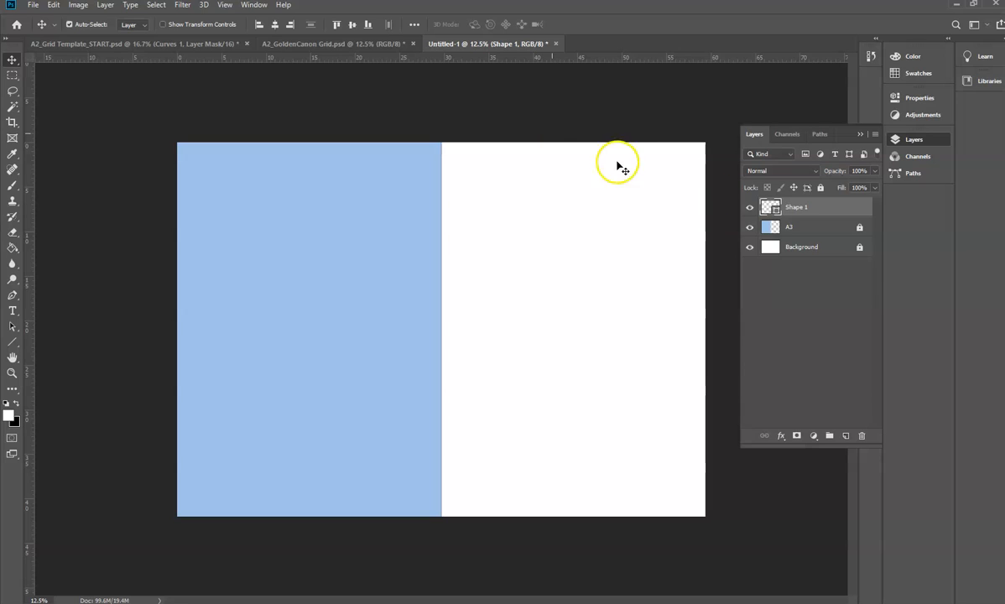
{"action": "left_click", "coordinate": [825, 210]}
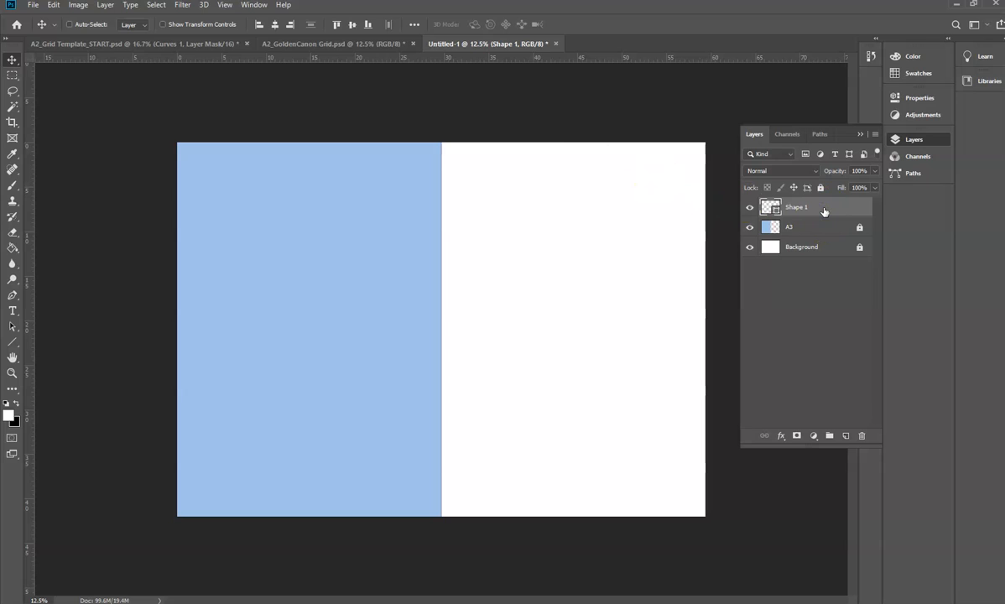
{"action": "key", "text": "ctrl+j"}
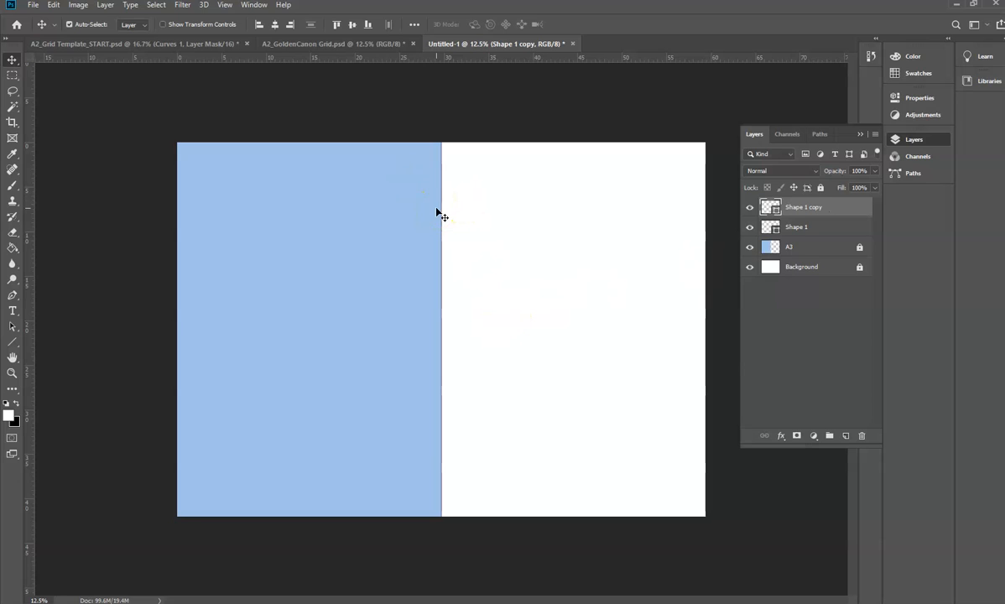
{"action": "left_click_drag", "start_coordinate": [438, 214], "coordinate": [441, 207]}
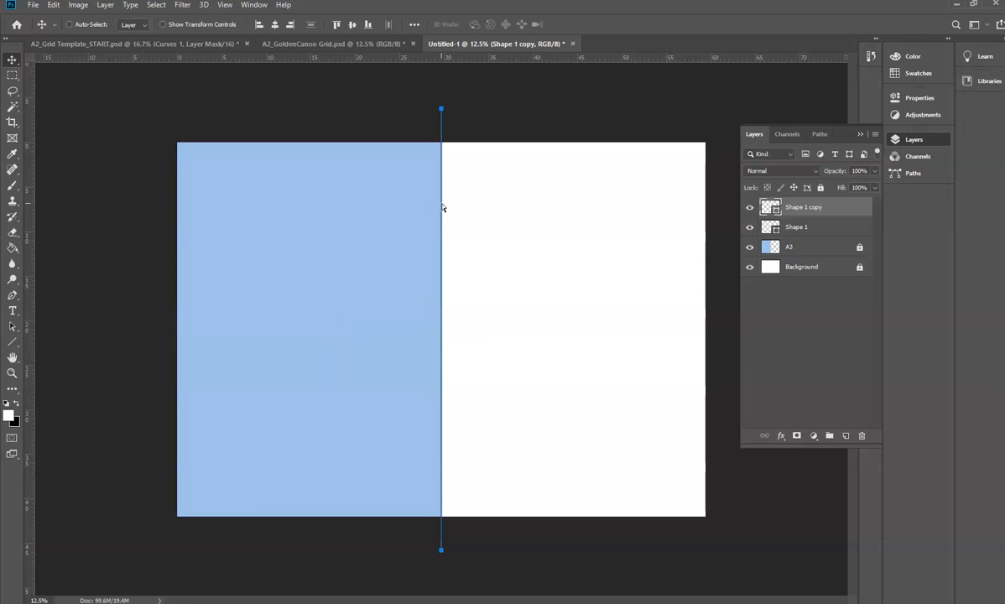
{"action": "key", "text": "ctrl+t"}
{"action": "right_click", "coordinate": [439, 194]}
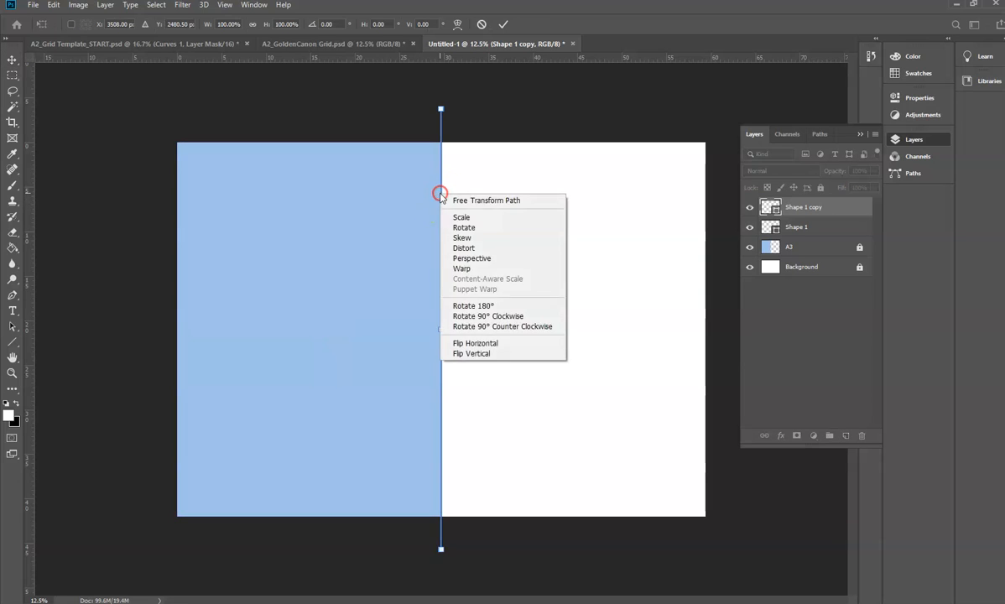
{"action": "left_click", "coordinate": [494, 317]}
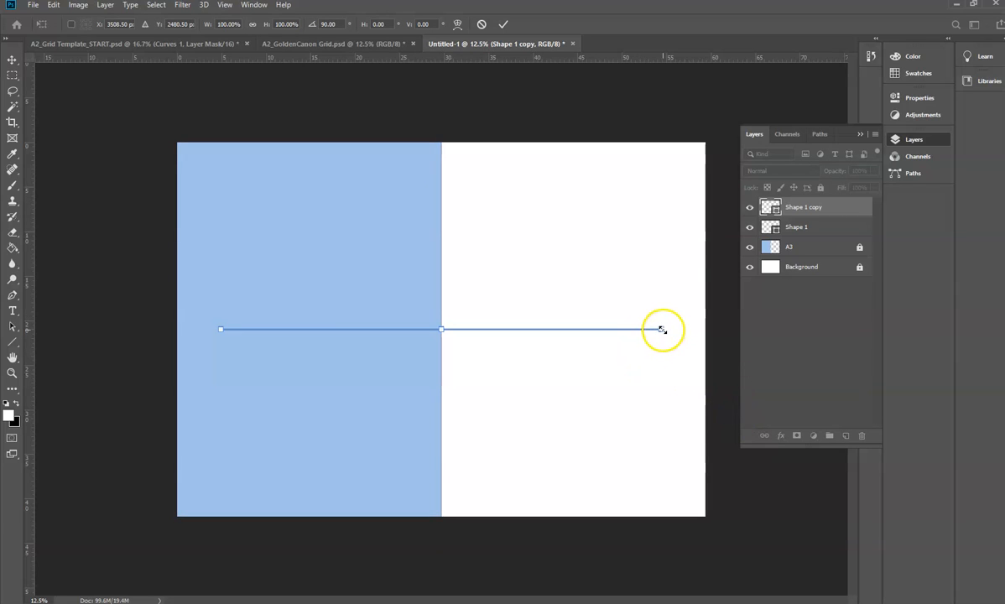
- Stretch the horizontal line to about 7815 px, past both side edges of the spread, and align its vertical centre to the canvas
{"action": "left_click_drag", "start_coordinate": [663, 330], "coordinate": [708, 330]}
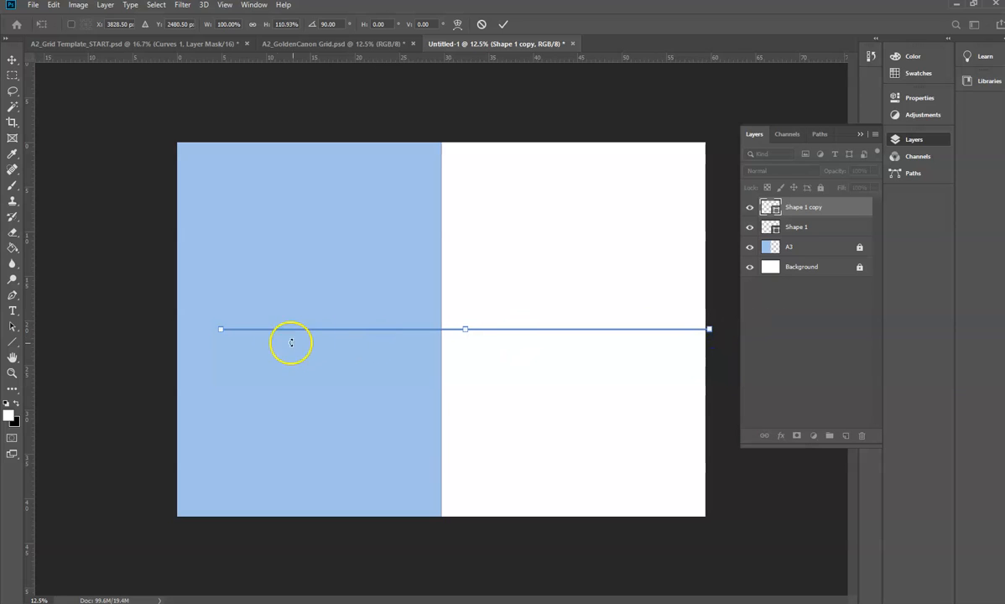
{"action": "left_click_drag", "start_coordinate": [223, 329], "coordinate": [120, 330]}
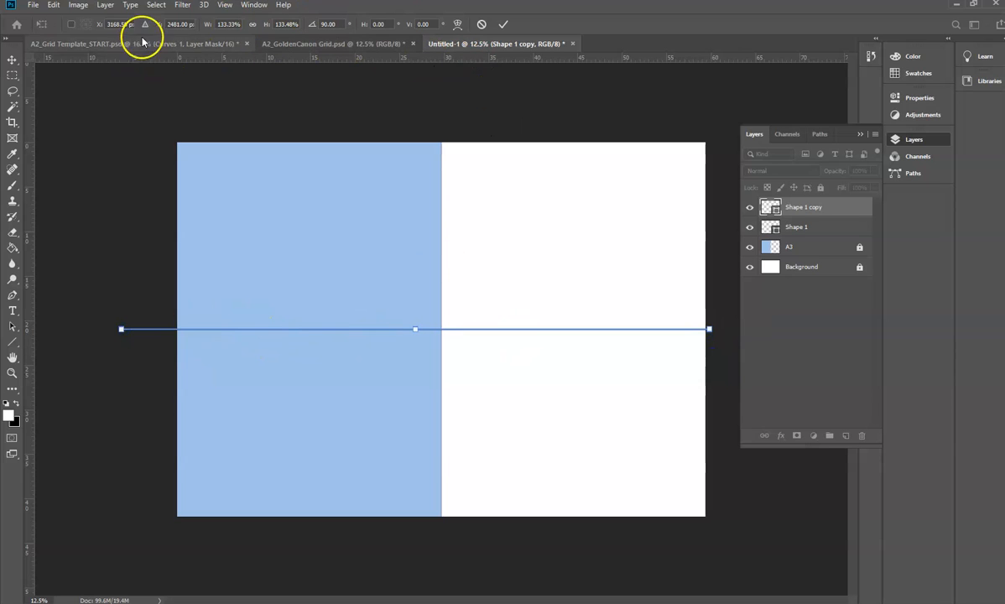
{"action": "left_click", "coordinate": [13, 342]}
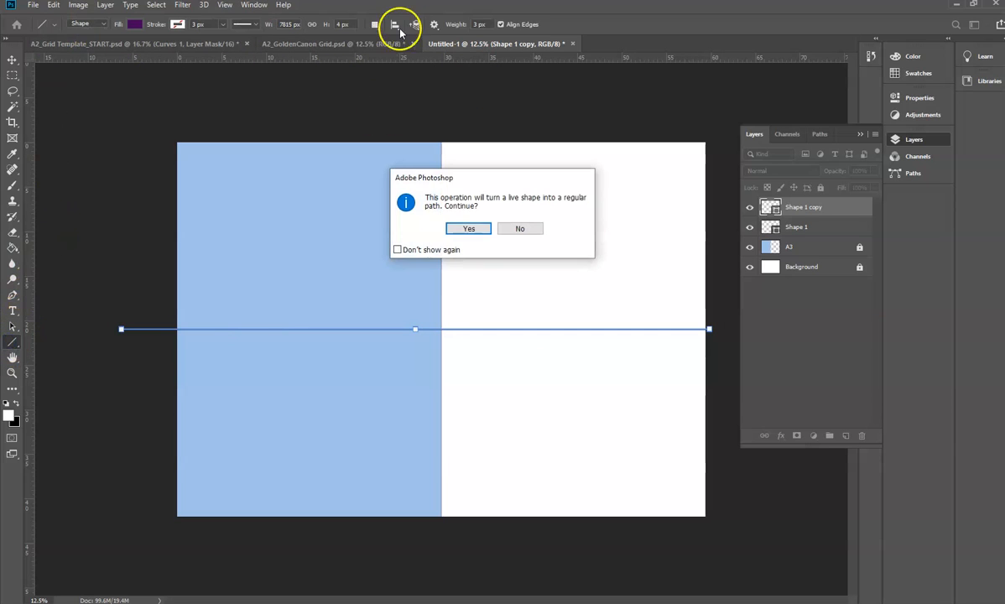
{"action": "left_click", "coordinate": [489, 232]}
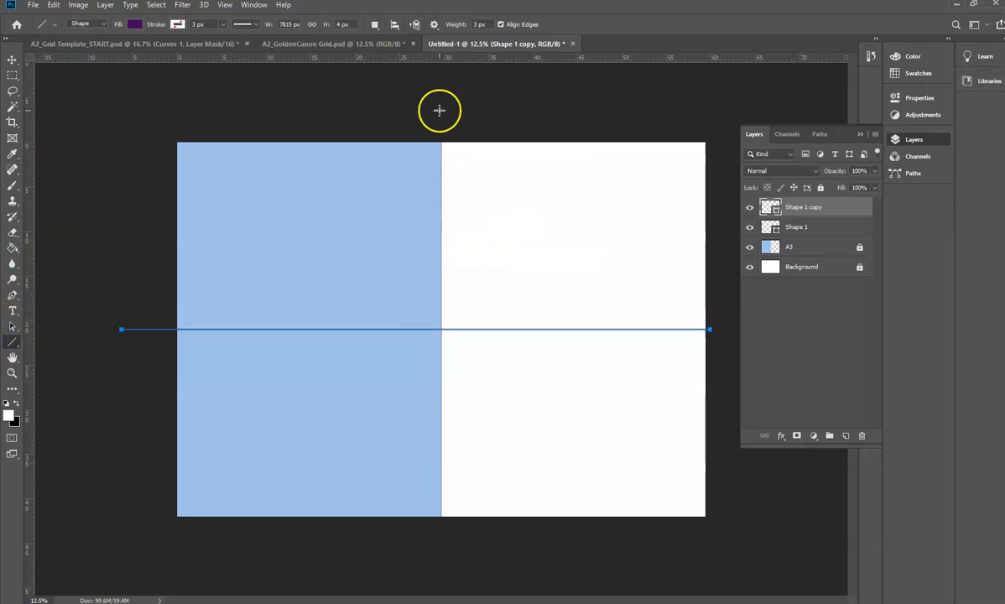
{"action": "left_click", "coordinate": [396, 25]}
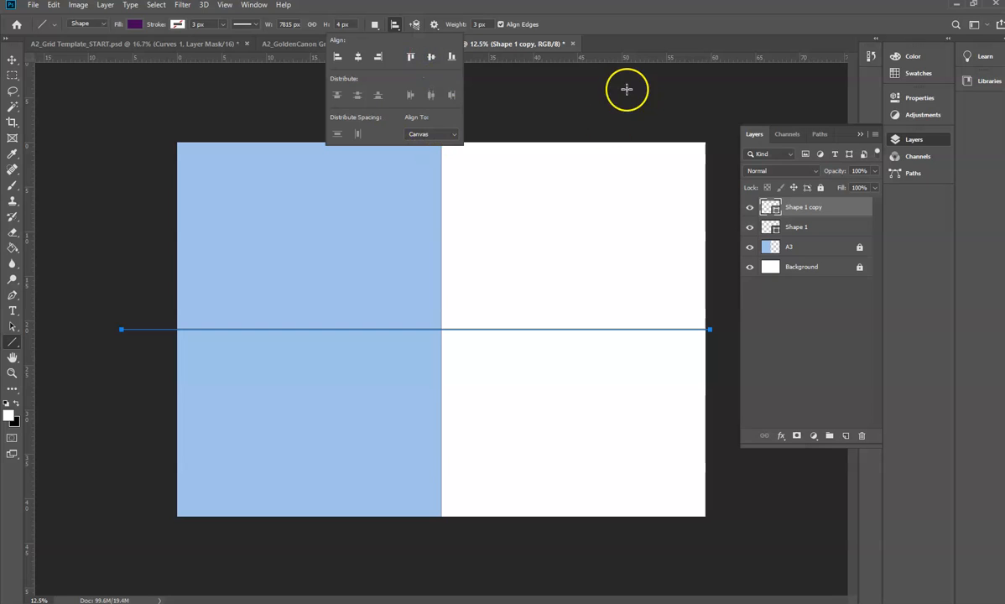
{"action": "left_click", "coordinate": [13, 61]}
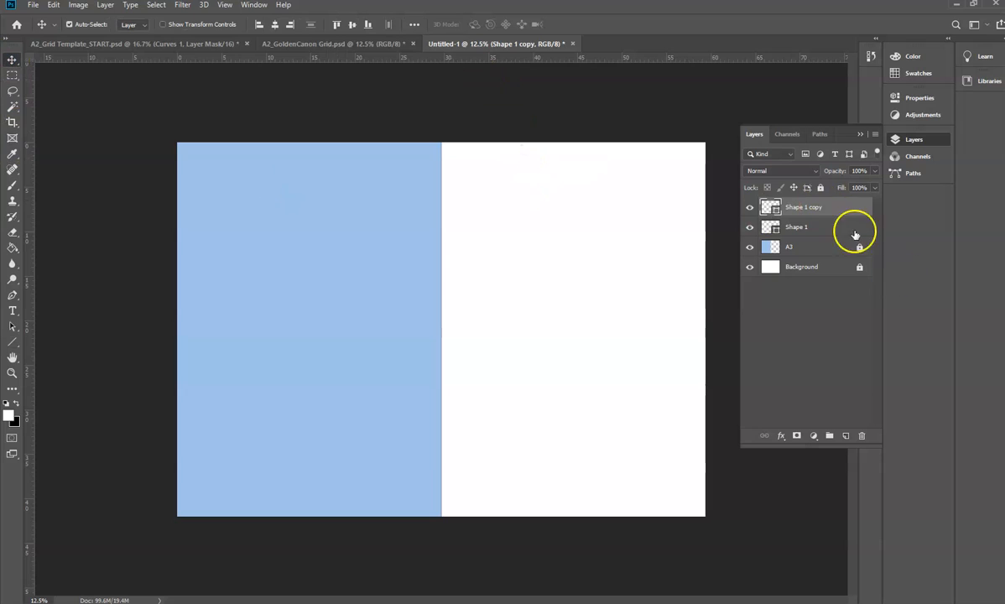
- Examine the extent of the horizontal centre line and how both centre lines display at different zoom levels
{"action": "left_click", "coordinate": [750, 209]}
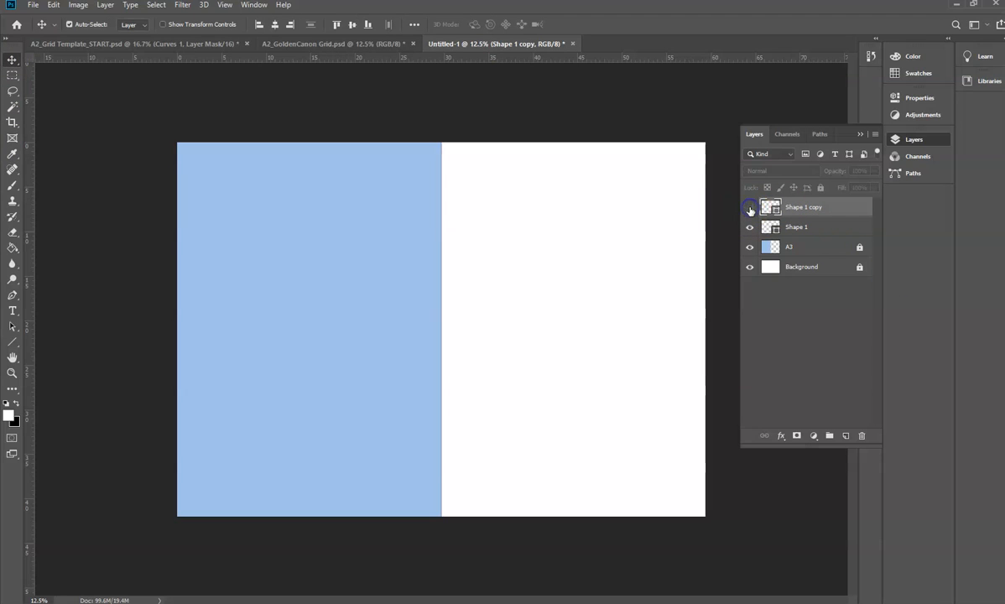
{"action": "left_click", "coordinate": [829, 206]}
{"action": "key", "text": "ctrl+t"}
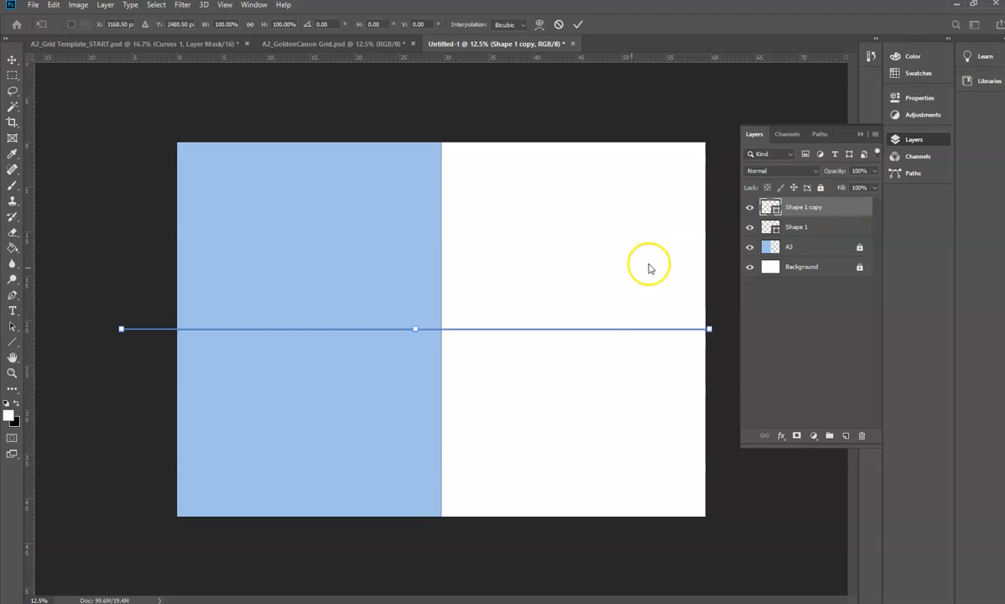
{"action": "key", "text": "Return"}
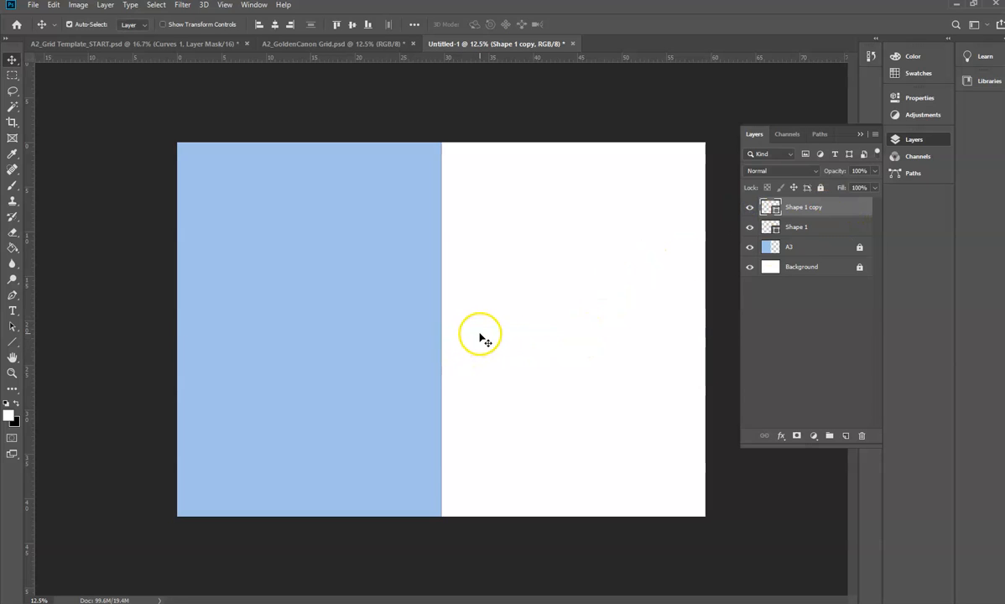
{"action": "key", "text": "ctrl+plus"}
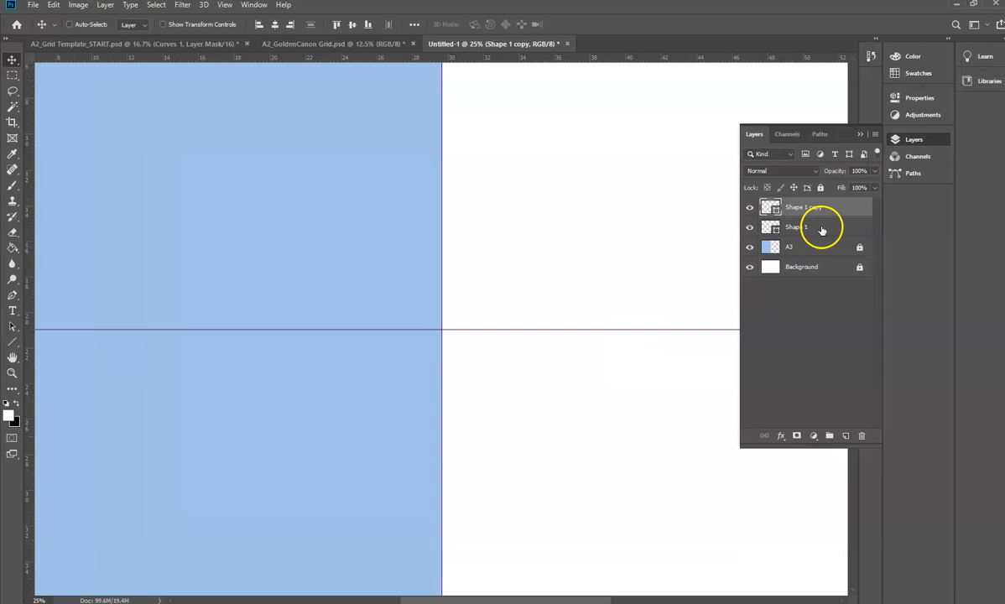
{"action": "key", "text": "ctrl+minus"}
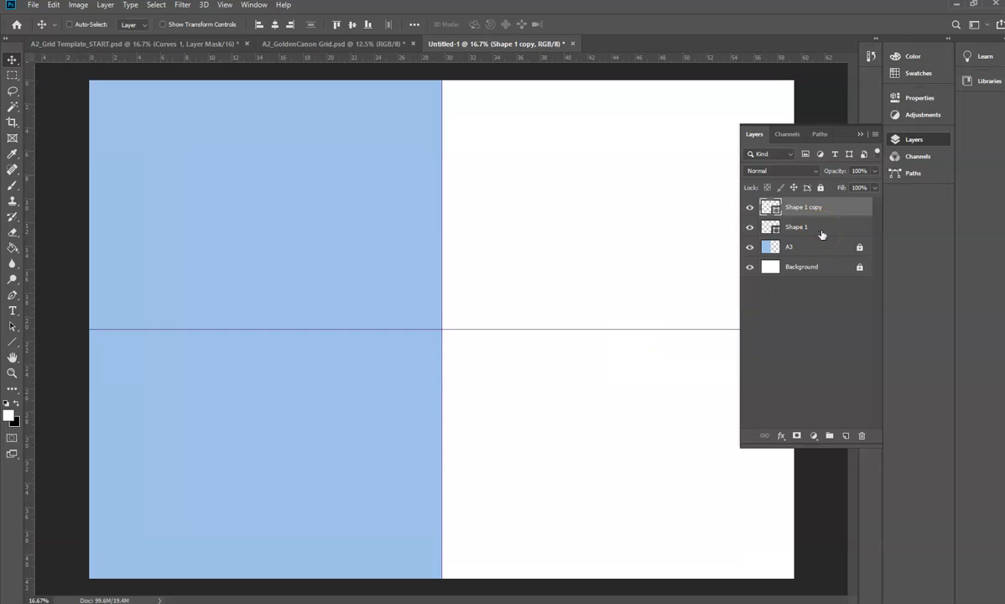
{"action": "key", "text": "ctrl+plus"}
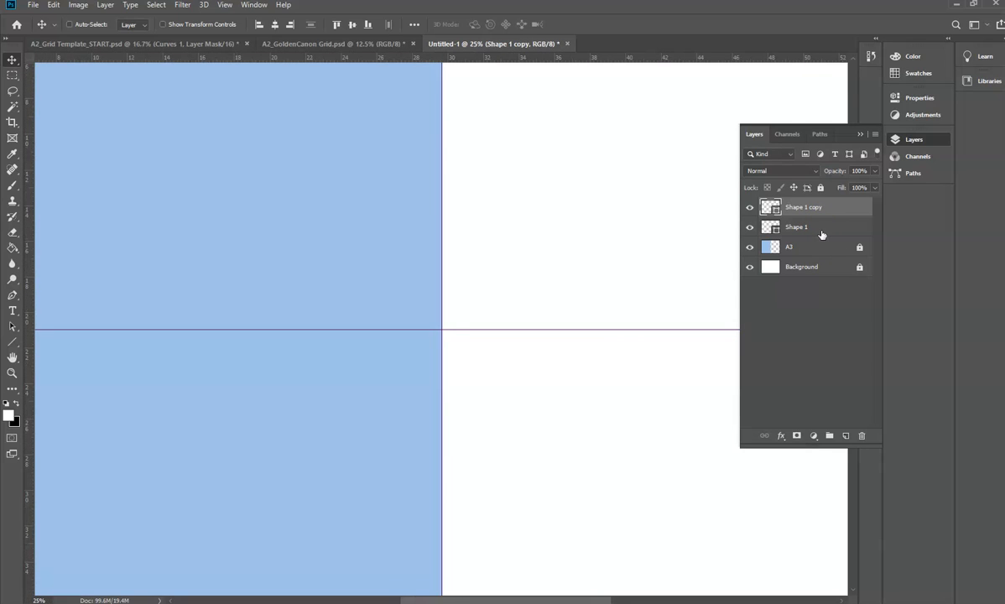
{"action": "key", "text": "ctrl+minus"}
{"action": "key", "text": "ctrl+minus"}
{"action": "key", "text": "ctrl+plus"}
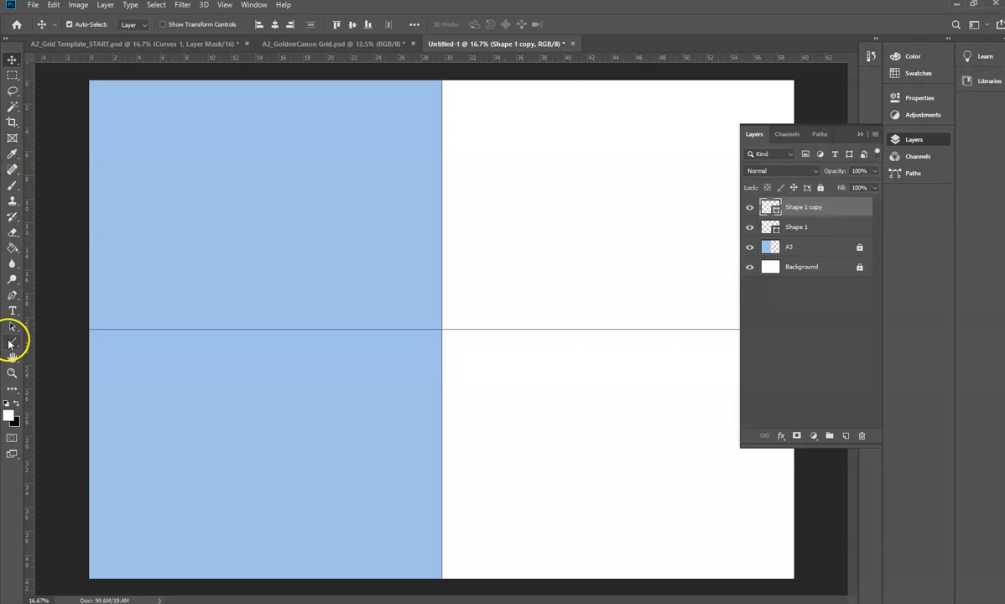
{"action": "left_click", "coordinate": [859, 134]}
{"action": "key", "text": "ctrl+minus"}
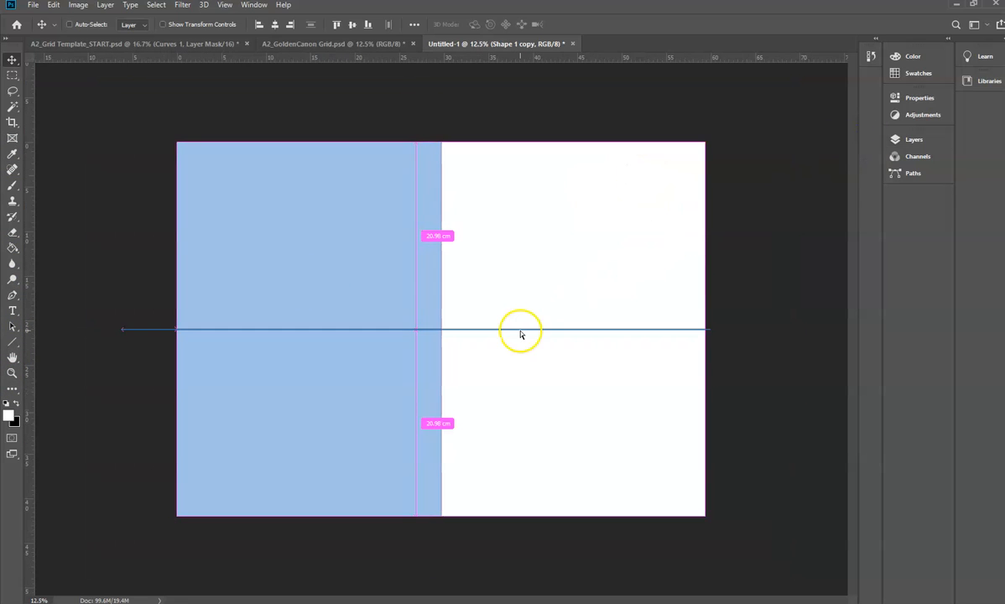
{"action": "key", "text": "Delete"}
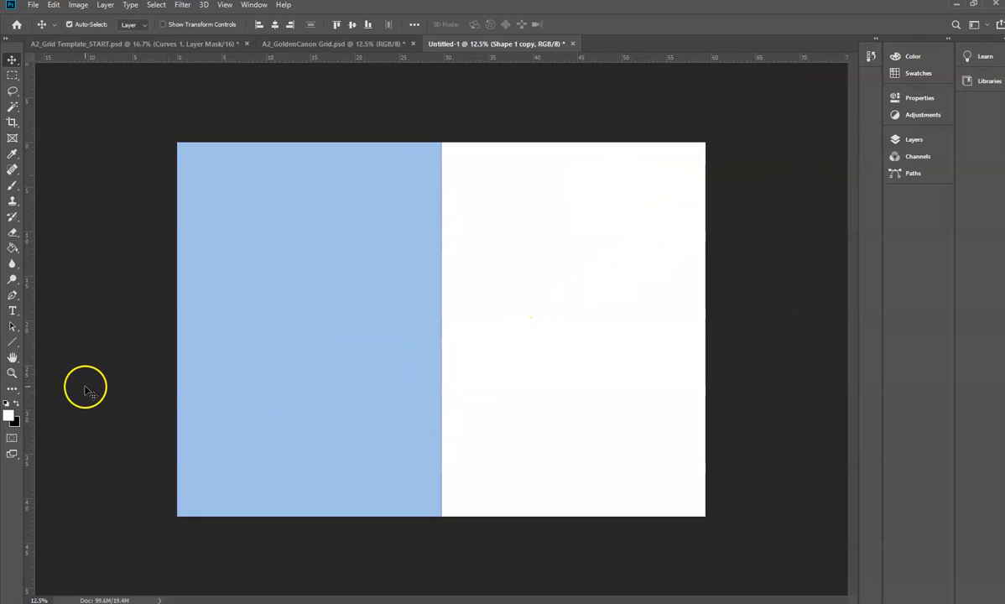
{"action": "key", "text": "ctrl+plus"}
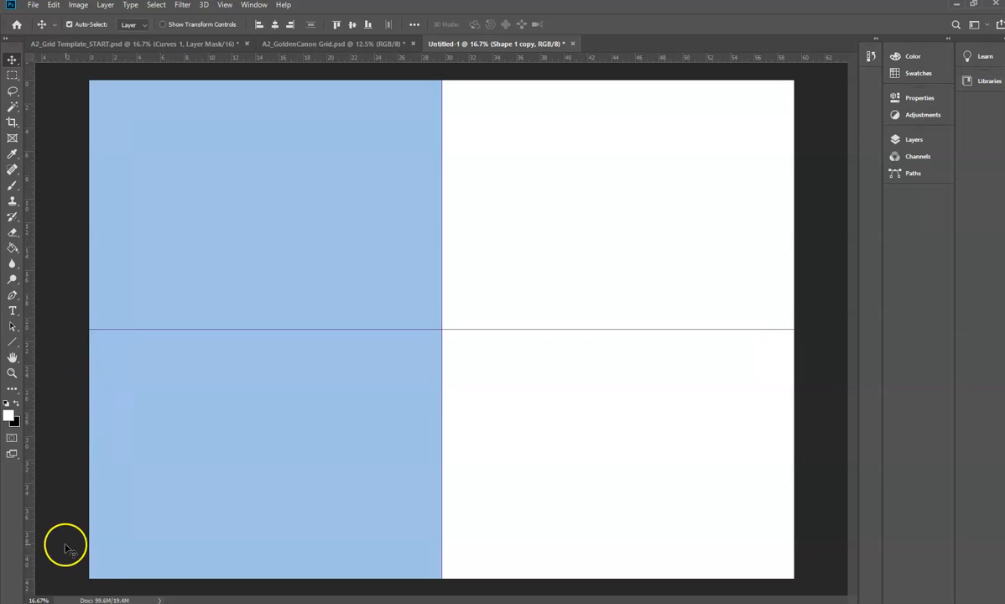
- Select the Line tool and turn on snapping to the document bounds and to all other available targets
{"action": "left_click", "coordinate": [10, 343]}
{"action": "left_click", "coordinate": [62, 387]}
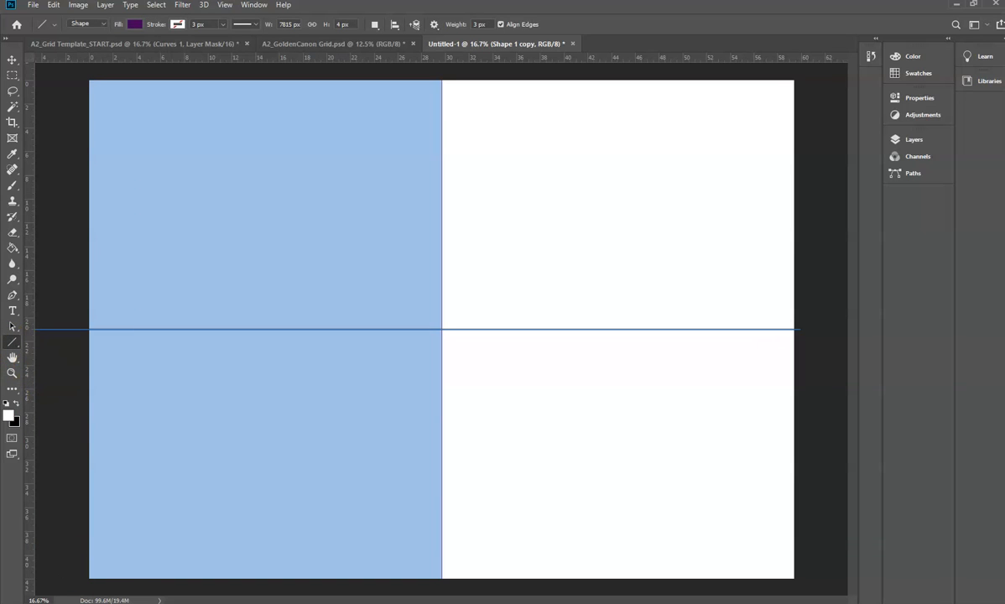
{"action": "left_click", "coordinate": [224, 5]}
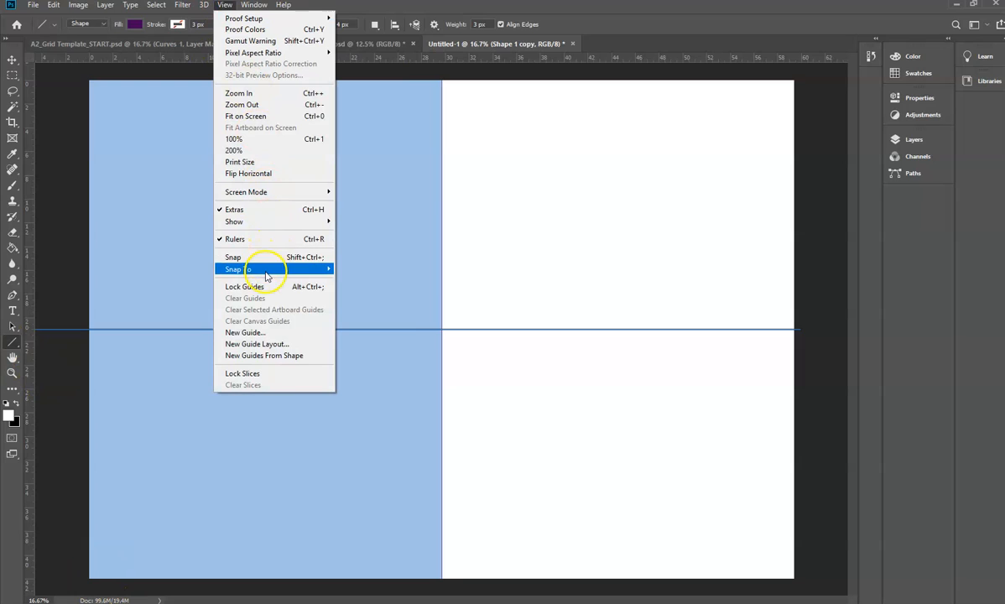
{"action": "mouse_move", "coordinate": [267, 269]}
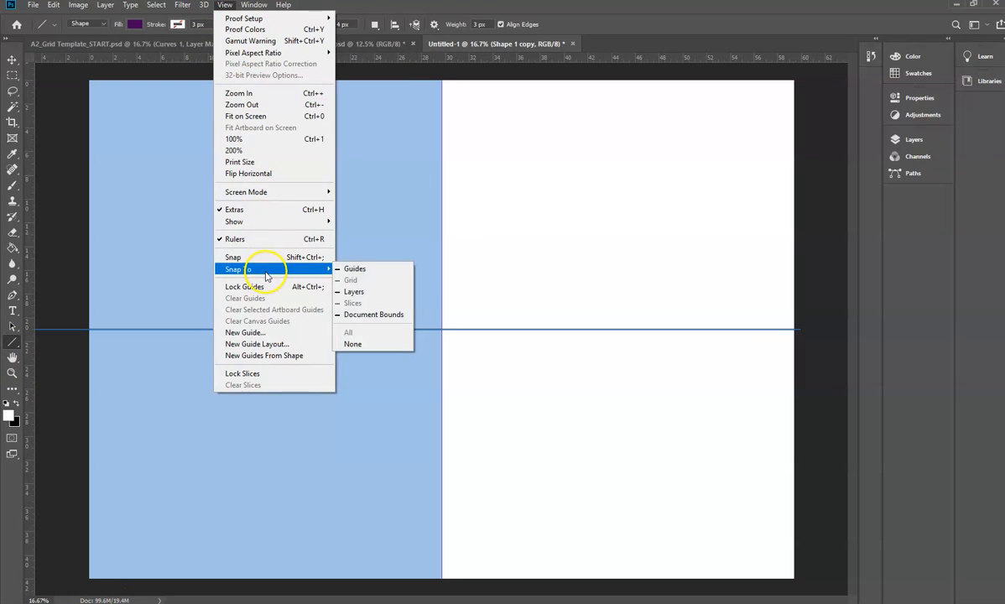
{"action": "left_click", "coordinate": [374, 315]}
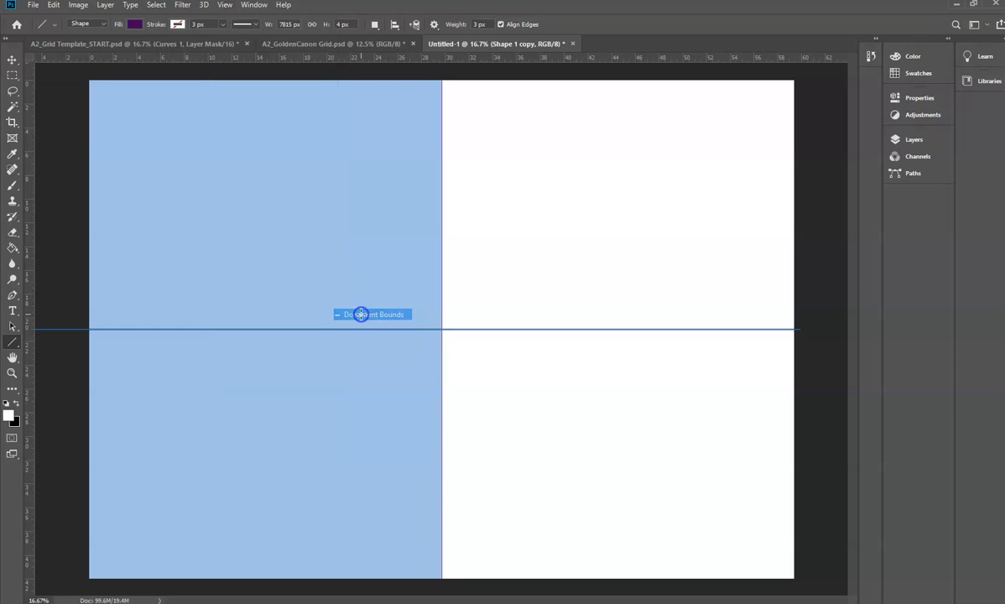
{"action": "left_click", "coordinate": [223, 5]}
{"action": "mouse_move", "coordinate": [296, 269]}
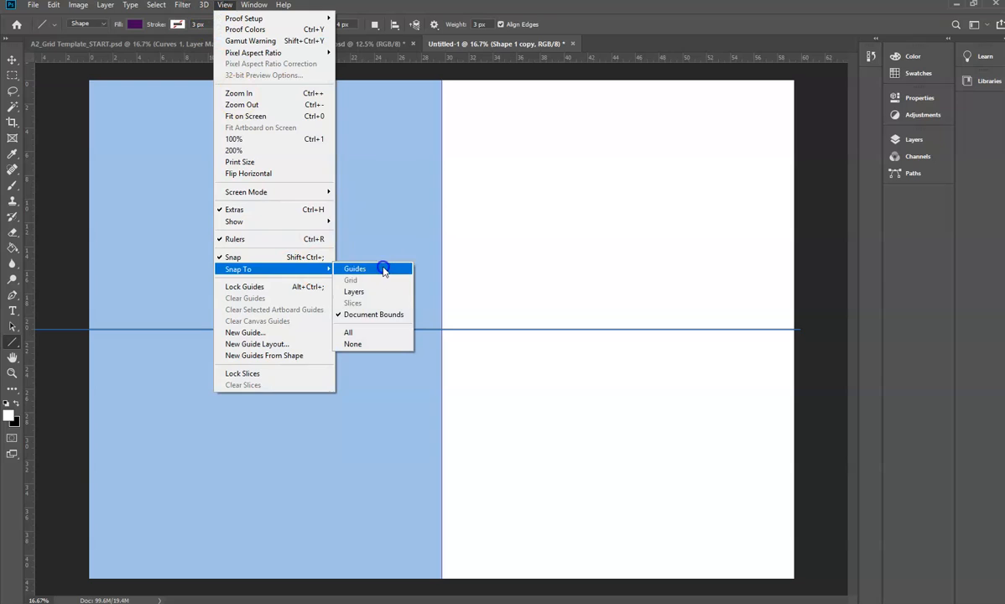
{"action": "left_click", "coordinate": [368, 334]}
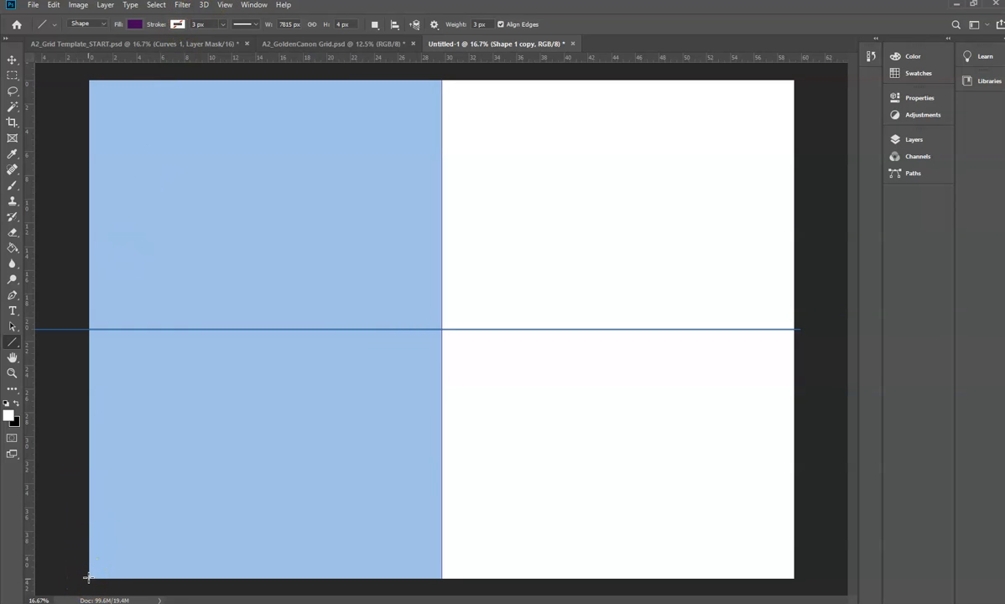
- Try to draw a diagonal line about 4390 by 3157 px up to the spread's upper-right corner, starting from its lower-left corner
{"action": "key", "text": "ctrl+plus"}
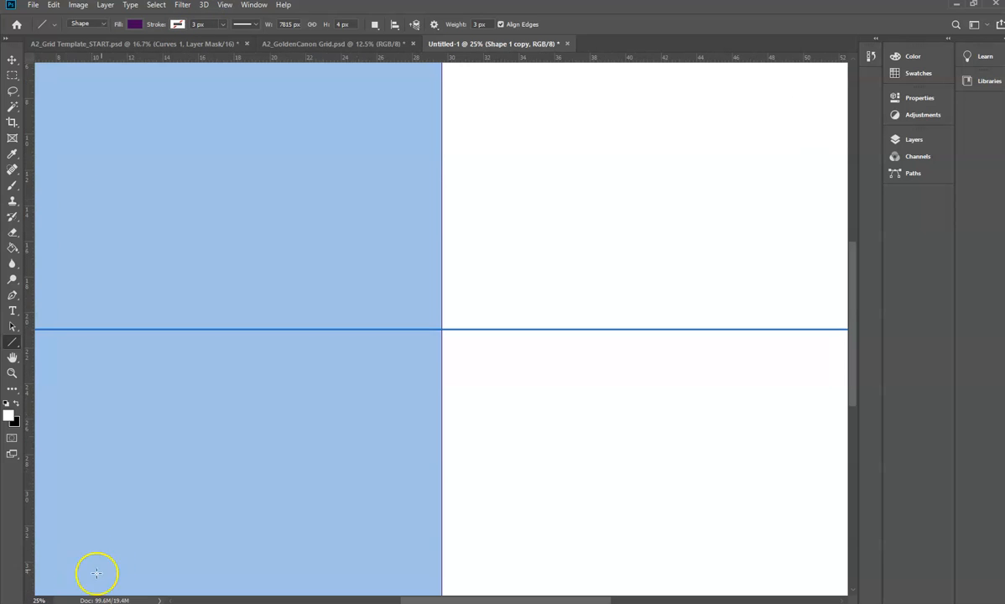
{"action": "left_click_drag", "start_coordinate": [146, 548], "coordinate": [333, 391]}
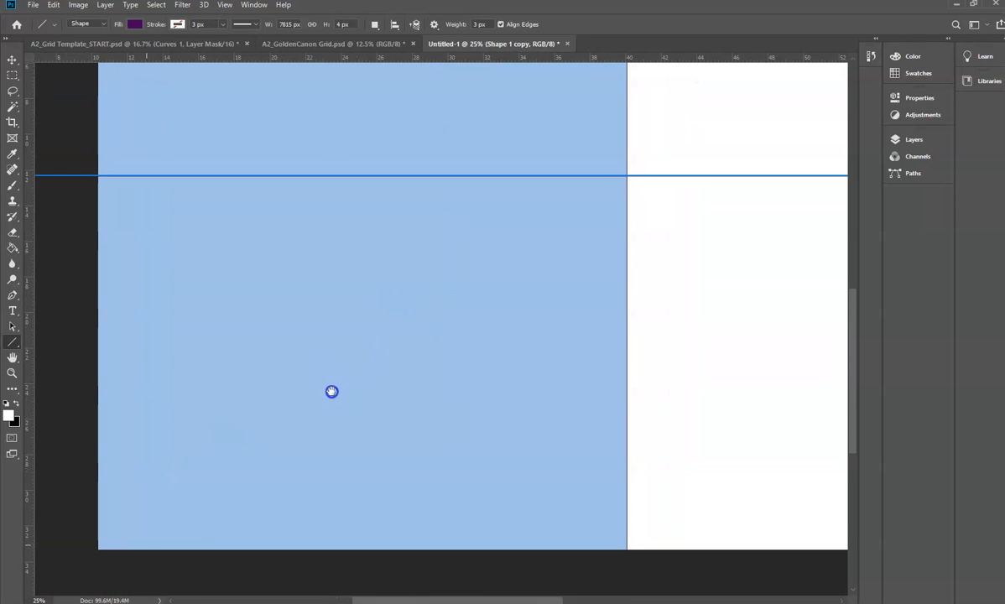
{"action": "key", "text": "ctrl+plus"}
{"action": "key", "text": "ctrl+plus"}
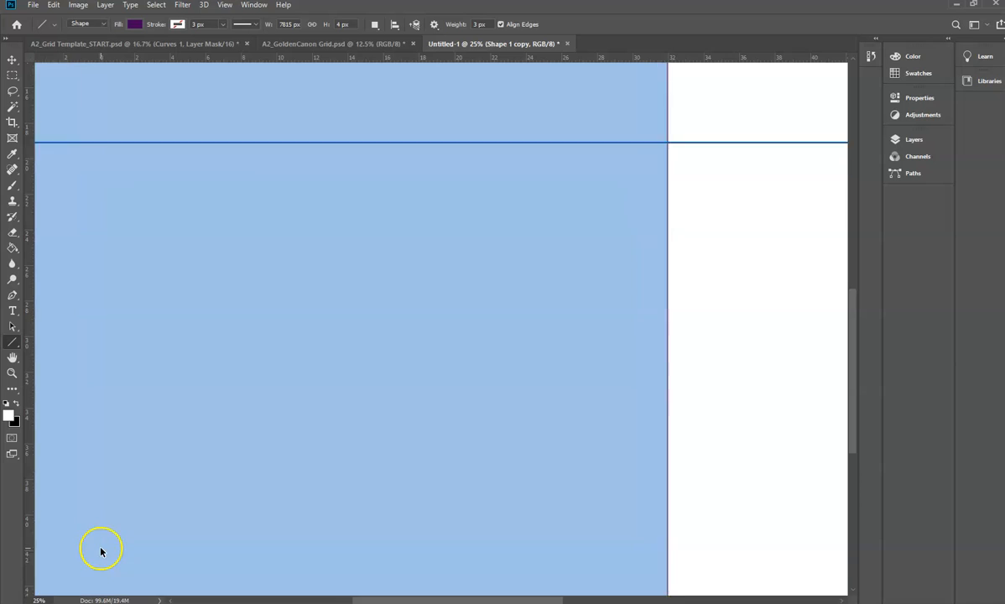
{"action": "left_click_drag", "start_coordinate": [153, 512], "coordinate": [529, 263]}
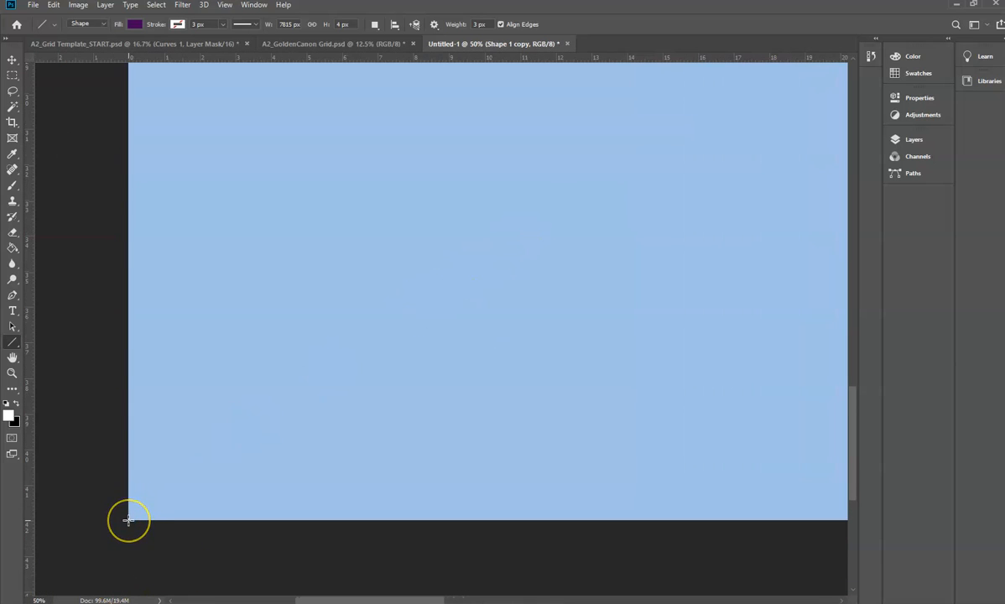
{"action": "left_click_drag", "start_coordinate": [128, 520], "coordinate": [782, 132]}
{"action": "key", "text": "Return"}
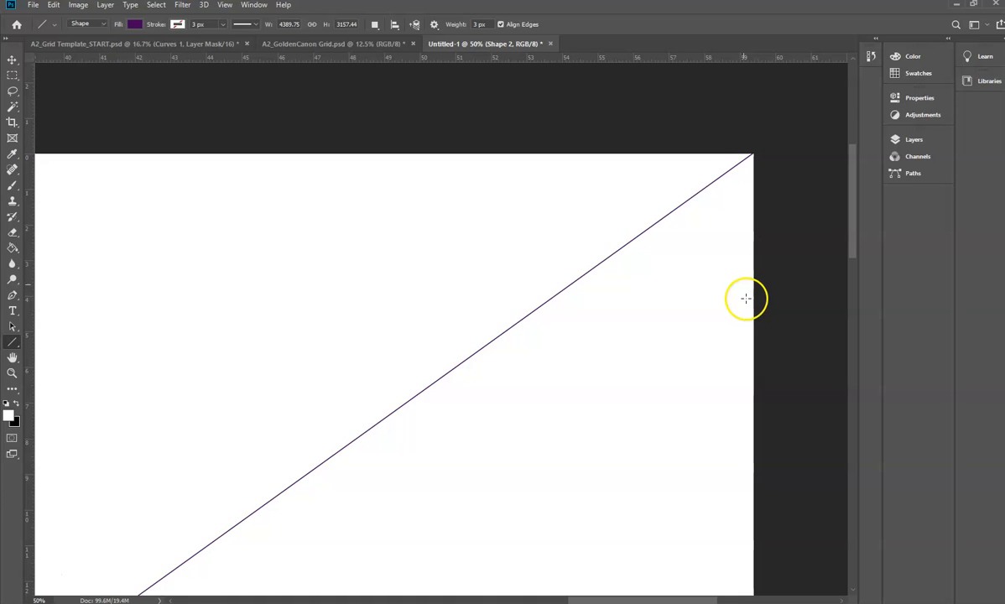
- Inspect the diagonal's end at the spread's upper-right corner and undo the line
{"action": "key", "text": "ctrl+plus"}
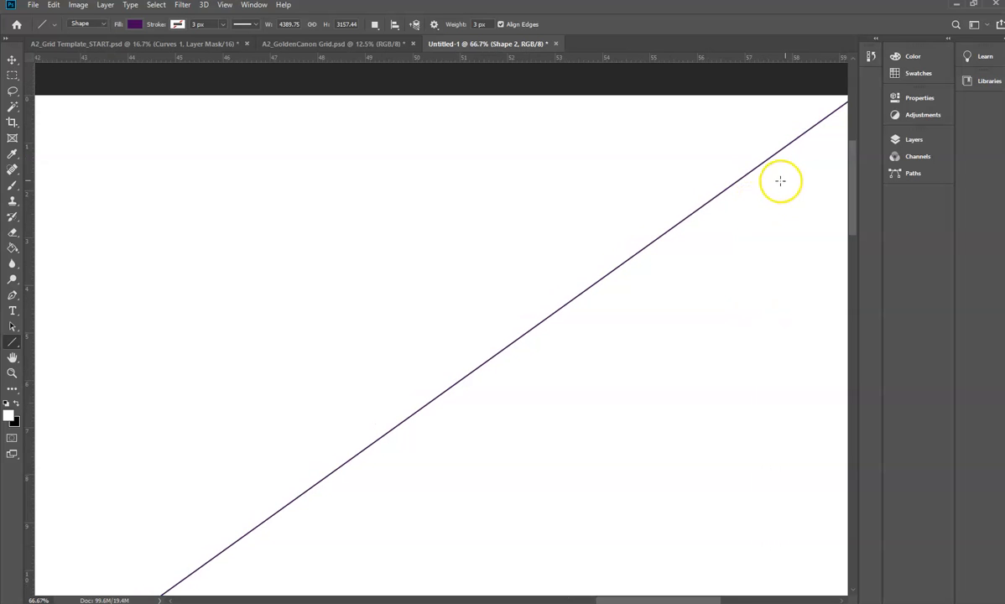
{"action": "left_click_drag", "start_coordinate": [779, 179], "coordinate": [525, 334]}
{"action": "key", "text": "ctrl+plus"}
{"action": "key", "text": "ctrl+plus"}
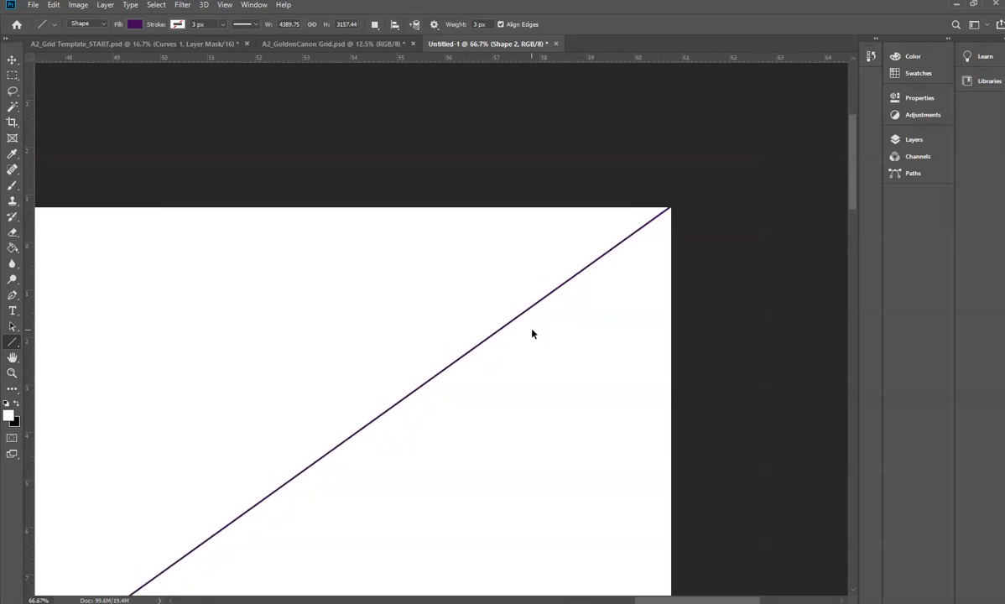
{"action": "left_click_drag", "start_coordinate": [753, 204], "coordinate": [287, 464]}
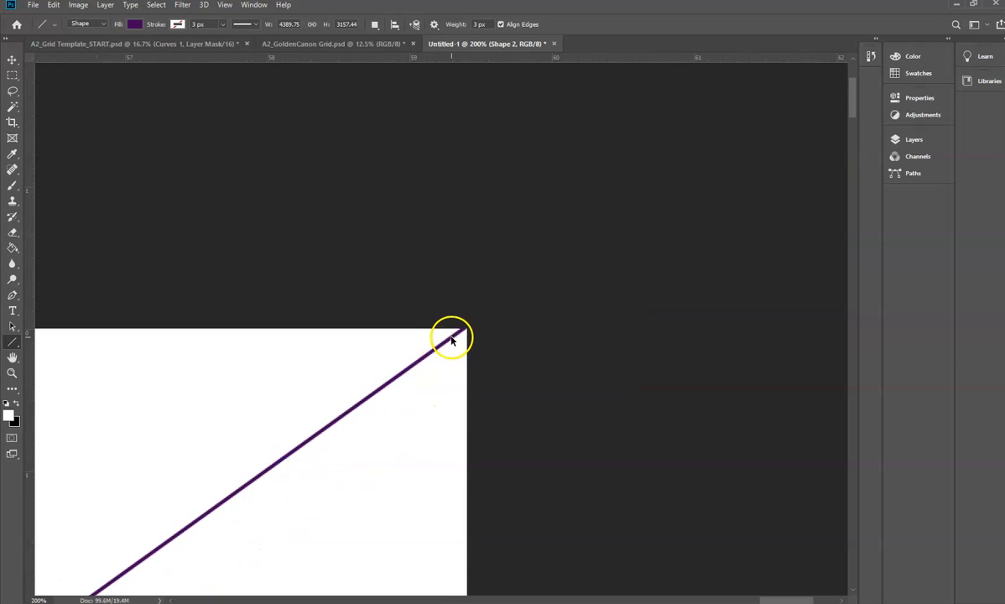
{"action": "key", "text": "ctrl+z"}
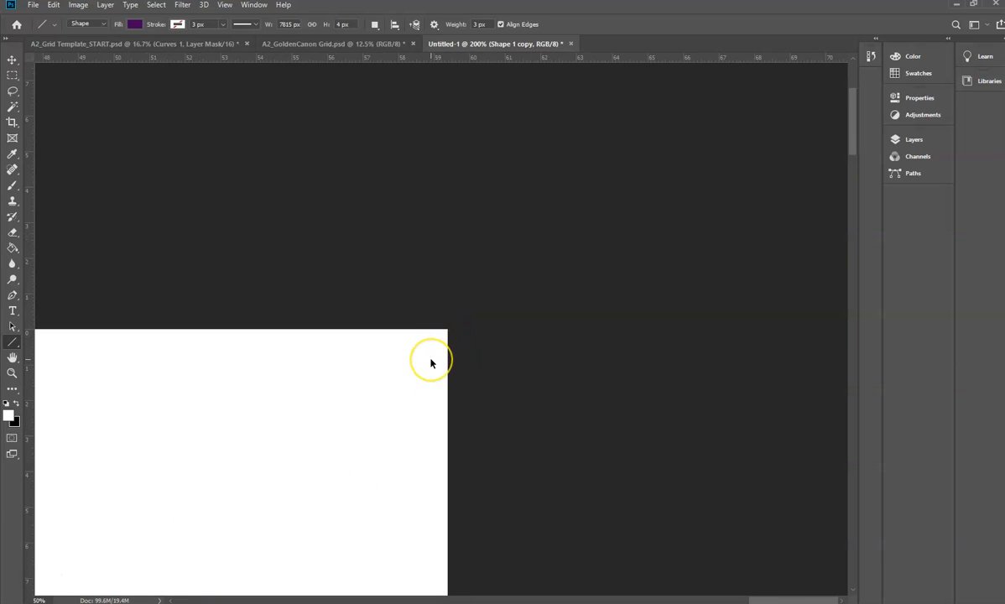
- Draw a diagonal line about 6722 by 4934 px from the spread's lower-left corner to just past its upper-right corner
{"action": "key", "text": "ctrl+0"}
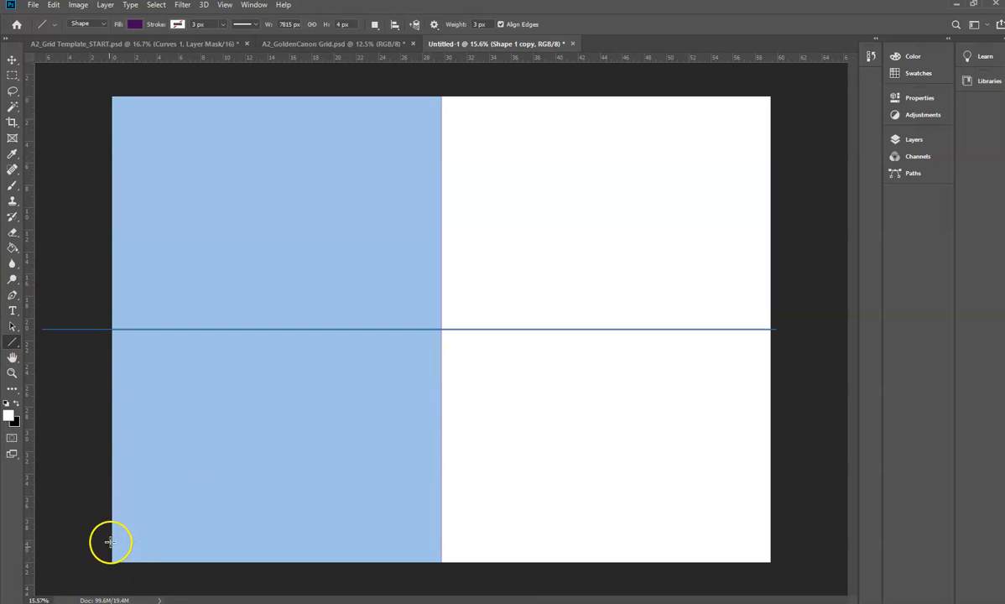
{"action": "key", "text": "ctrl+plus"}
{"action": "key", "text": "ctrl+plus"}
{"action": "key", "text": "ctrl+plus"}
{"action": "key", "text": "ctrl+plus"}
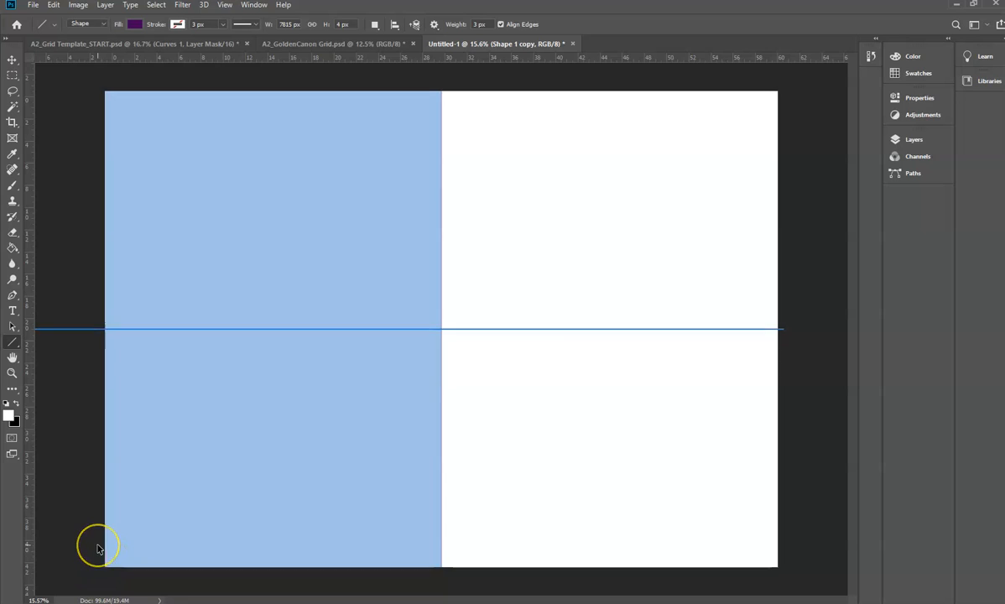
{"action": "left_click_drag", "start_coordinate": [107, 543], "coordinate": [421, 199]}
{"action": "left_click_drag", "start_coordinate": [152, 437], "coordinate": [478, 321]}
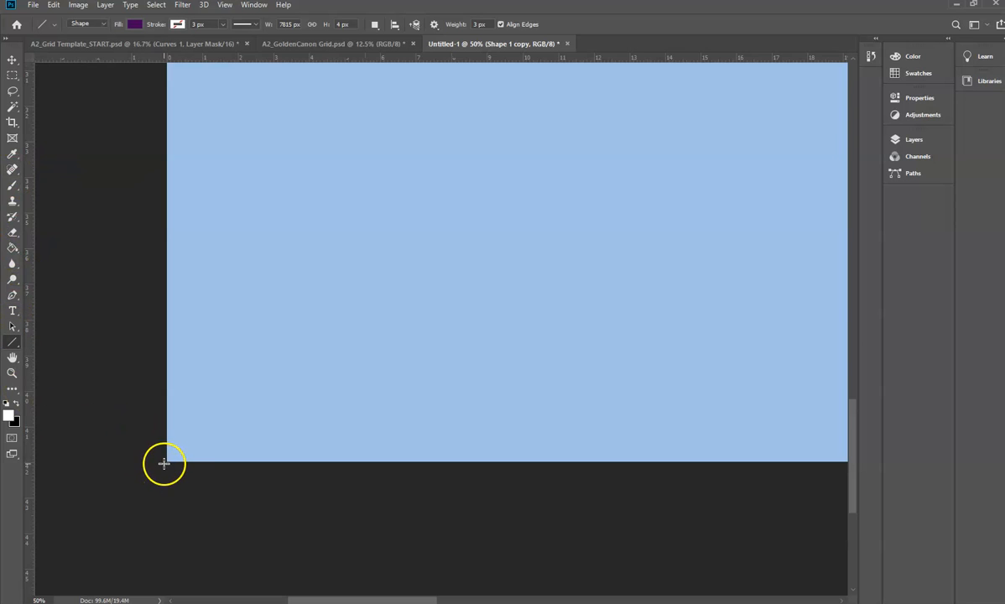
{"action": "key", "text": "ctrl+plus"}
{"action": "key", "text": "ctrl+plus"}
{"action": "left_click_drag", "start_coordinate": [149, 448], "coordinate": [501, 260]}
{"action": "left_click_drag", "start_coordinate": [222, 458], "coordinate": [253, 471]}
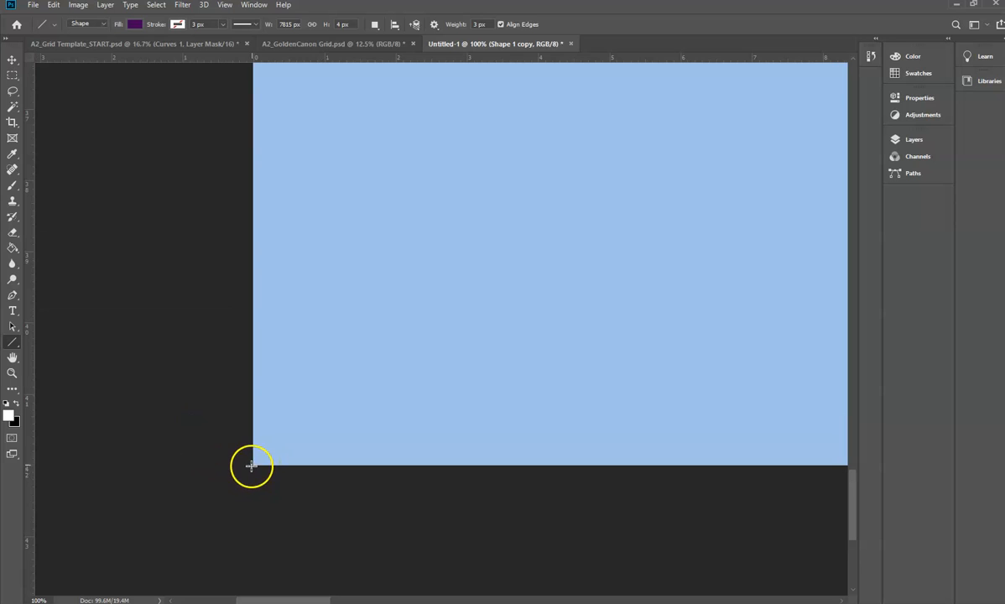
{"action": "key", "text": "s"}
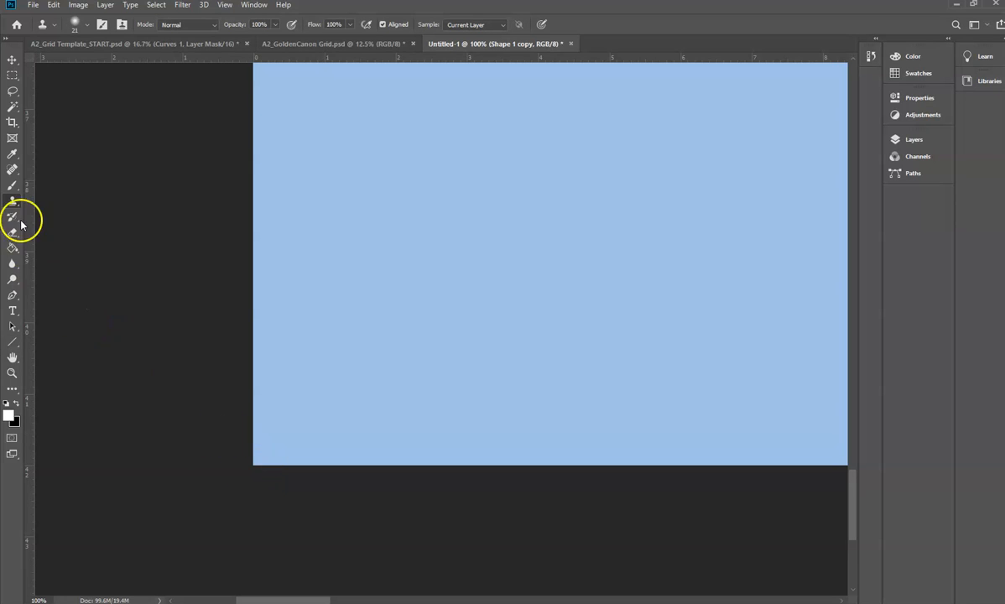
{"action": "left_click", "coordinate": [12, 341]}
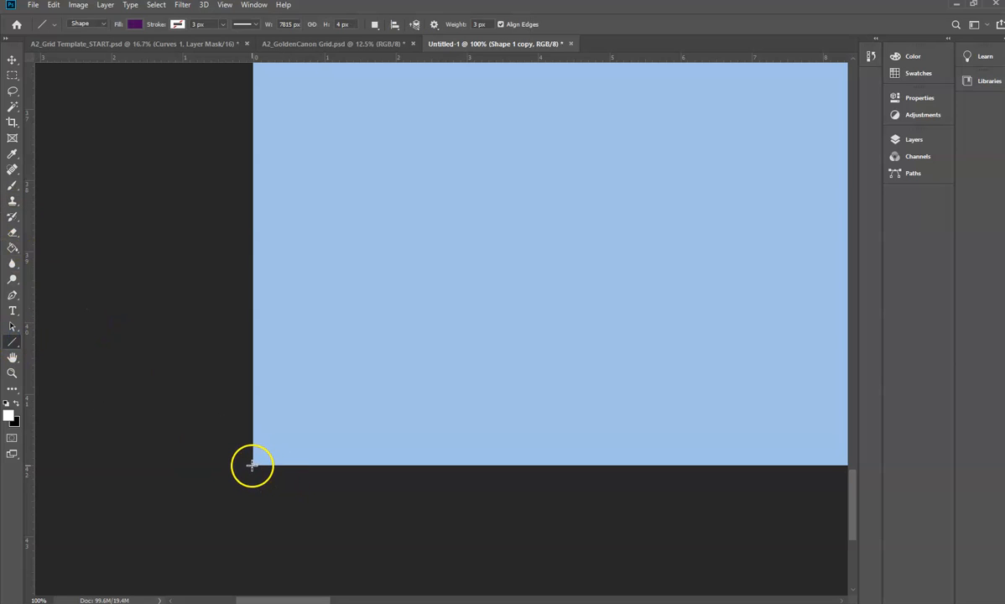
{"action": "left_click_drag", "start_coordinate": [253, 463], "coordinate": [621, 244]}
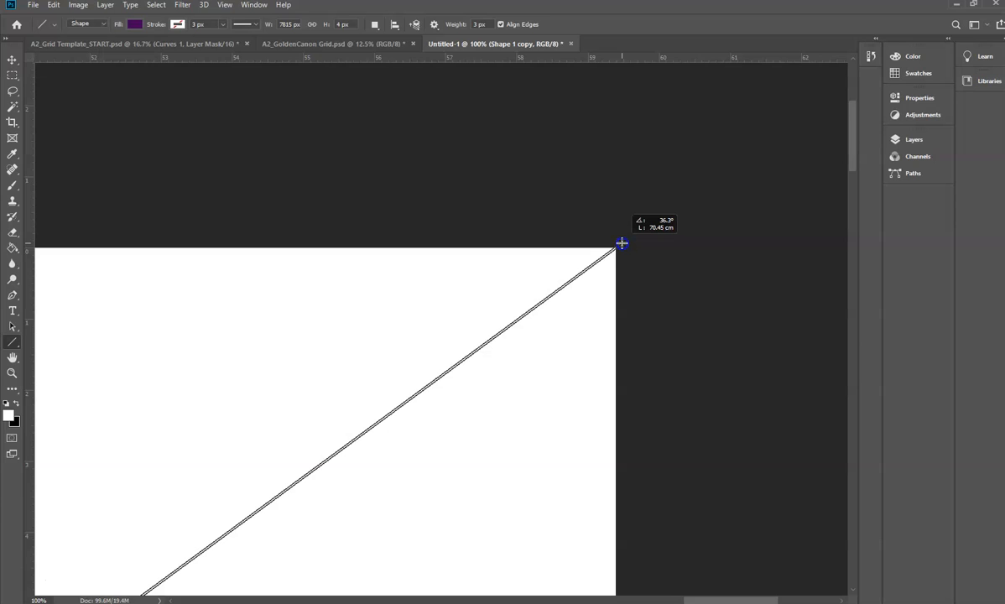
{"action": "left_click_drag", "start_coordinate": [621, 243], "coordinate": [629, 238]}
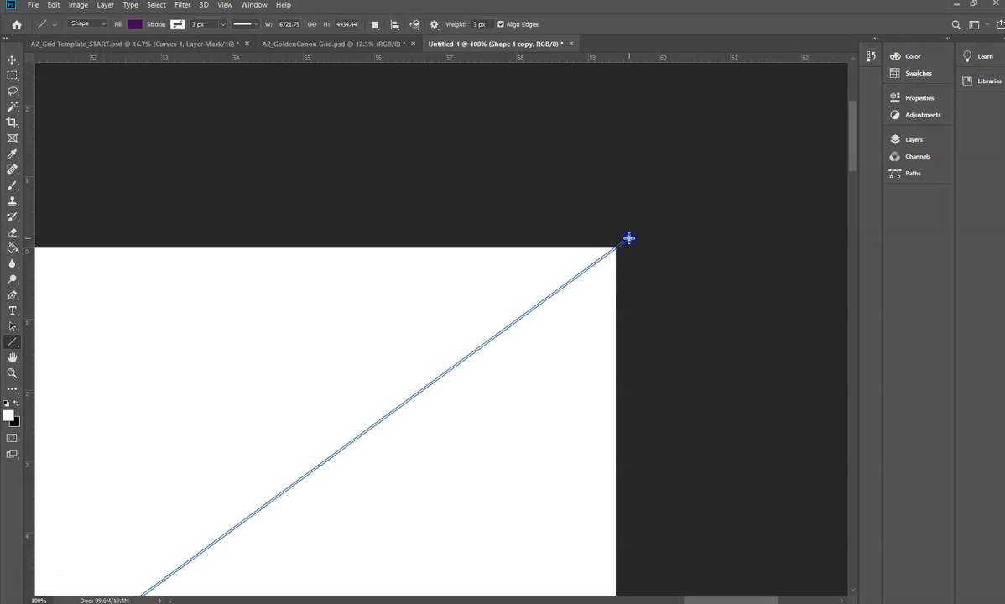
{"action": "left_click", "coordinate": [646, 365]}
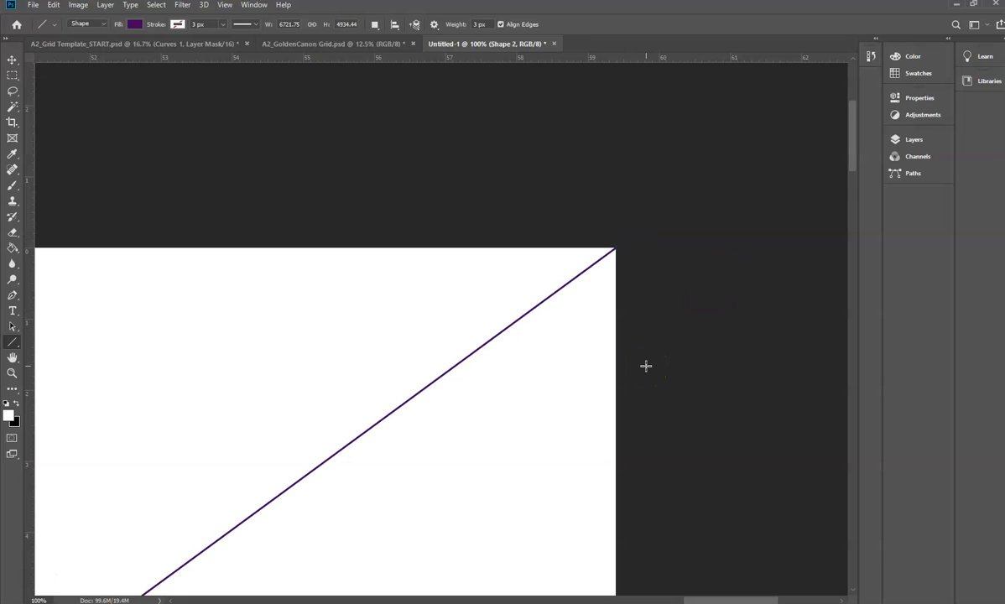
{"action": "key", "text": "ctrl+0"}
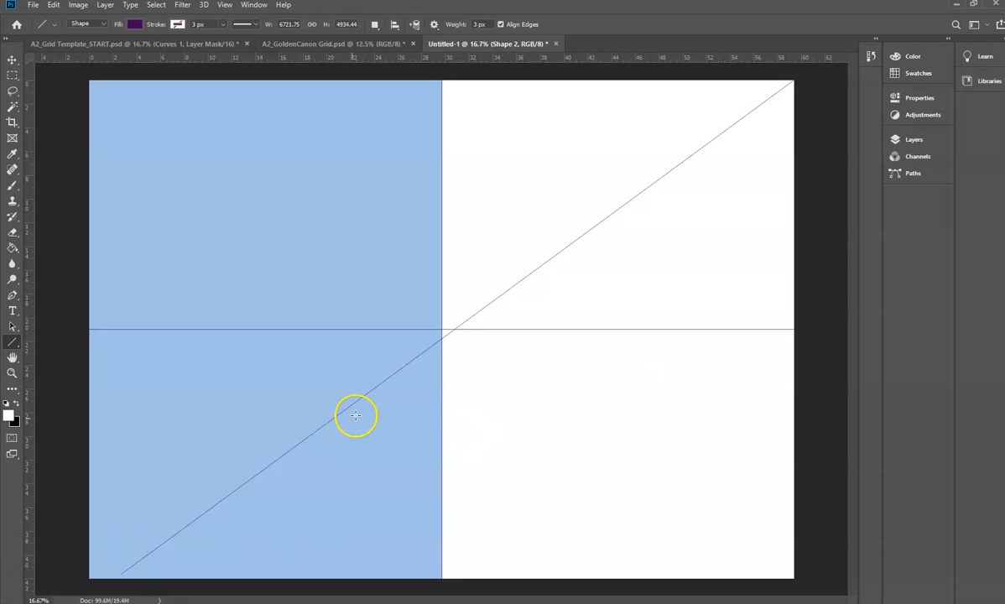
- Undo the last diagonal and redraw it about 7084 by 5011 px from the spread's lower-left corner to just past its upper-right corner
{"action": "key", "text": "ctrl+z"}
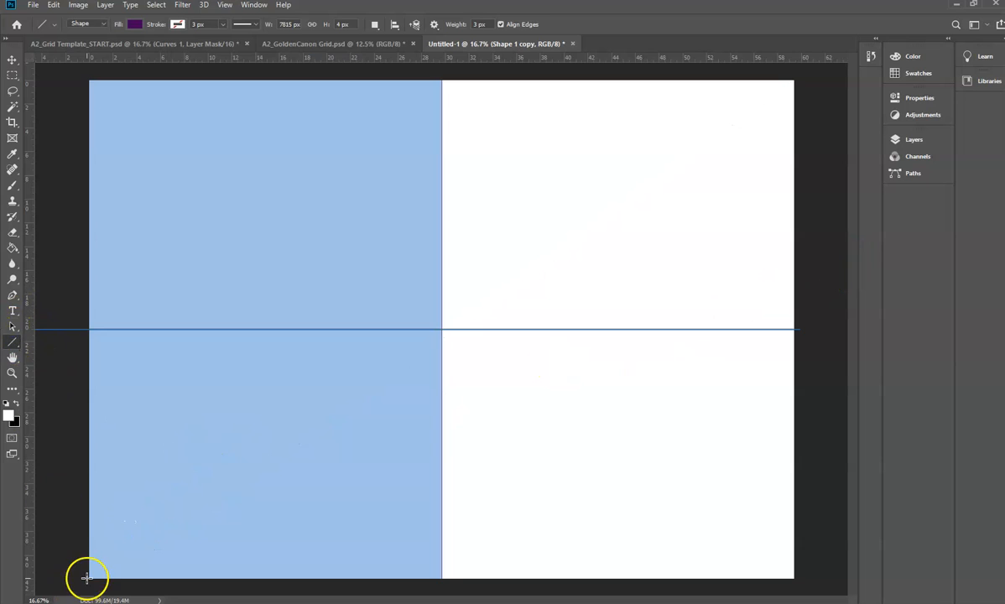
{"action": "left_click_drag", "start_coordinate": [88, 578], "coordinate": [798, 76]}
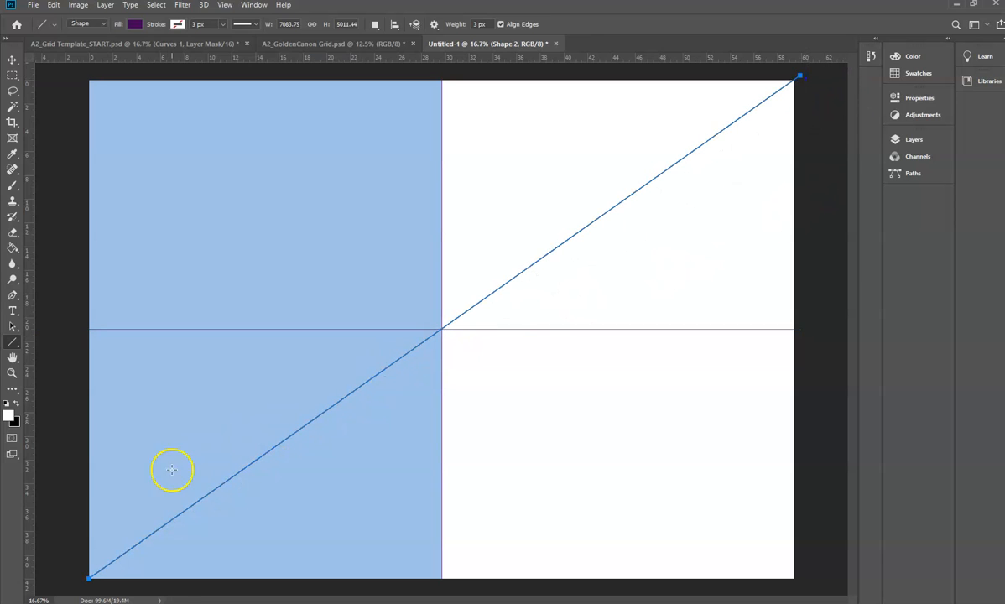
{"action": "key", "text": "Return"}
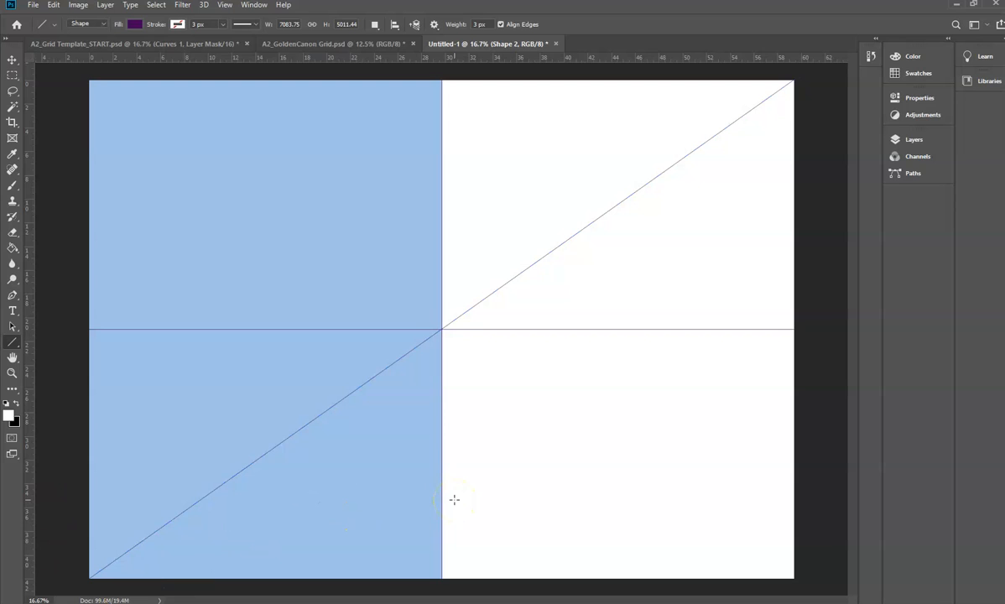
- Switch to the Move tool and inspect the diagonal at the spread's upper-right corner and where it crosses the centre lines
{"action": "key", "text": "ctrl+plus"}
{"action": "left_click_drag", "start_coordinate": [679, 78], "coordinate": [216, 405]}
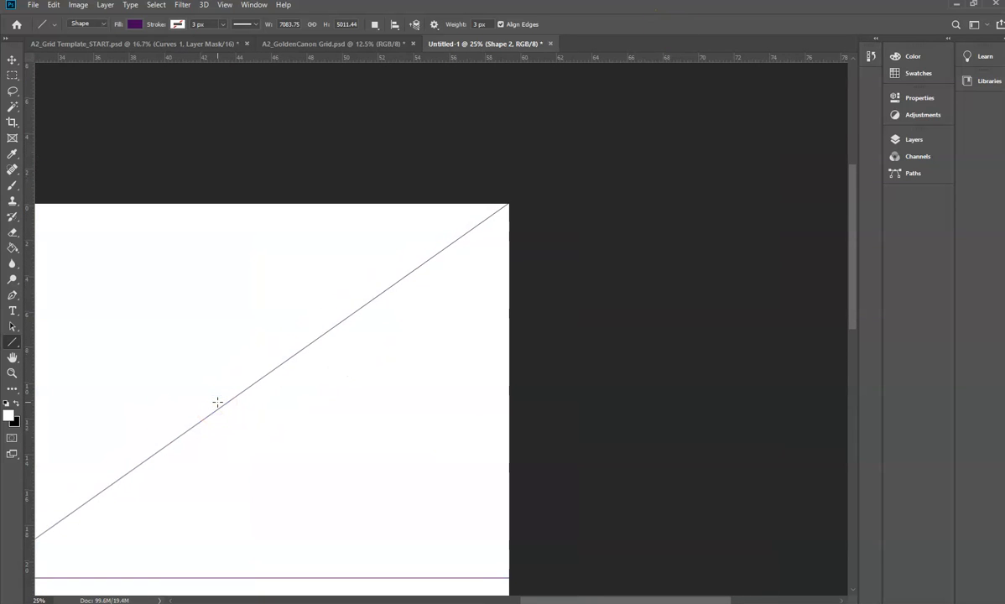
{"action": "left_click", "coordinate": [11, 60]}
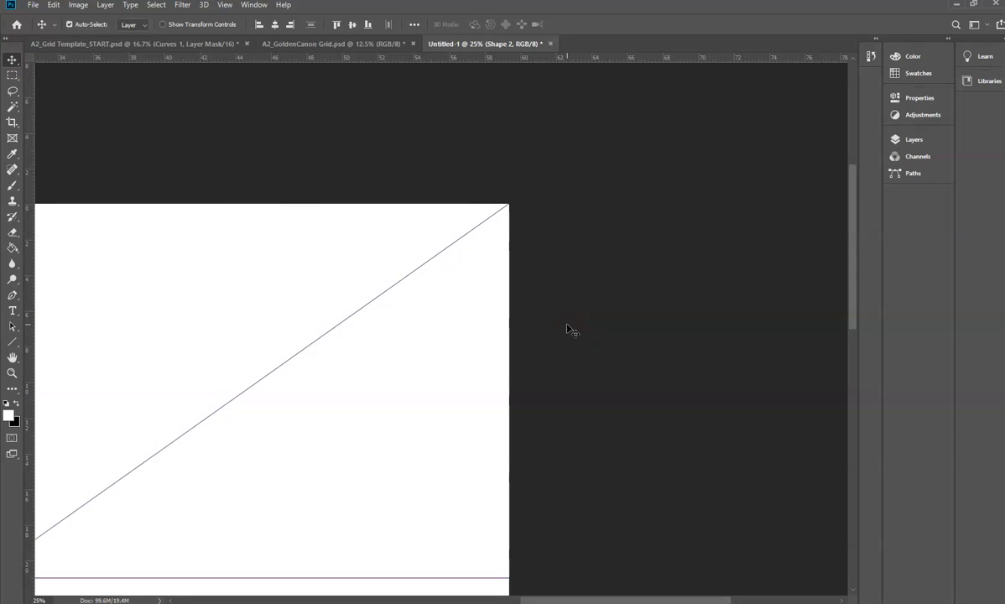
{"action": "left_click_drag", "start_coordinate": [330, 362], "coordinate": [807, 210]}
{"action": "left_click_drag", "start_coordinate": [741, 386], "coordinate": [217, 527]}
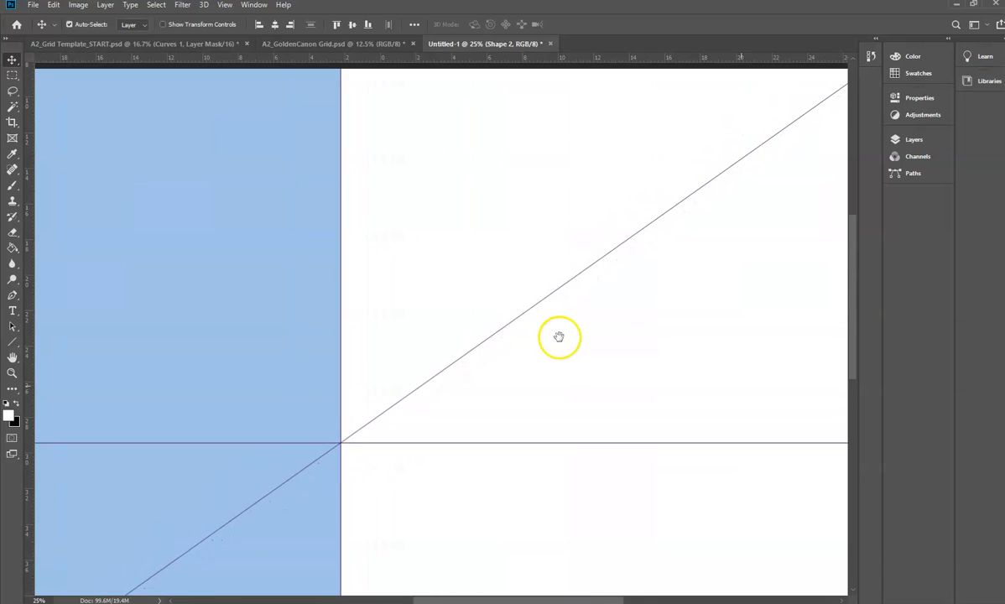
{"action": "left_click_drag", "start_coordinate": [559, 336], "coordinate": [547, 354]}
{"action": "key", "text": "ctrl+minus"}
{"action": "key", "text": "ctrl+minus"}
{"action": "left_click", "coordinate": [70, 24]}
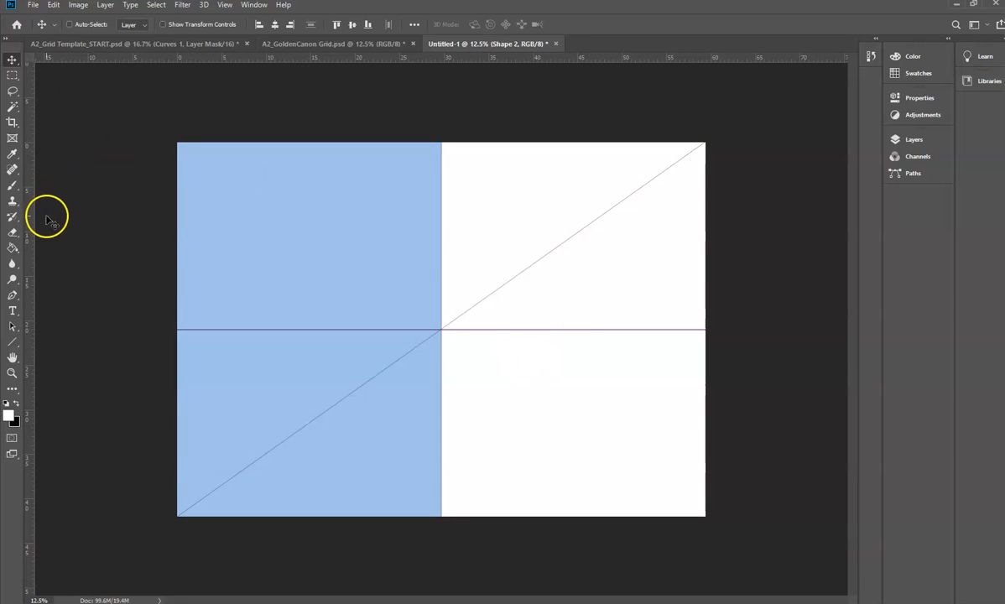
- Hide the Shape 1 copy and Shape 1 layers so only the diagonal line remains over the page
{"action": "key", "text": "ctrl+t"}
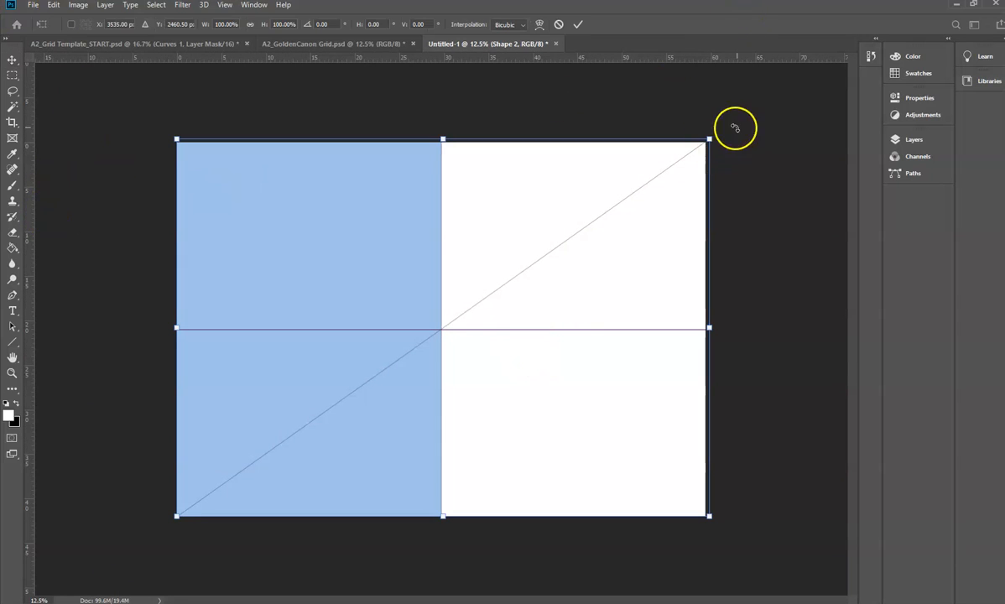
{"action": "left_click", "coordinate": [910, 139]}
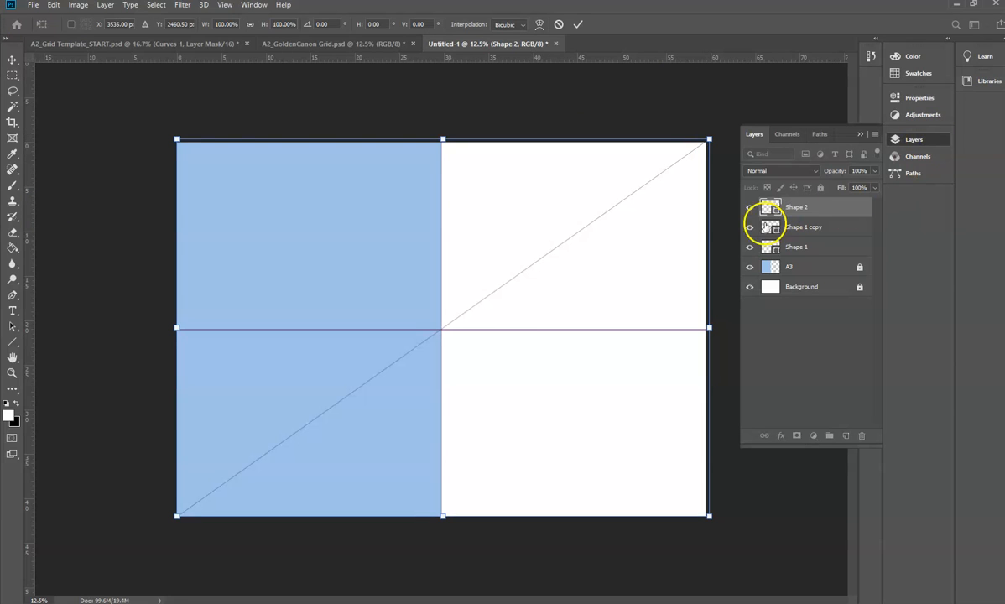
{"action": "left_click", "coordinate": [749, 228]}
{"action": "left_click", "coordinate": [750, 248]}
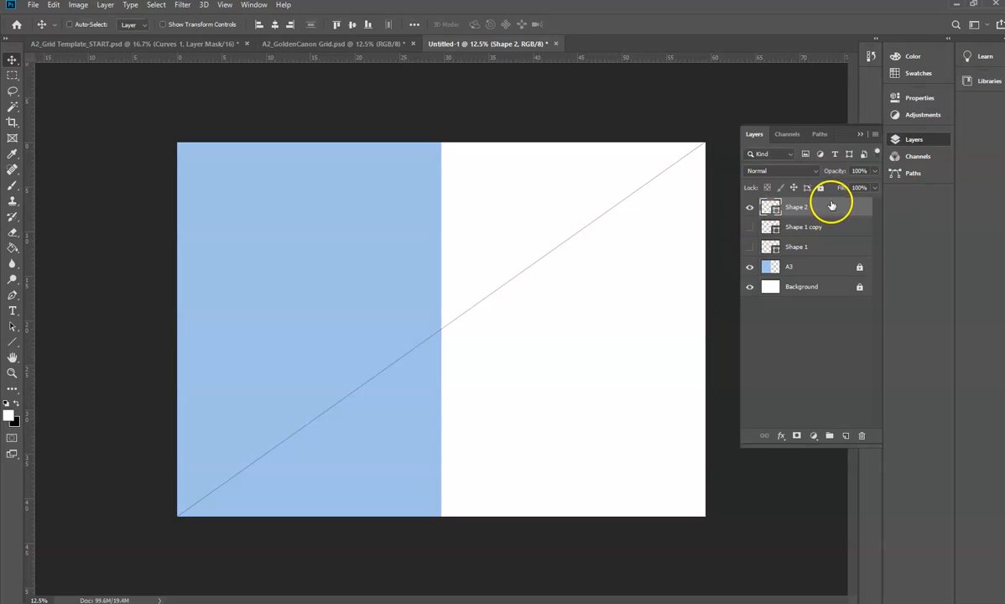
- Rotate the diagonal line on the Shape 2 layer by 0.03° with Free Transform
{"action": "key", "text": "ctrl+t"}
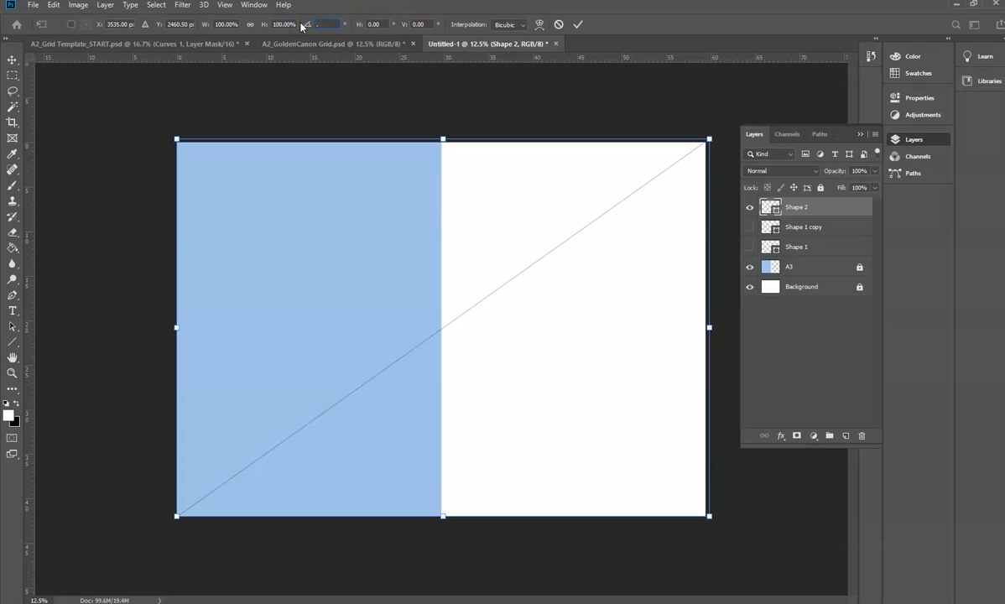
{"action": "type", "text": ".02"}
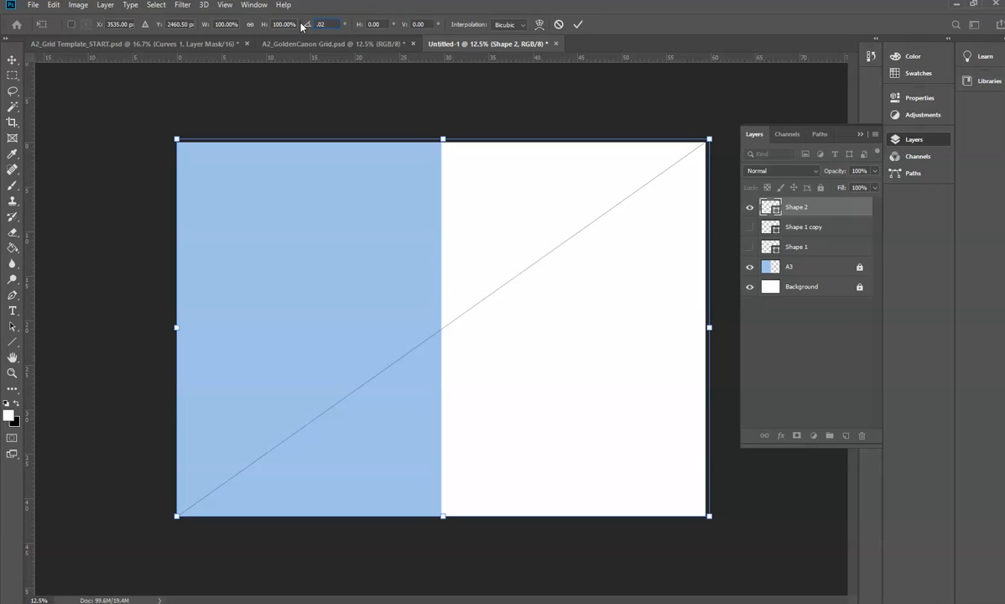
{"action": "type", "text": "3"}
{"action": "key", "text": "BackSpace"}
{"action": "type", "text": "25"}
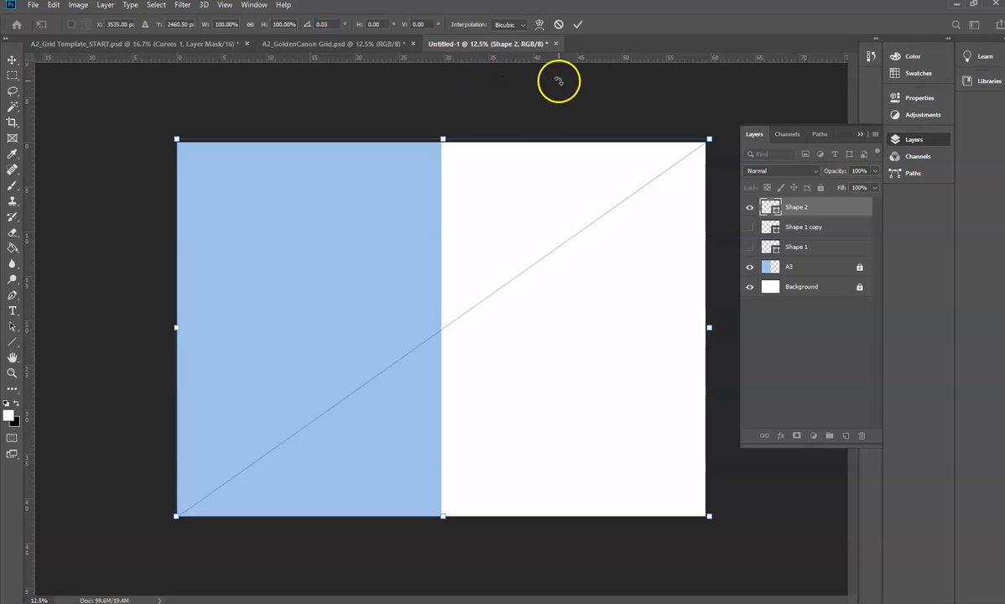
{"action": "key", "text": "Return"}
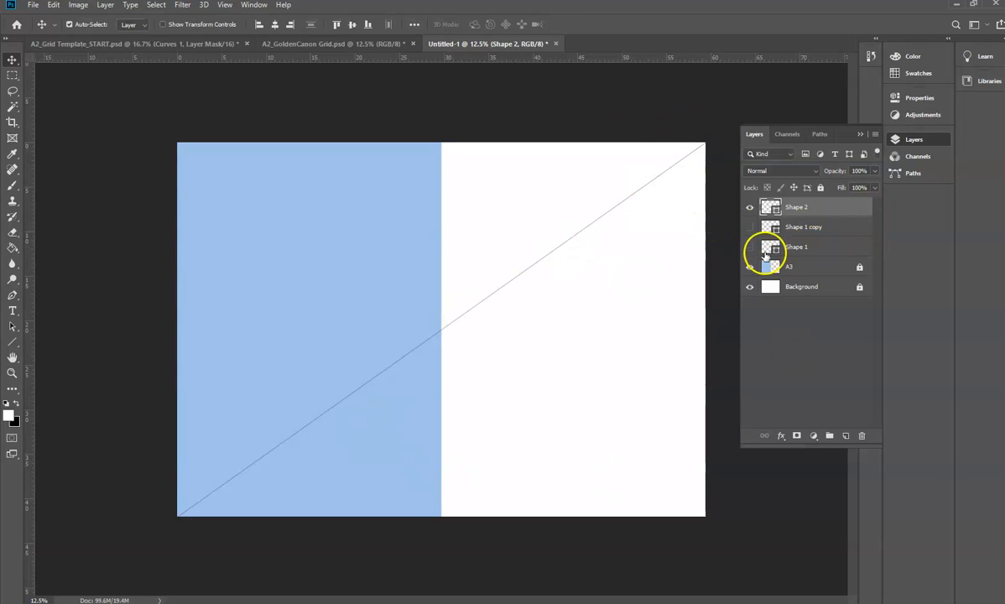
- Show the Shape 1 copy and Shape 1 layers with the centred lines again
{"action": "left_click", "coordinate": [749, 227]}
{"action": "left_click", "coordinate": [748, 248]}
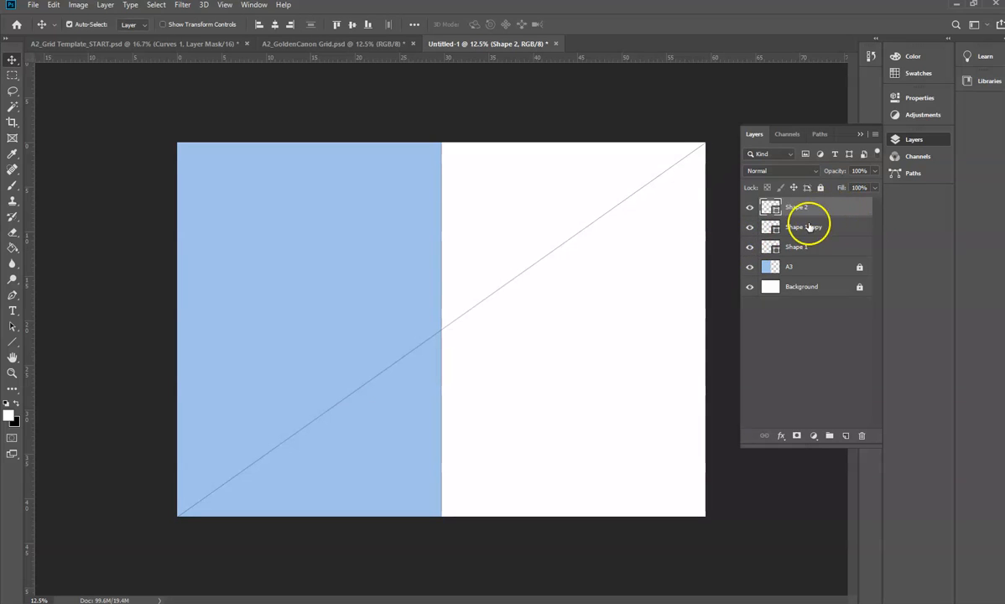
{"action": "key", "text": "ctrl+plus"}
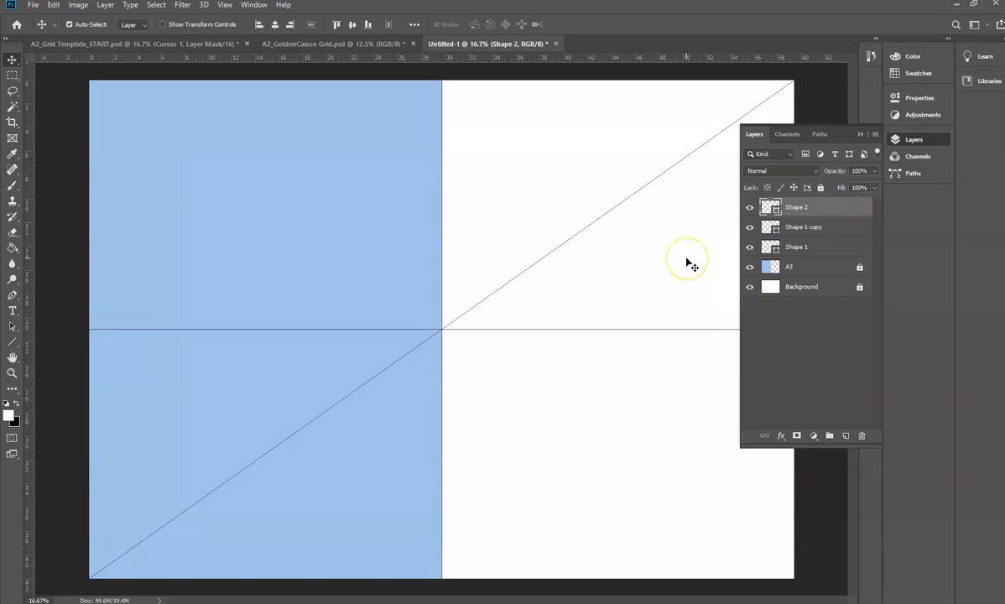
- Duplicate the Shape 2 diagonal and flip the copy horizontally to form the opposite diagonal
{"action": "left_click", "coordinate": [812, 209]}
{"action": "key", "text": "ctrl+j"}
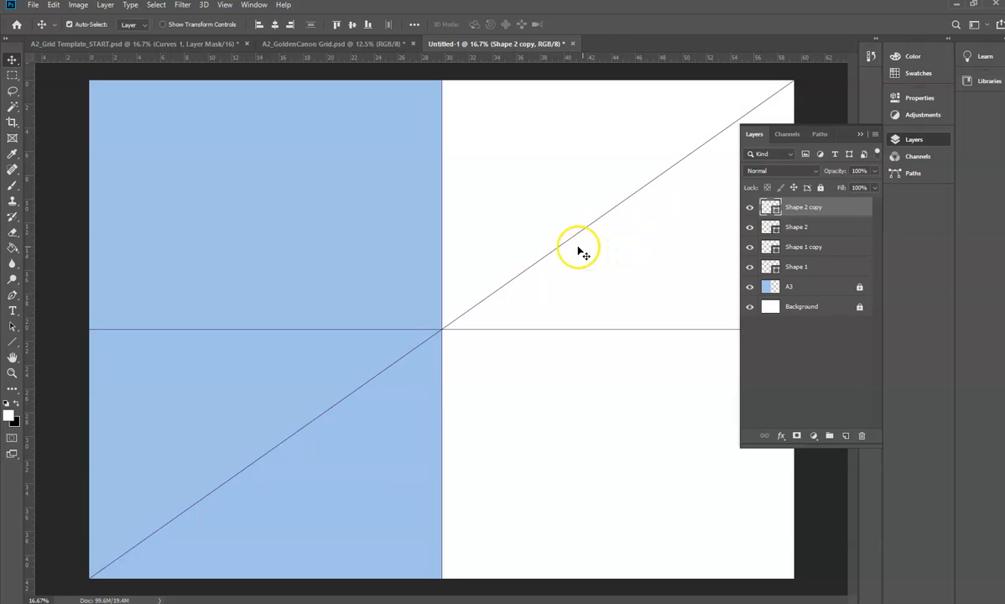
{"action": "key", "text": "ctrl+t"}
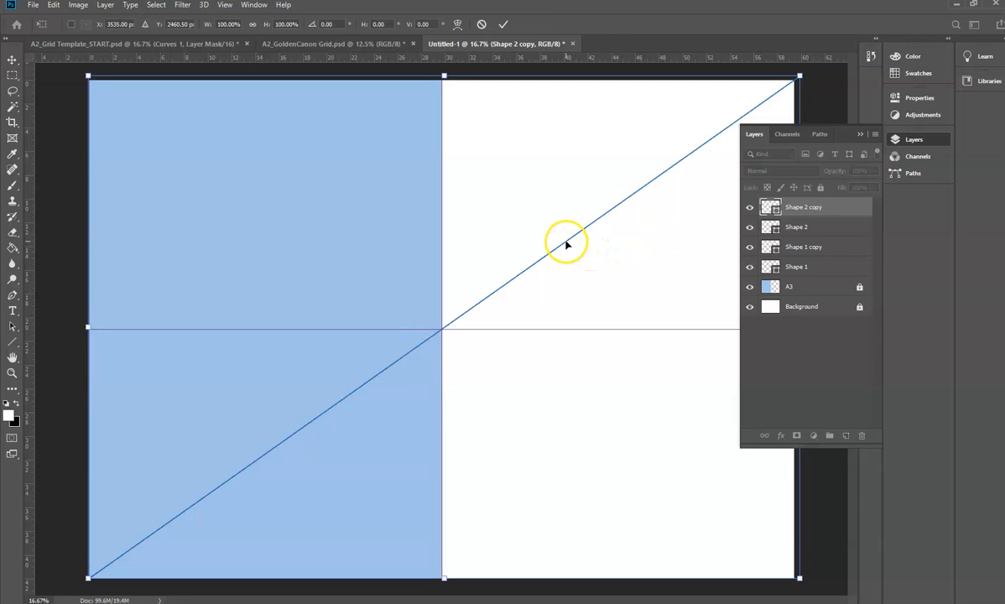
{"action": "right_click", "coordinate": [566, 244]}
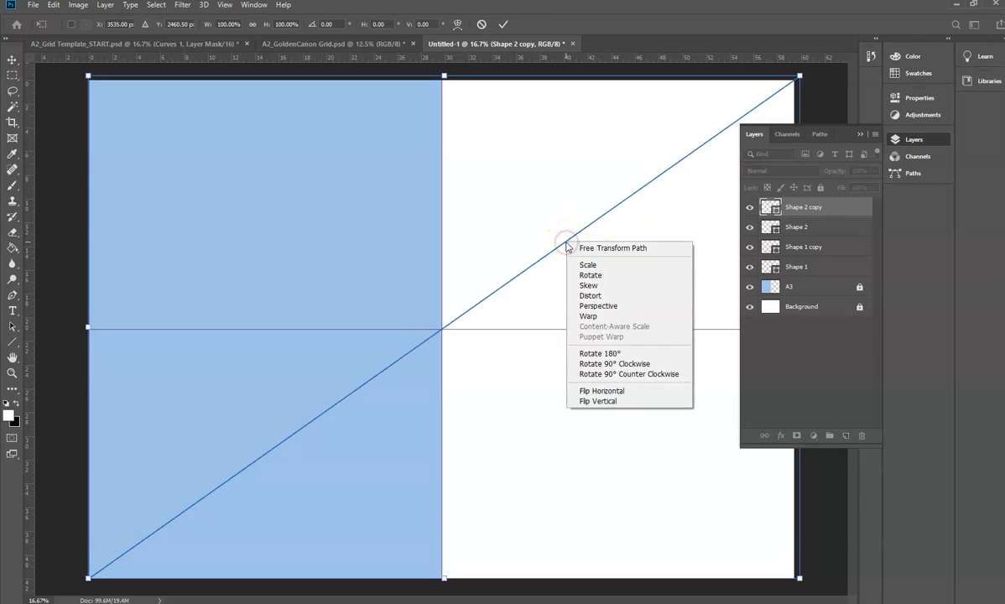
{"action": "left_click", "coordinate": [622, 392]}
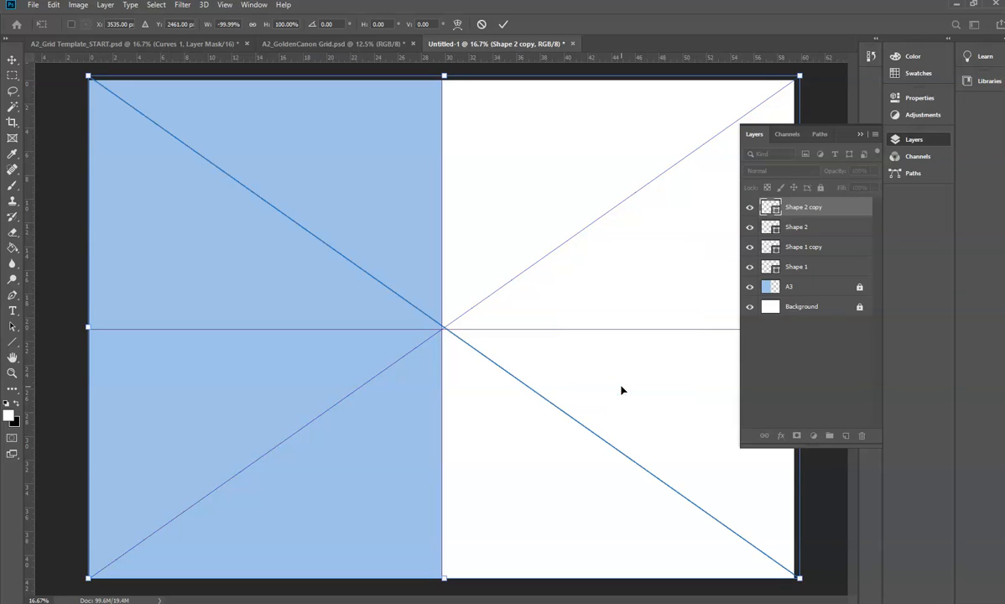
- Nudge the flipped diagonal straight down to a Y position of 2497 px, through the spread's centre, and apply the transform
{"action": "key", "text": "Down"}
{"action": "key", "text": "Down"}
{"action": "key", "text": "Down"}
{"action": "key", "text": "Down"}
{"action": "key", "text": "Down"}
{"action": "key", "text": "Down"}
{"action": "key", "text": "Down"}
{"action": "key", "text": "Down"}
{"action": "key", "text": "Down"}
{"action": "key", "text": "Down"}
{"action": "key", "text": "Down"}
{"action": "key", "text": "Down"}
{"action": "key", "text": "Down"}
{"action": "key", "text": "Down"}
{"action": "key", "text": "Down"}
{"action": "key", "text": "Down"}
{"action": "key", "text": "Down"}
{"action": "key", "text": "Down"}
{"action": "key", "text": "Down"}
{"action": "key", "text": "Down"}
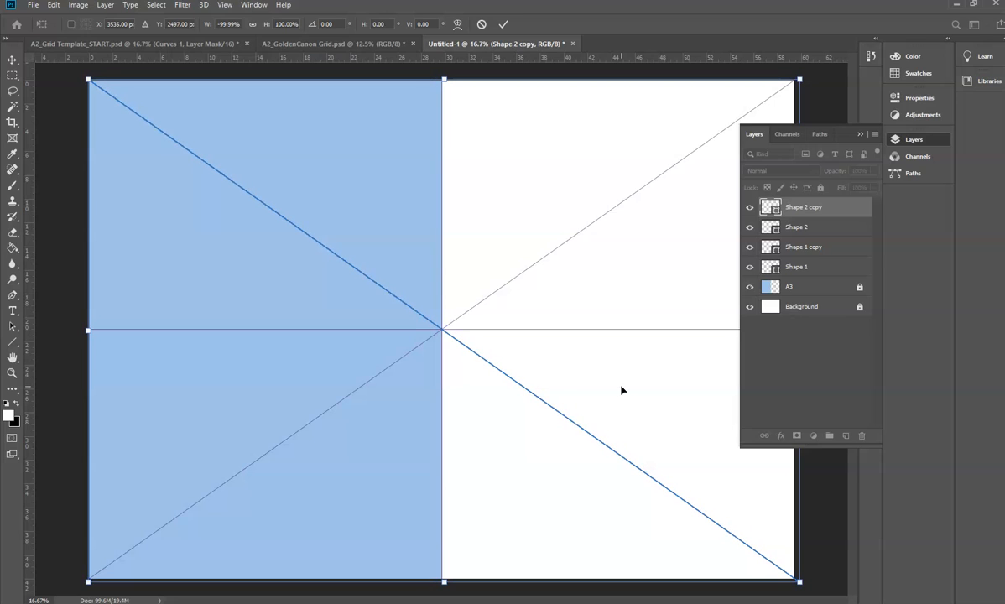
{"action": "key", "text": "Return"}
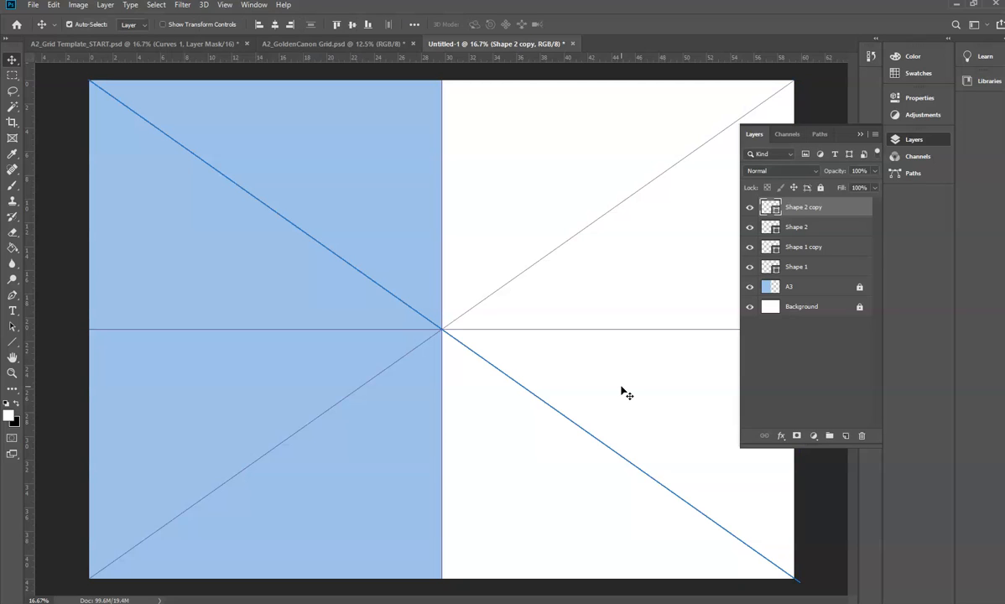
- Hide the A3 and Background layers and merge the four visible line layers into one with Merge Visible
{"action": "left_click", "coordinate": [749, 288]}
{"action": "left_click", "coordinate": [749, 310]}
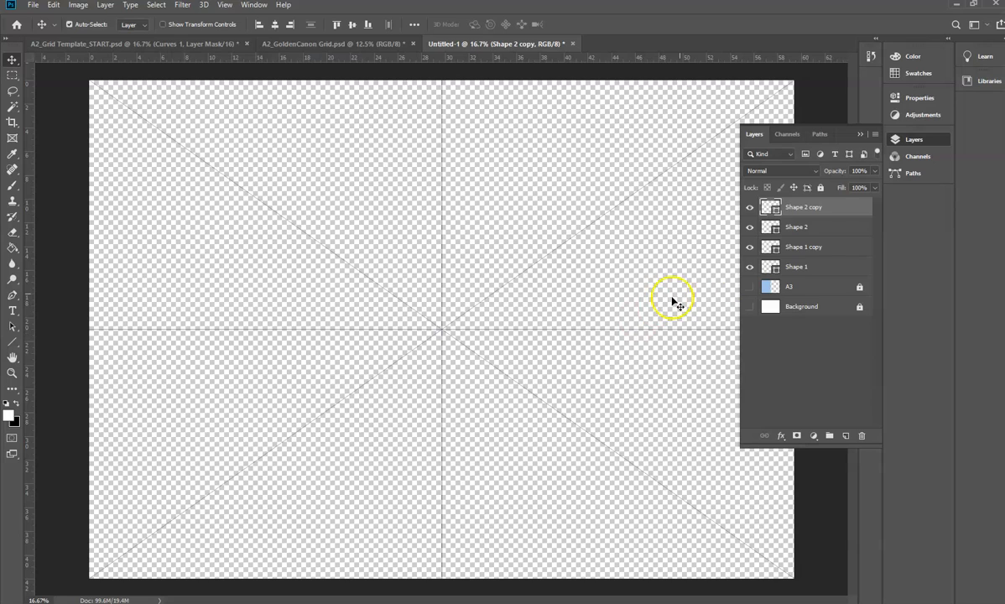
{"action": "left_click", "coordinate": [816, 226], "text": "shift"}
{"action": "left_click", "coordinate": [816, 247], "text": "shift"}
{"action": "left_click", "coordinate": [818, 266], "text": "shift"}
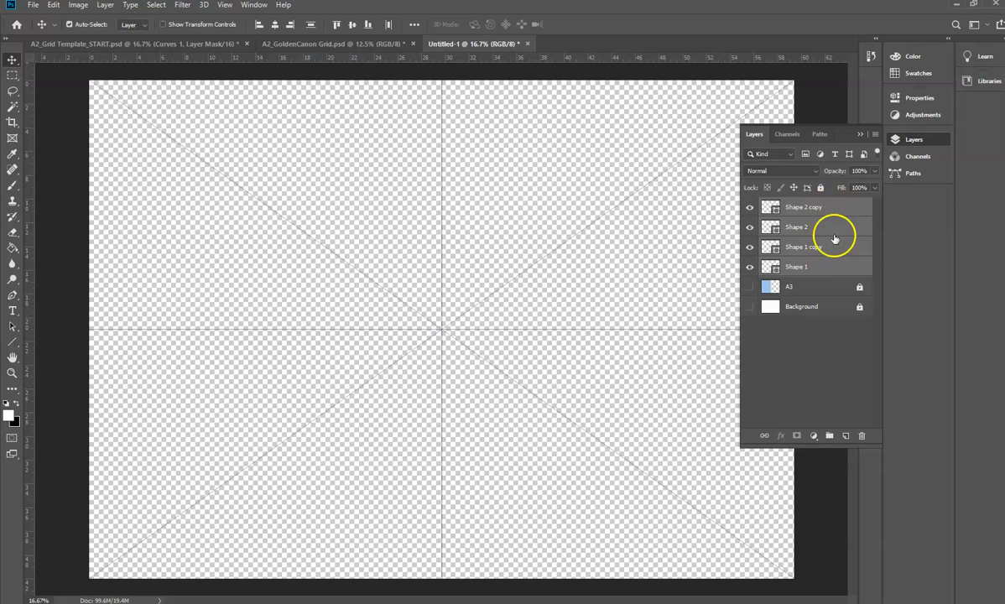
{"action": "left_click", "coordinate": [862, 134]}
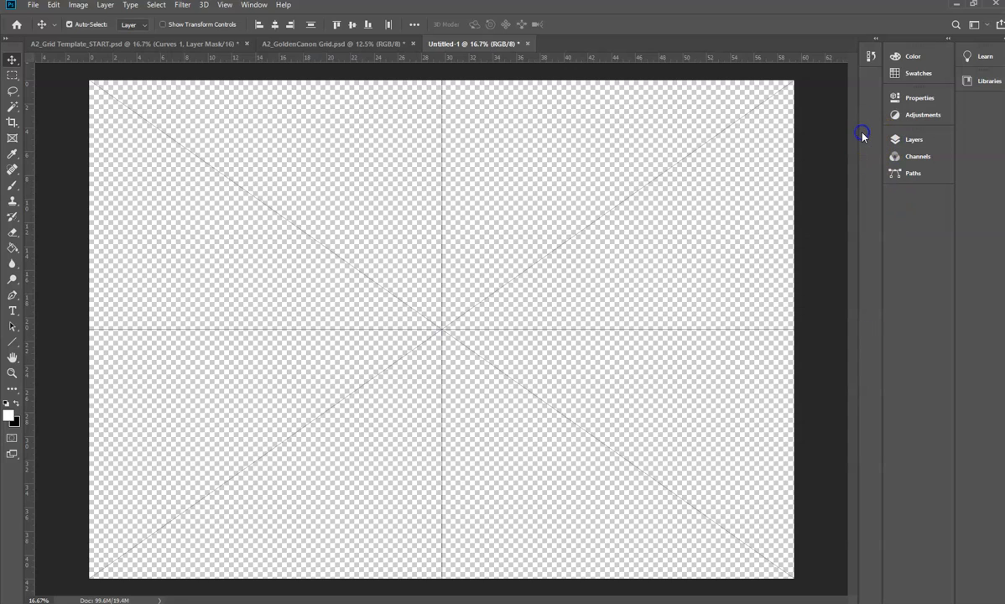
{"action": "left_click", "coordinate": [899, 143]}
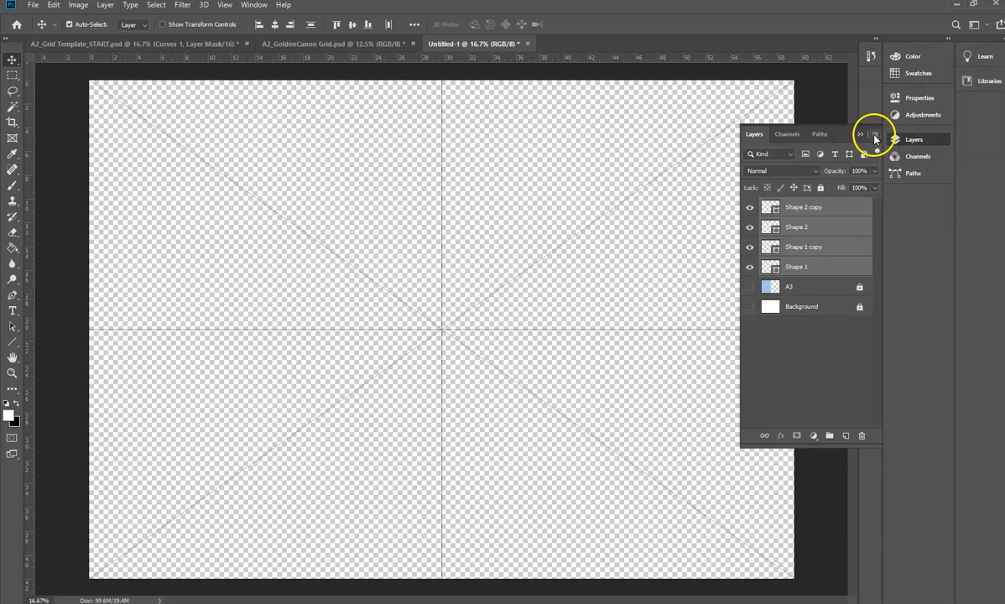
{"action": "left_click", "coordinate": [875, 136]}
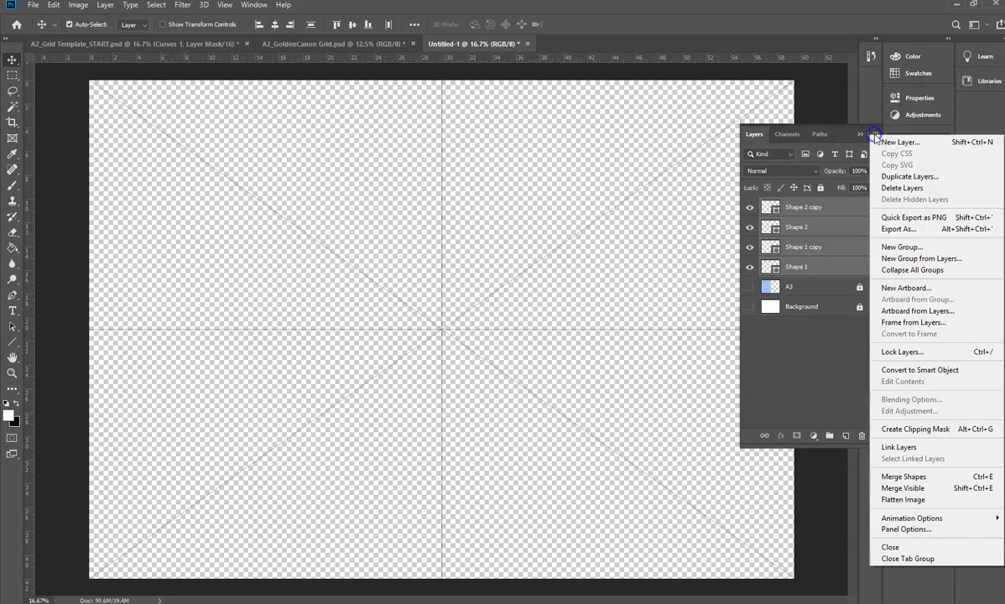
{"action": "left_click", "coordinate": [905, 490]}
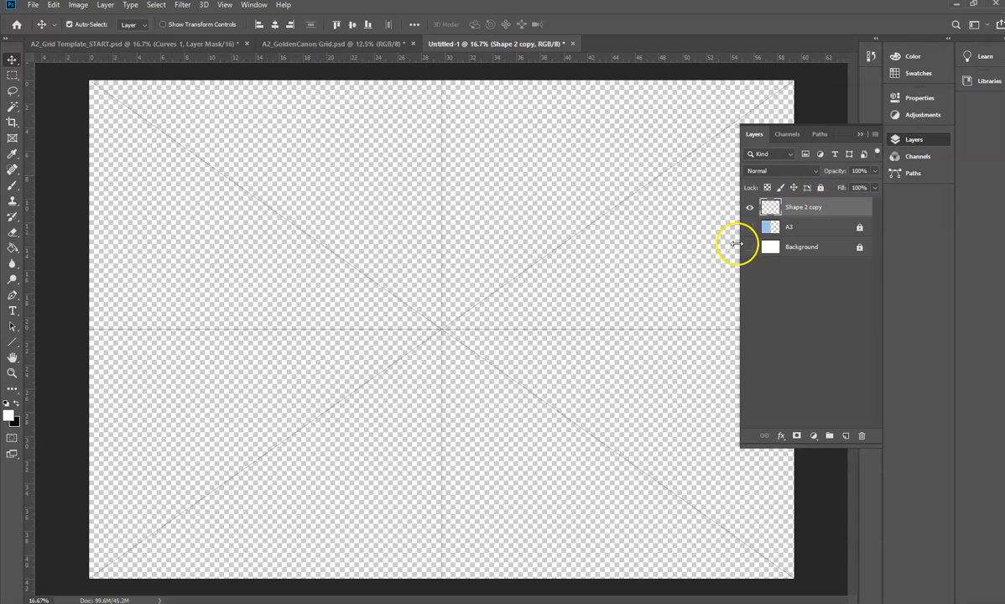
- Show the Background layer with A3 kept hidden, and rename the merged line layer VanDGraff_01
{"action": "left_click", "coordinate": [750, 226]}
{"action": "left_click", "coordinate": [750, 247]}
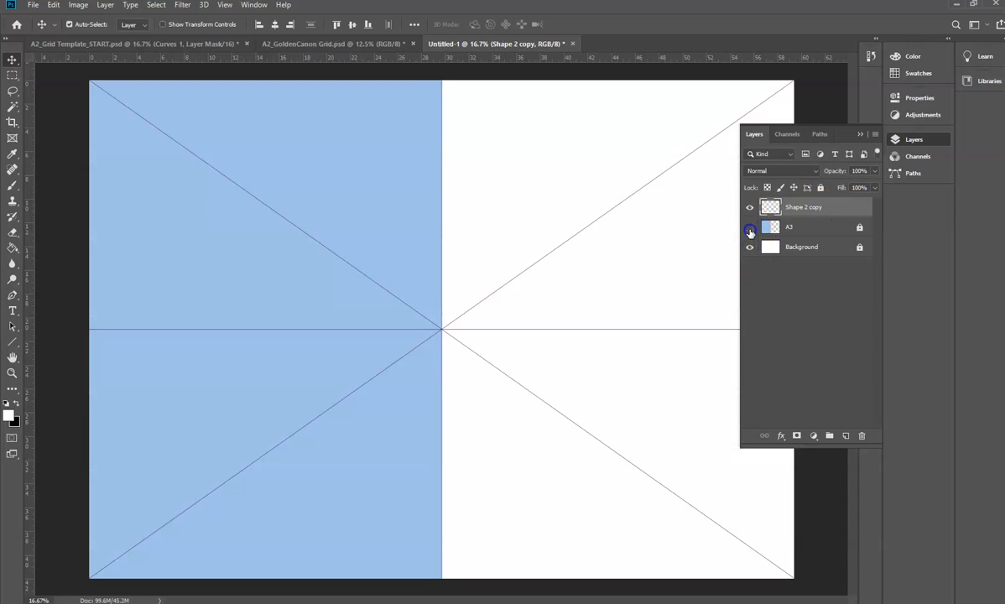
{"action": "left_click", "coordinate": [750, 228]}
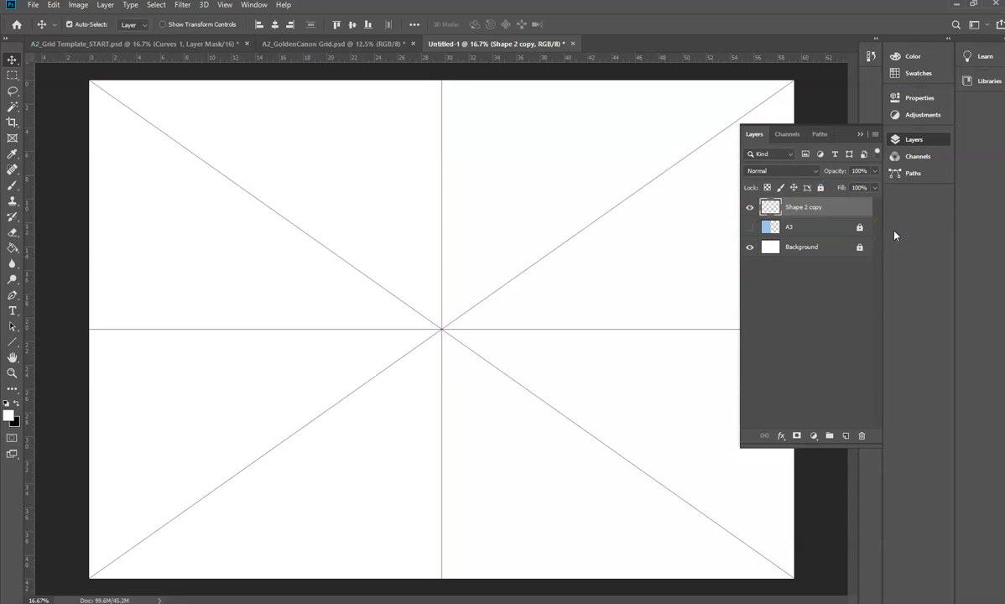
{"action": "double_click", "coordinate": [804, 207]}
{"action": "key", "text": "Return"}
- Duplicate the VanDGraff_01 layer and squeeze the copy to 50% width at full height so it fills the spread's left page
{"action": "left_click", "coordinate": [816, 208]}
{"action": "key", "text": "ctrl+j"}
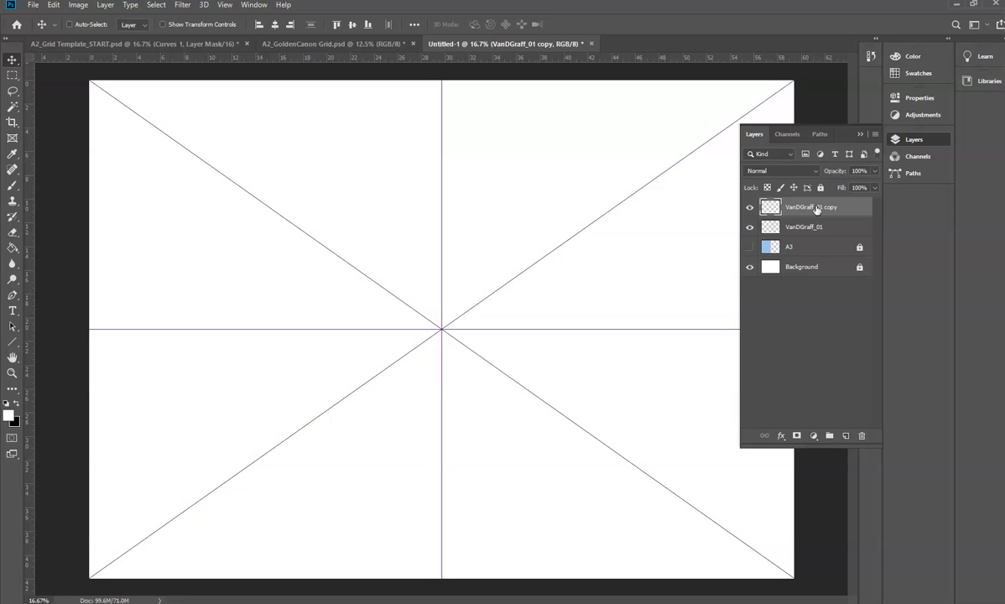
{"action": "key", "text": "ctrl+t"}
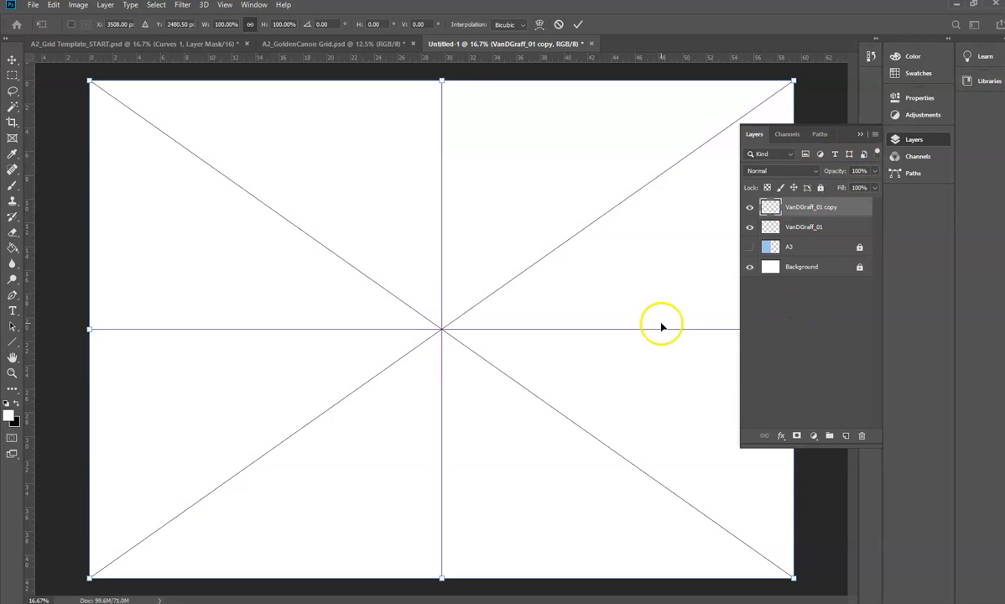
{"action": "left_click", "coordinate": [860, 134]}
{"action": "left_click_drag", "start_coordinate": [795, 329], "coordinate": [442, 350]}
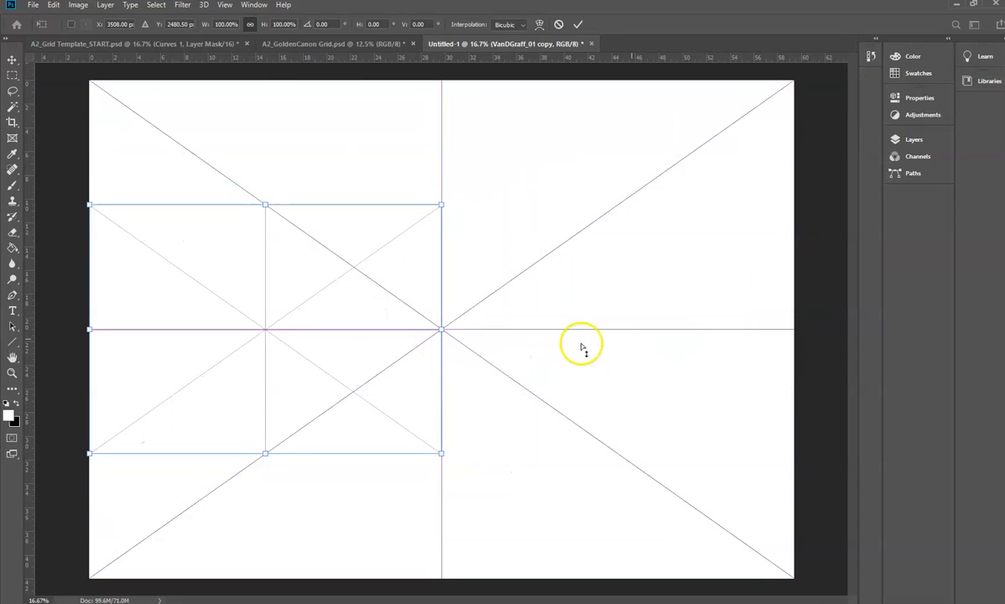
{"action": "key", "text": "ctrl+z"}
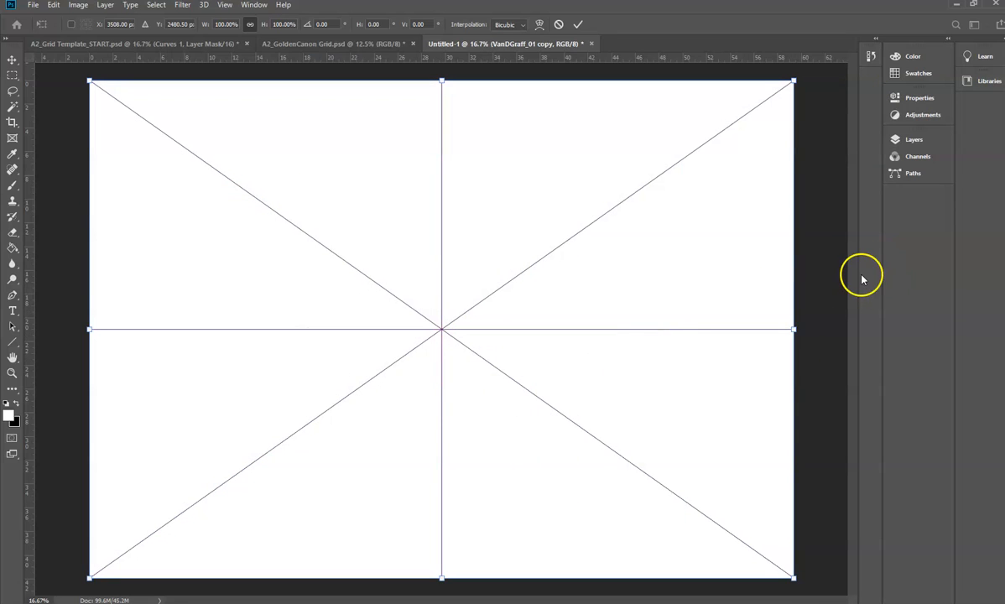
{"action": "left_click_drag", "start_coordinate": [793, 330], "coordinate": [441, 363]}
{"action": "left_click", "coordinate": [918, 379]}
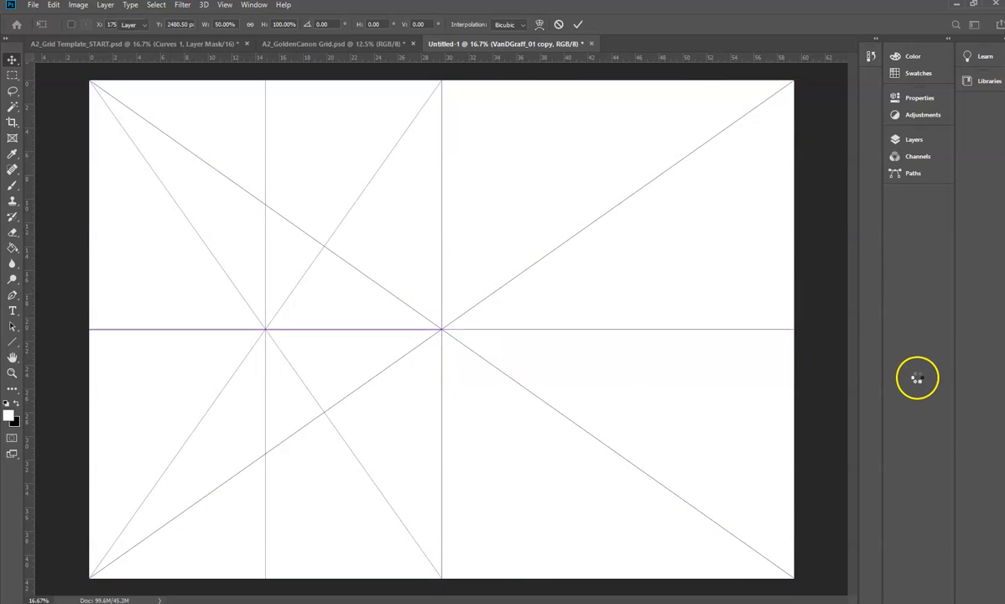
- Duplicate the half-width VanDGraff_01 copy layer and hide the layer it was duplicated from
{"action": "left_click", "coordinate": [914, 139]}
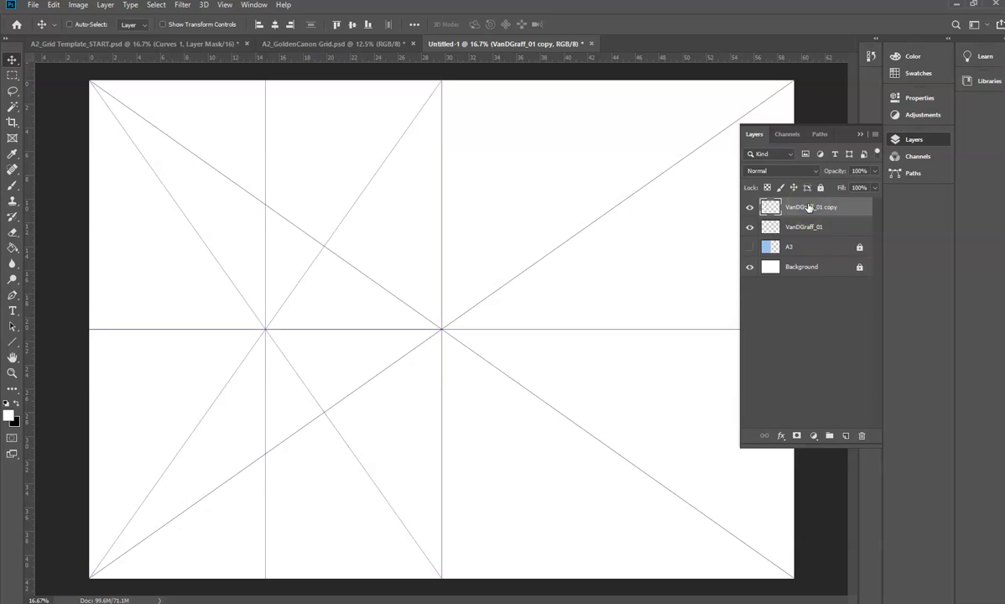
{"action": "key", "text": "ctrl+j"}
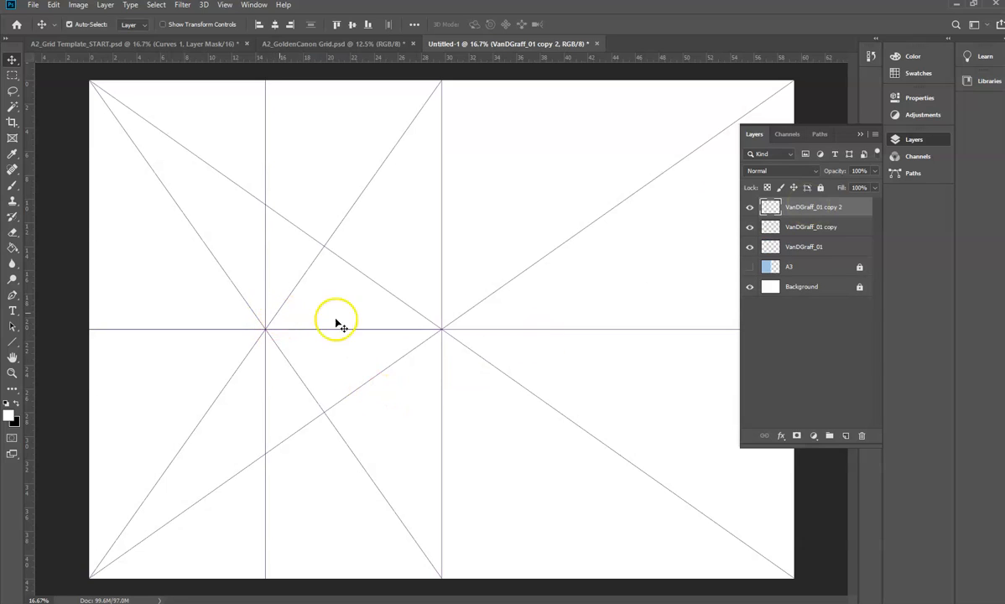
{"action": "left_click", "coordinate": [750, 230]}
{"action": "left_click_drag", "start_coordinate": [327, 242], "coordinate": [360, 231]}
{"action": "double_click", "coordinate": [837, 208]}
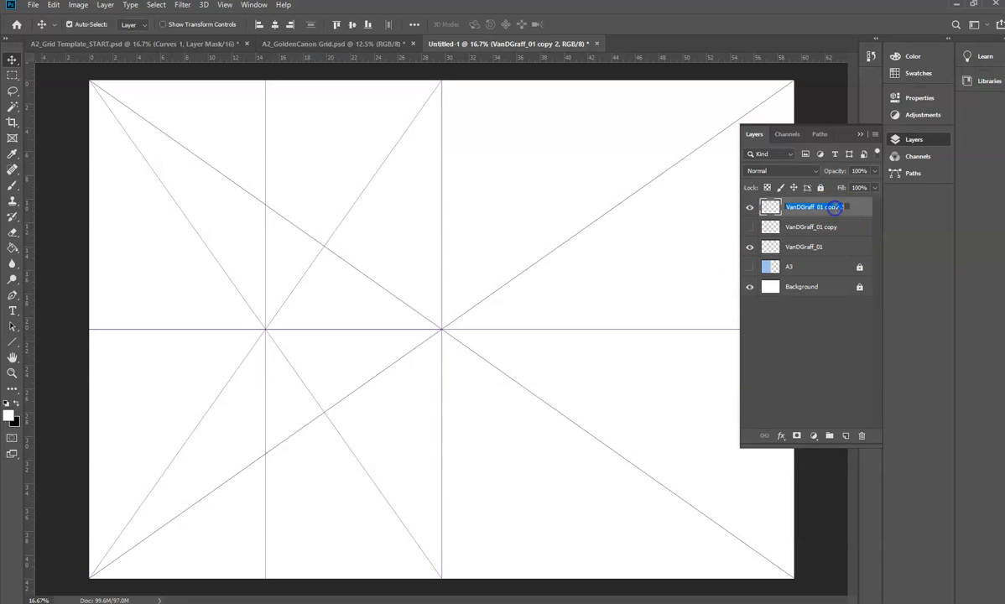
{"action": "left_click", "coordinate": [829, 271]}
{"action": "left_click", "coordinate": [777, 208]}
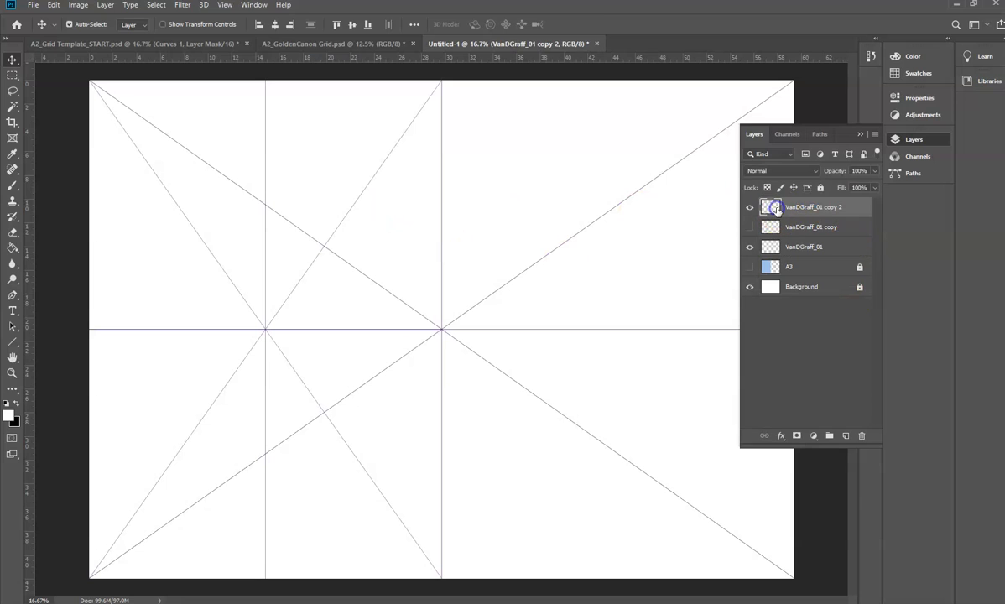
{"action": "double_click", "coordinate": [777, 208]}
{"action": "left_click", "coordinate": [683, 132]}
- Nudge the new half-width line copy straight across from the spread's left page towards the right page, keeping its vertical position
{"action": "double_click", "coordinate": [772, 208]}
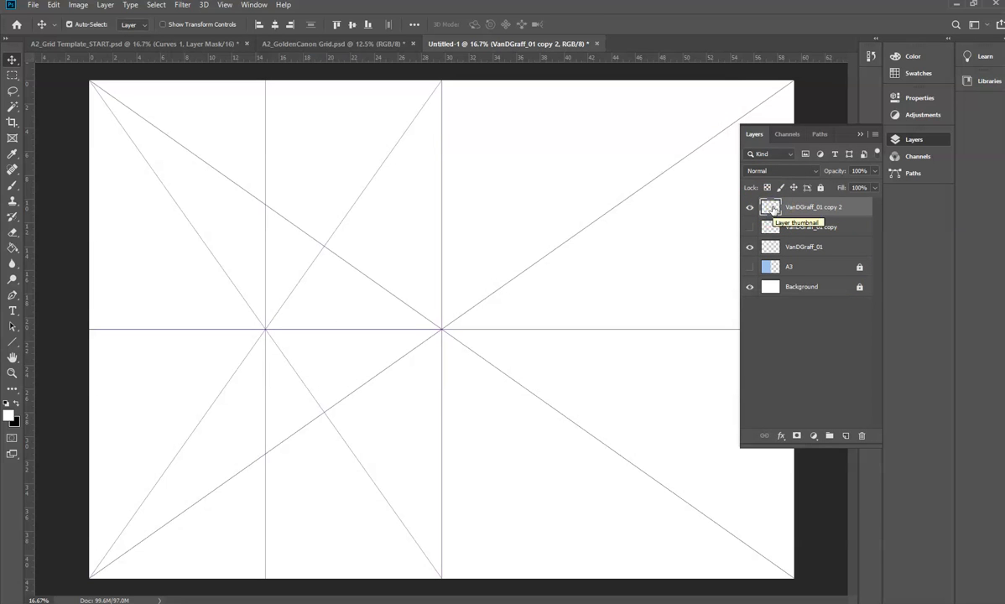
{"action": "key", "text": "shift+Right"}
{"action": "key", "text": "shift+Right"}
{"action": "key", "text": "shift+Right"}
{"action": "key", "text": "shift+Right"}
{"action": "key", "text": "shift+Right"}
{"action": "key", "text": "shift+Right"}
{"action": "key", "text": "shift+Right"}
{"action": "key", "text": "shift+Right"}
{"action": "key", "text": "shift+Right"}
{"action": "key", "text": "shift+Right"}
{"action": "key", "text": "shift+Right"}
{"action": "key", "text": "shift+Right"}
{"action": "key", "text": "shift+Right"}
{"action": "key", "text": "shift+Right"}
{"action": "key", "text": "shift+Right"}
{"action": "key", "text": "shift+Right"}
{"action": "key", "text": "shift+Right"}
{"action": "key", "text": "shift+Right"}
{"action": "key", "text": "shift+Right"}
{"action": "key", "text": "shift+Right"}
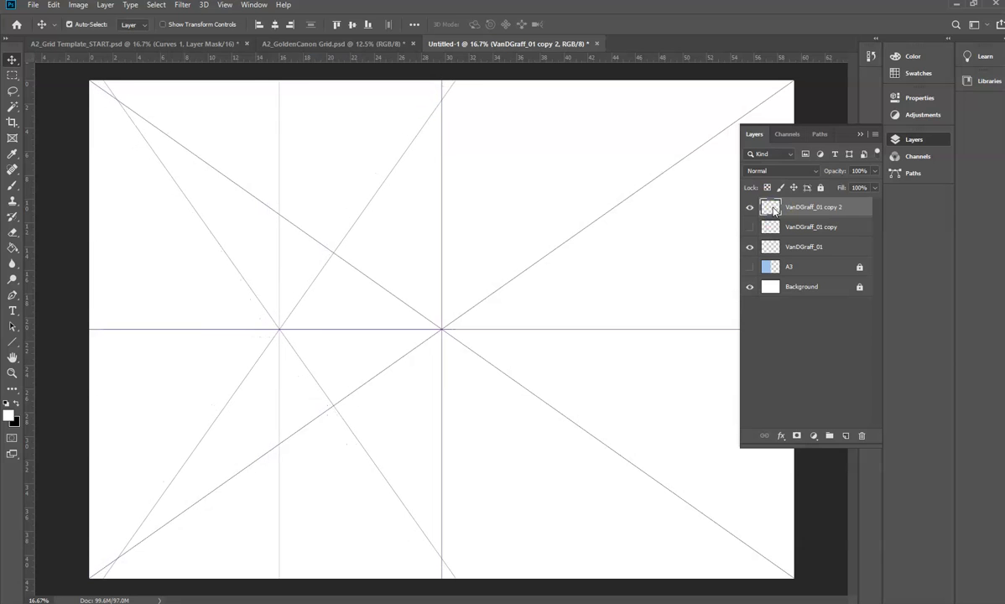
{"action": "key", "text": "shift+Right"}
{"action": "key", "text": "shift+Right"}
{"action": "key", "text": "shift+Right"}
{"action": "key", "text": "shift+Right"}
{"action": "key", "text": "shift+Right"}
{"action": "key", "text": "shift+Right"}
{"action": "key", "text": "shift+Right"}
{"action": "key", "text": "shift+Right"}
{"action": "key", "text": "shift+Right"}
{"action": "key", "text": "shift+Right"}
{"action": "key", "text": "shift+Right"}
{"action": "key", "text": "shift+Right"}
{"action": "key", "text": "shift+Right"}
{"action": "key", "text": "shift+Right"}
{"action": "key", "text": "shift+Right"}
{"action": "key", "text": "shift+Right"}
{"action": "key", "text": "shift+Right"}
{"action": "key", "text": "shift+Right"}
{"action": "key", "text": "shift+Right"}
{"action": "key", "text": "shift+Right"}
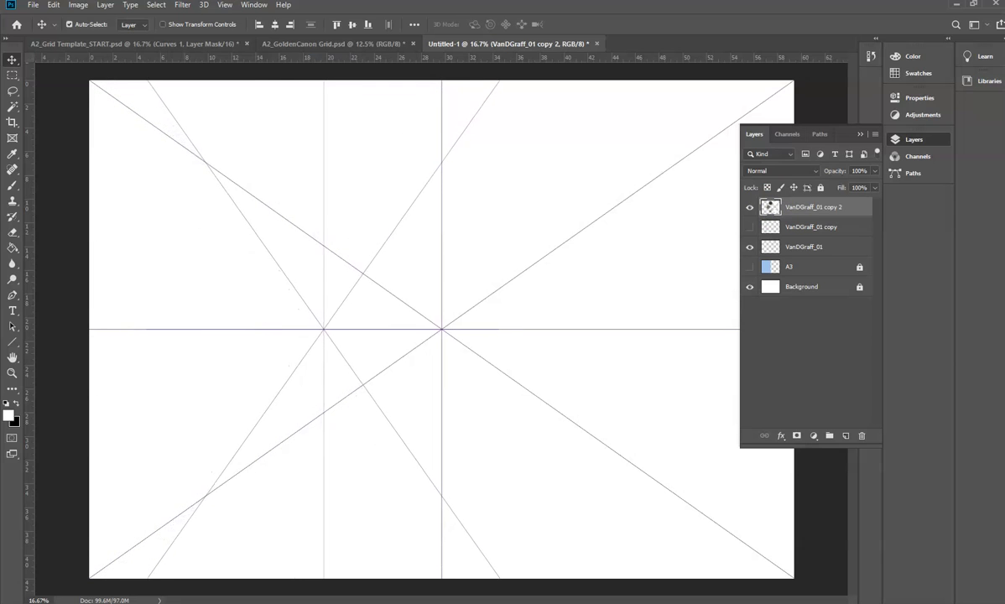
{"action": "key", "text": "shift+Right"}
{"action": "key", "text": "shift+Right"}
{"action": "key", "text": "shift+Right"}
{"action": "key", "text": "shift+Right"}
{"action": "key", "text": "shift+Right"}
{"action": "key", "text": "shift+Right"}
{"action": "key", "text": "shift+Right"}
{"action": "key", "text": "shift+Right"}
{"action": "key", "text": "shift+Right"}
{"action": "key", "text": "shift+Right"}
{"action": "key", "text": "shift+Right"}
{"action": "key", "text": "shift+Right"}
{"action": "key", "text": "shift+Right"}
{"action": "key", "text": "shift+Right"}
{"action": "key", "text": "shift+Right"}
{"action": "key", "text": "shift+Right"}
{"action": "key", "text": "shift+Right"}
{"action": "key", "text": "shift+Right"}
{"action": "key", "text": "shift+Right"}
{"action": "key", "text": "shift+Right"}
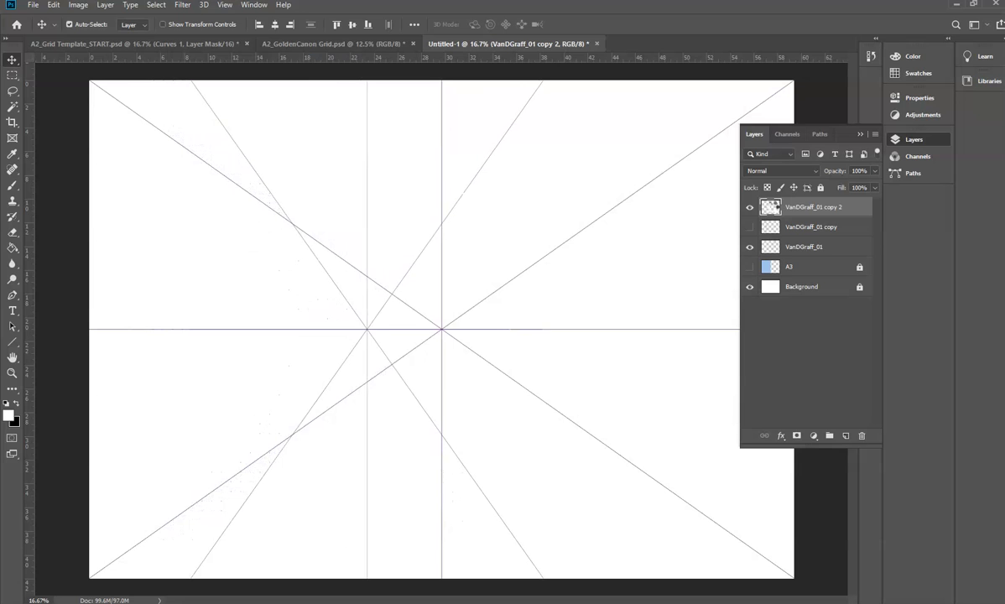
{"action": "key", "text": "shift+Right"}
{"action": "key", "text": "shift+Right"}
{"action": "key", "text": "shift+Right"}
{"action": "key", "text": "shift+Right"}
{"action": "key", "text": "shift+Right"}
{"action": "key", "text": "shift+Right"}
{"action": "key", "text": "shift+Right"}
{"action": "key", "text": "shift+Right"}
{"action": "key", "text": "shift+Right"}
{"action": "key", "text": "shift+Right"}
{"action": "key", "text": "shift+Right"}
{"action": "key", "text": "shift+Right"}
{"action": "key", "text": "shift+Right"}
{"action": "key", "text": "shift+Right"}
{"action": "key", "text": "shift+Right"}
{"action": "key", "text": "shift+Right"}
{"action": "key", "text": "shift+Right"}
{"action": "key", "text": "shift+Right"}
{"action": "key", "text": "shift+Right"}
{"action": "key", "text": "shift+Right"}
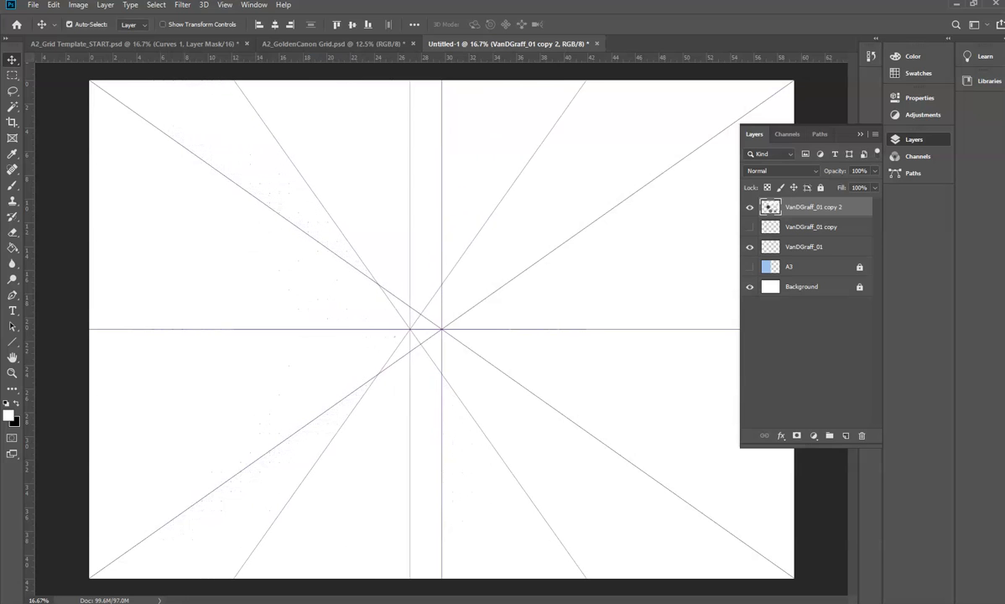
{"action": "key", "text": "shift+Right"}
{"action": "key", "text": "shift+Right"}
{"action": "key", "text": "shift+Right"}
{"action": "key", "text": "shift+Right"}
{"action": "key", "text": "shift+Right"}
{"action": "key", "text": "shift+Right"}
{"action": "key", "text": "shift+Right"}
{"action": "key", "text": "shift+Right"}
{"action": "key", "text": "shift+Right"}
{"action": "key", "text": "shift+Right"}
{"action": "key", "text": "shift+Right"}
{"action": "key", "text": "shift+Right"}
{"action": "key", "text": "shift+Right"}
{"action": "key", "text": "shift+Right"}
{"action": "key", "text": "shift+Right"}
{"action": "key", "text": "shift+Right"}
{"action": "key", "text": "shift+Right"}
{"action": "key", "text": "shift+Right"}
{"action": "key", "text": "shift+Right"}
{"action": "key", "text": "shift+Right"}
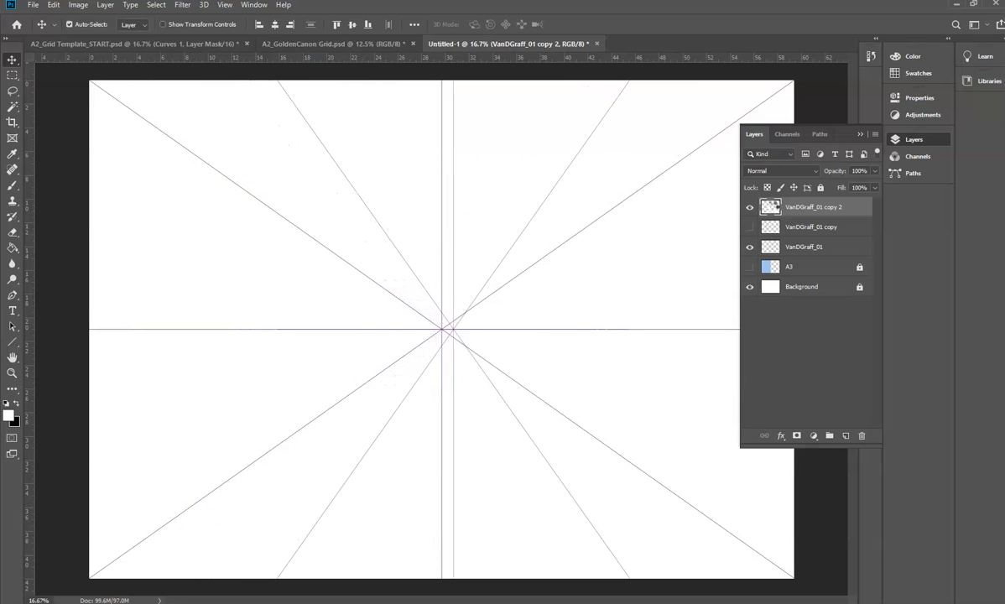
{"action": "key", "text": "shift+Right"}
{"action": "key", "text": "shift+Right"}
{"action": "key", "text": "shift+Right"}
{"action": "key", "text": "shift+Right"}
{"action": "key", "text": "shift+Right"}
{"action": "key", "text": "shift+Right"}
{"action": "key", "text": "shift+Right"}
{"action": "key", "text": "shift+Right"}
{"action": "key", "text": "shift+Right"}
{"action": "key", "text": "shift+Right"}
{"action": "key", "text": "shift+Right"}
{"action": "key", "text": "shift+Right"}
{"action": "key", "text": "shift+Right"}
{"action": "key", "text": "shift+Right"}
{"action": "key", "text": "shift+Right"}
{"action": "key", "text": "shift+Right"}
{"action": "key", "text": "shift+Right"}
{"action": "key", "text": "shift+Right"}
{"action": "key", "text": "shift+Right"}
{"action": "key", "text": "shift+Right"}
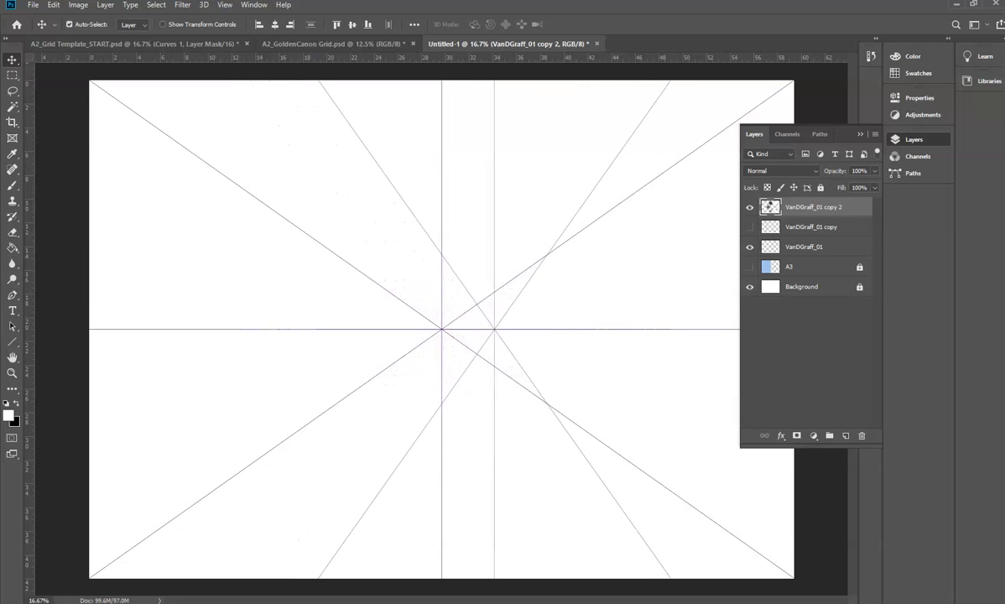
{"action": "key", "text": "shift+Right"}
{"action": "key", "text": "shift+Right"}
{"action": "key", "text": "shift+Right"}
{"action": "key", "text": "shift+Right"}
{"action": "key", "text": "shift+Right"}
{"action": "key", "text": "shift+Right"}
{"action": "key", "text": "shift+Right"}
{"action": "key", "text": "shift+Right"}
{"action": "key", "text": "shift+Right"}
{"action": "key", "text": "shift+Right"}
{"action": "key", "text": "shift+Right"}
{"action": "key", "text": "shift+Right"}
{"action": "key", "text": "shift+Right"}
{"action": "key", "text": "shift+Right"}
{"action": "key", "text": "shift+Right"}
{"action": "key", "text": "shift+Right"}
{"action": "key", "text": "shift+Right"}
{"action": "key", "text": "shift+Right"}
{"action": "key", "text": "shift+Right"}
{"action": "key", "text": "shift+Right"}
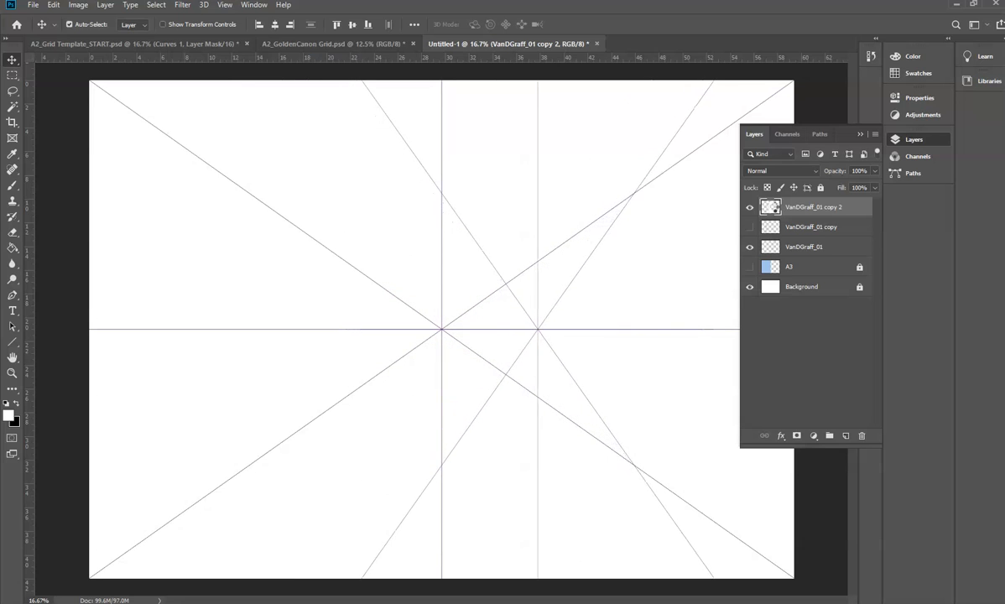
- Nudge the VanDGraff_01 copy 2 lines straight across until they fill the spread's right page, and show the VanDGraff_01 copy layer
{"action": "key", "text": "shift+Right"}
{"action": "key", "text": "shift+Right"}
{"action": "key", "text": "shift+Right"}
{"action": "key", "text": "shift+Right"}
{"action": "key", "text": "shift+Right"}
{"action": "key", "text": "shift+Right"}
{"action": "key", "text": "shift+Right"}
{"action": "key", "text": "shift+Right"}
{"action": "key", "text": "shift+Right"}
{"action": "key", "text": "shift+Right"}
{"action": "key", "text": "shift+Right"}
{"action": "key", "text": "shift+Right"}
{"action": "key", "text": "shift+Right"}
{"action": "key", "text": "shift+Right"}
{"action": "key", "text": "shift+Right"}
{"action": "key", "text": "shift+Right"}
{"action": "key", "text": "shift+Right"}
{"action": "key", "text": "shift+Right"}
{"action": "key", "text": "shift+Right"}
{"action": "key", "text": "shift+Right"}
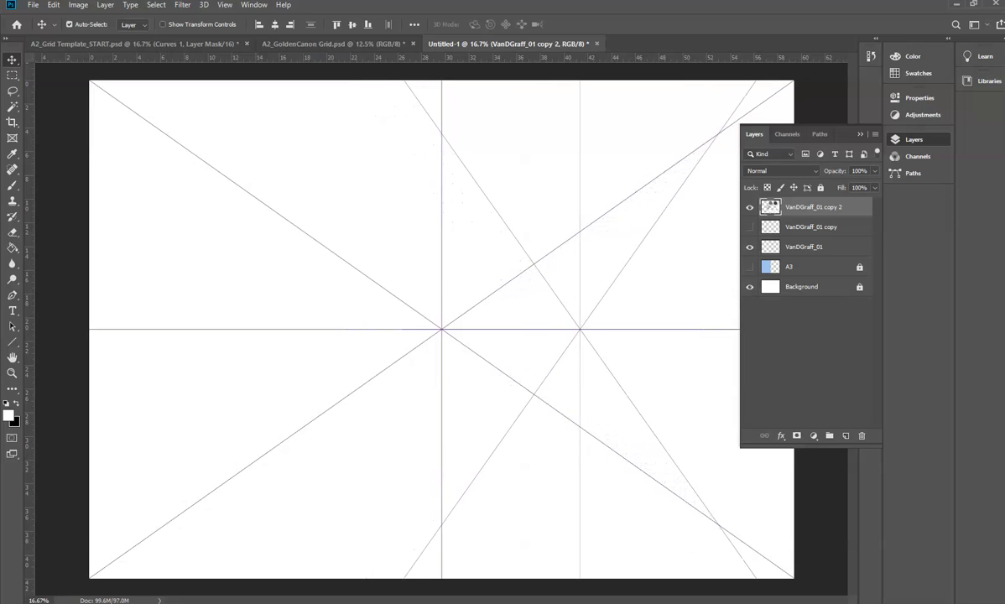
{"action": "key", "text": "shift+Right"}
{"action": "key", "text": "shift+Right"}
{"action": "key", "text": "shift+Right"}
{"action": "key", "text": "shift+Right"}
{"action": "key", "text": "shift+Right"}
{"action": "key", "text": "shift+Right"}
{"action": "key", "text": "shift+Right"}
{"action": "key", "text": "shift+Right"}
{"action": "key", "text": "shift+Right"}
{"action": "key", "text": "shift+Right"}
{"action": "key", "text": "shift+Right"}
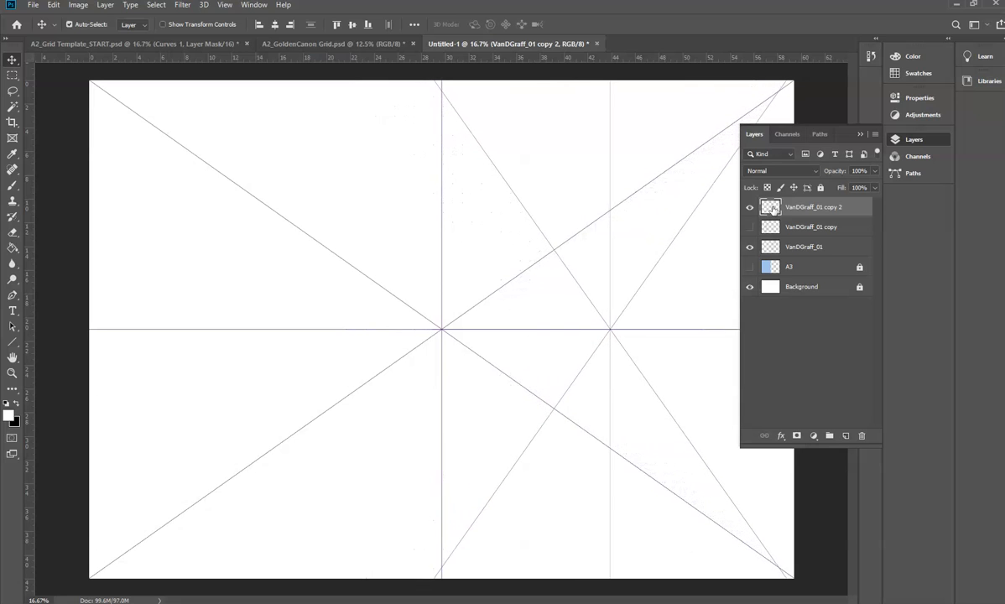
{"action": "key", "text": "shift+Right"}
{"action": "key", "text": "shift+Right"}
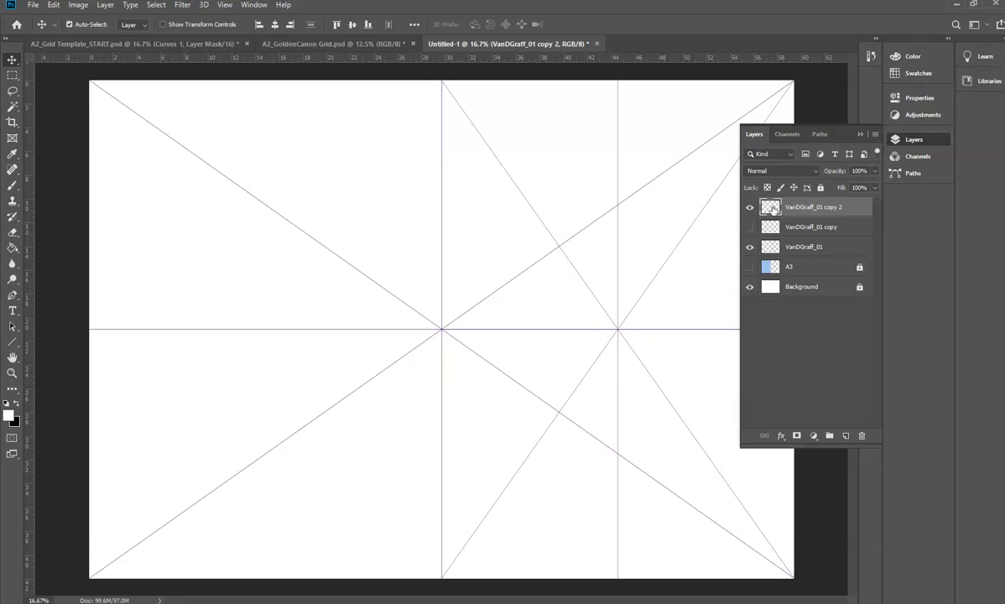
{"action": "left_click", "coordinate": [749, 226]}
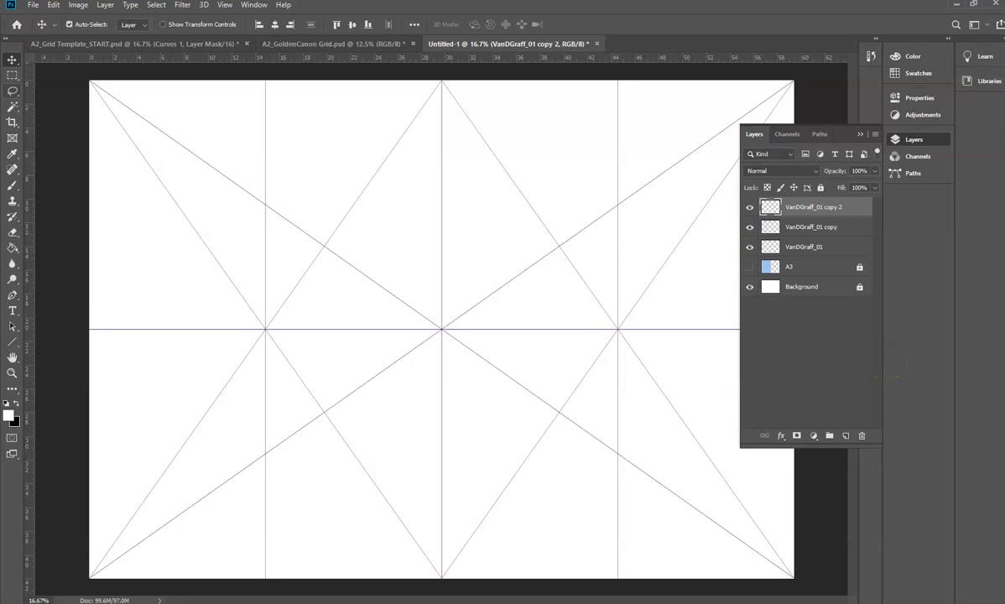
- Save the document in the Graphics folder as a Photoshop file named A2_VandeGraaf_Grid
{"action": "left_click", "coordinate": [33, 4]}
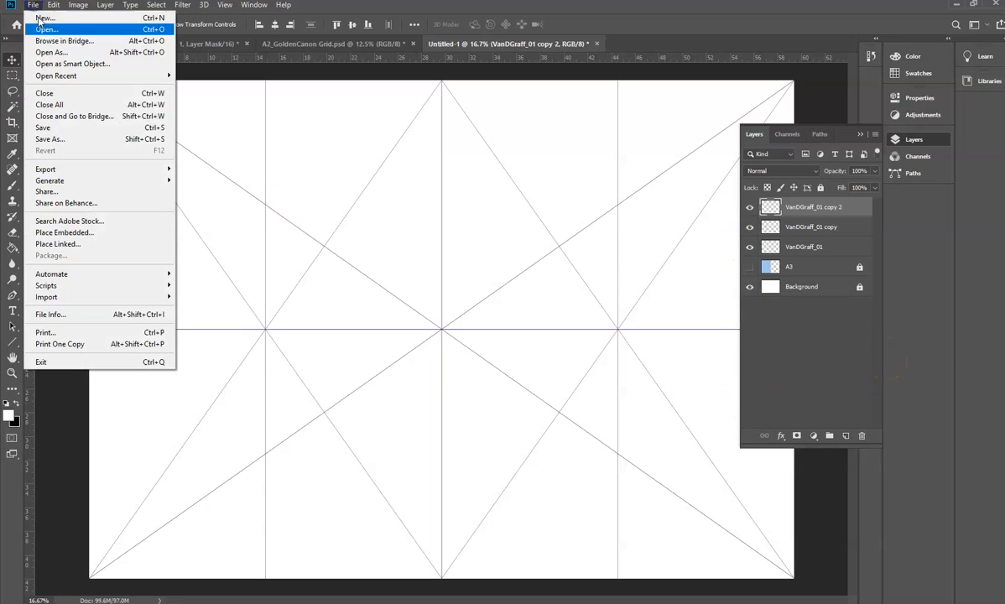
{"action": "left_click", "coordinate": [53, 136]}
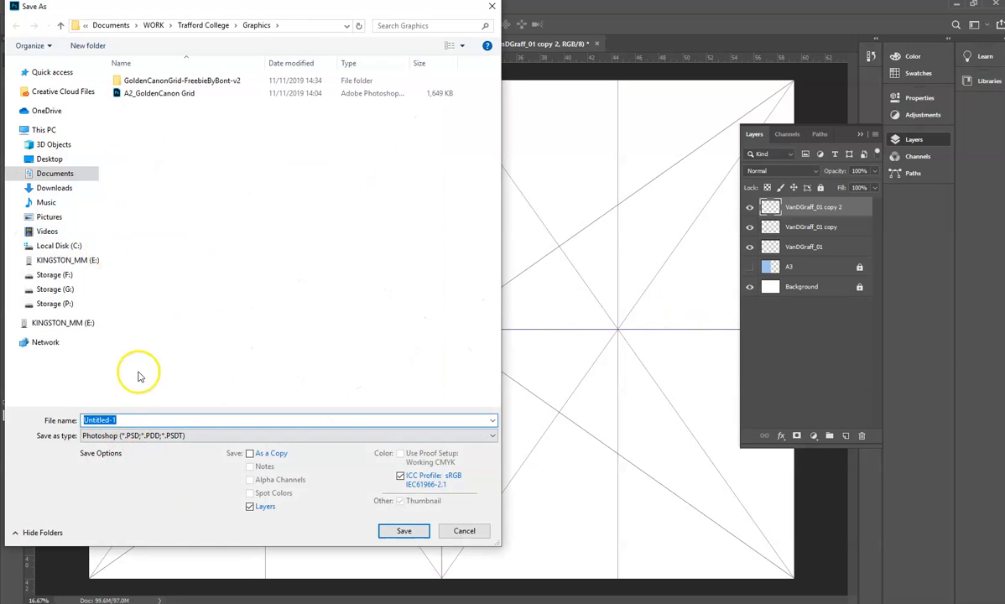
{"action": "left_click", "coordinate": [158, 93]}
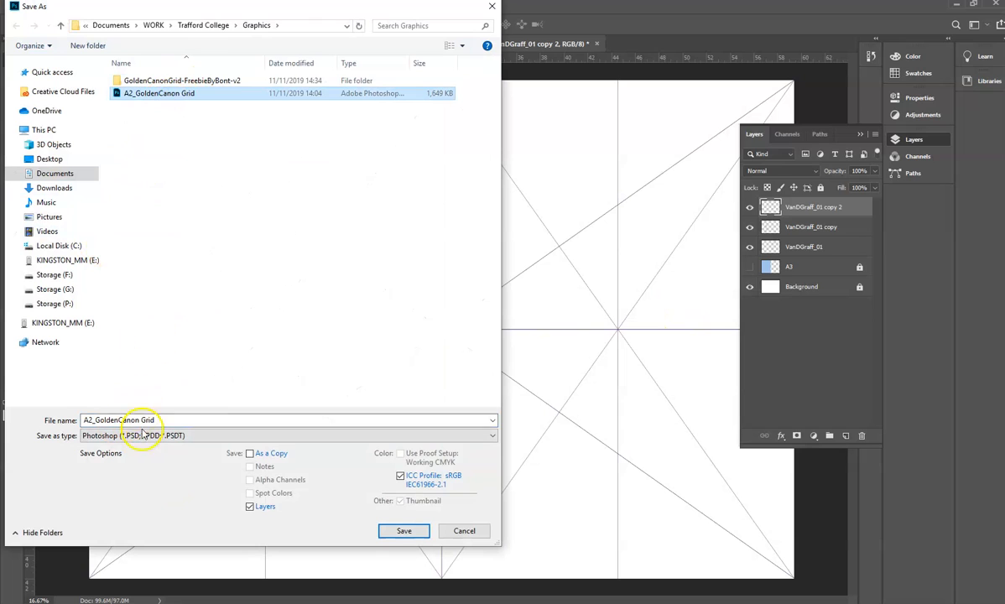
{"action": "left_click_drag", "start_coordinate": [94, 421], "coordinate": [193, 432]}
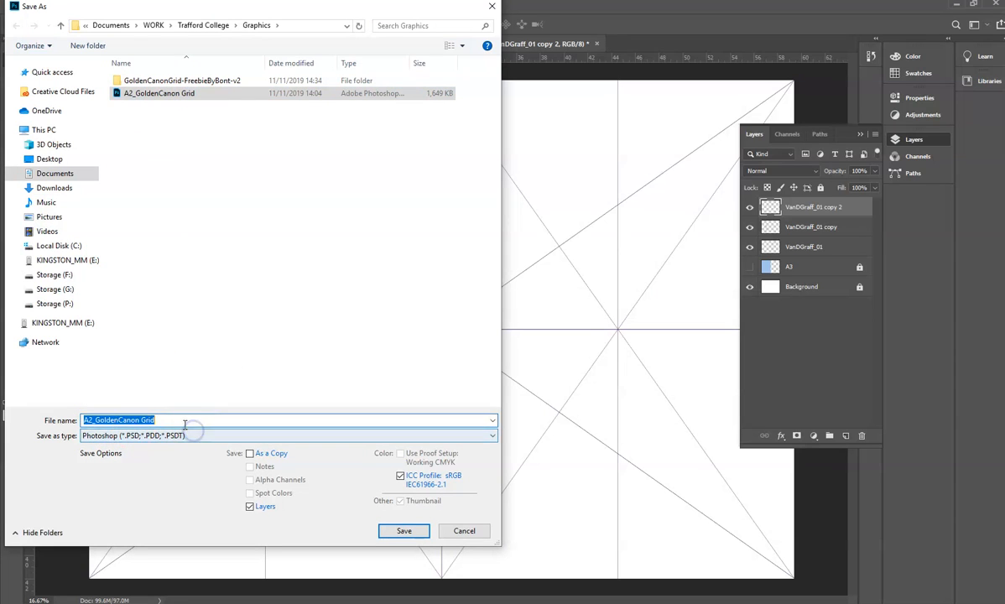
{"action": "left_click", "coordinate": [182, 421]}
{"action": "left_click_drag", "start_coordinate": [96, 420], "coordinate": [193, 433]}
{"action": "type", "text": "VandeGraaf_"}
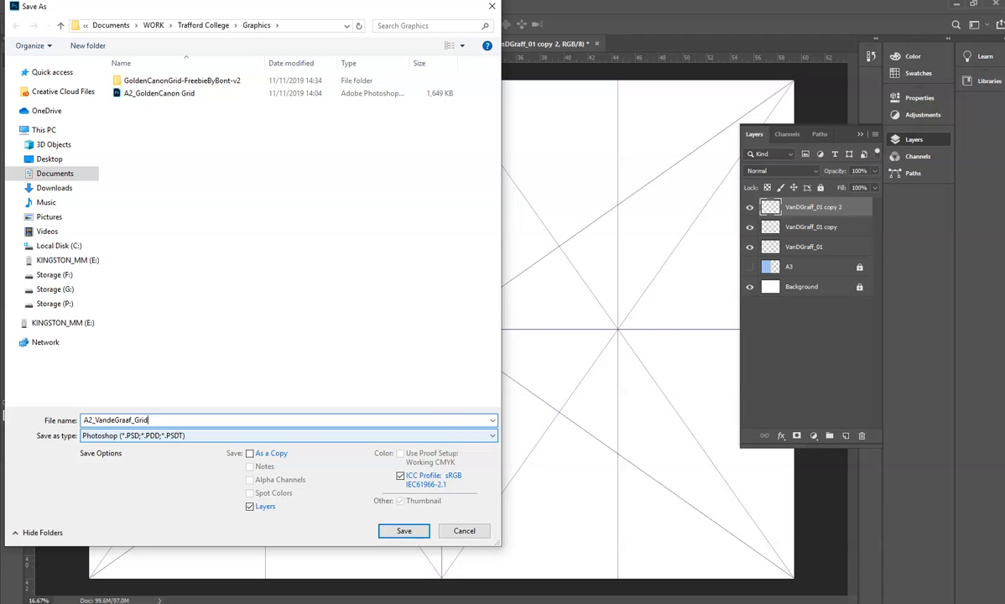
{"action": "key", "text": "Return"}
{"action": "key", "text": "Return"}
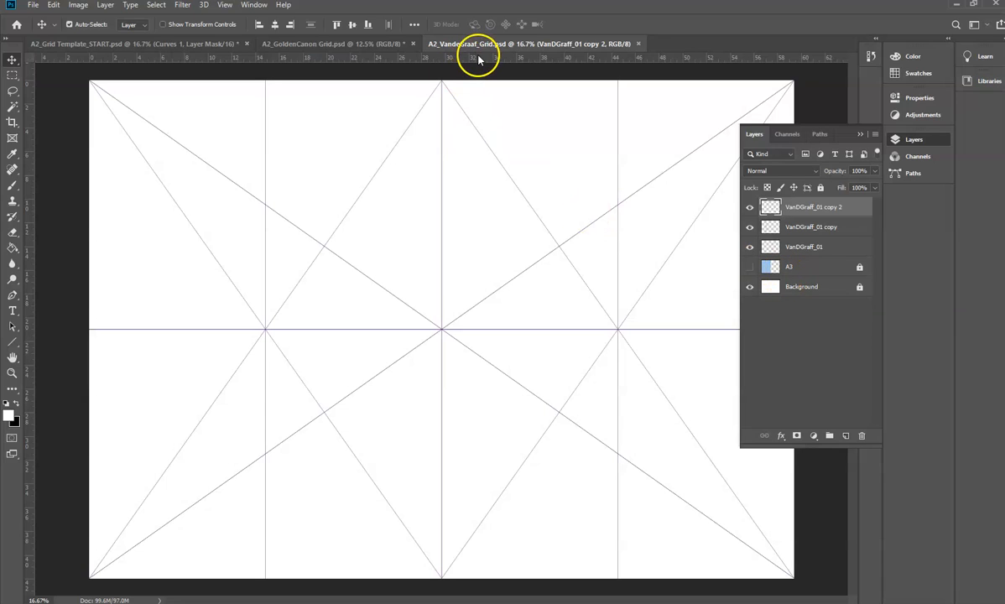
- Place two horizontal and two vertical guides through the four points where the spread diagonals cross the half-page diagonals
{"action": "left_click_drag", "start_coordinate": [489, 57], "coordinate": [518, 248]}
{"action": "left_click_drag", "start_coordinate": [460, 57], "coordinate": [464, 412]}
{"action": "left_click_drag", "start_coordinate": [464, 412], "coordinate": [463, 413]}
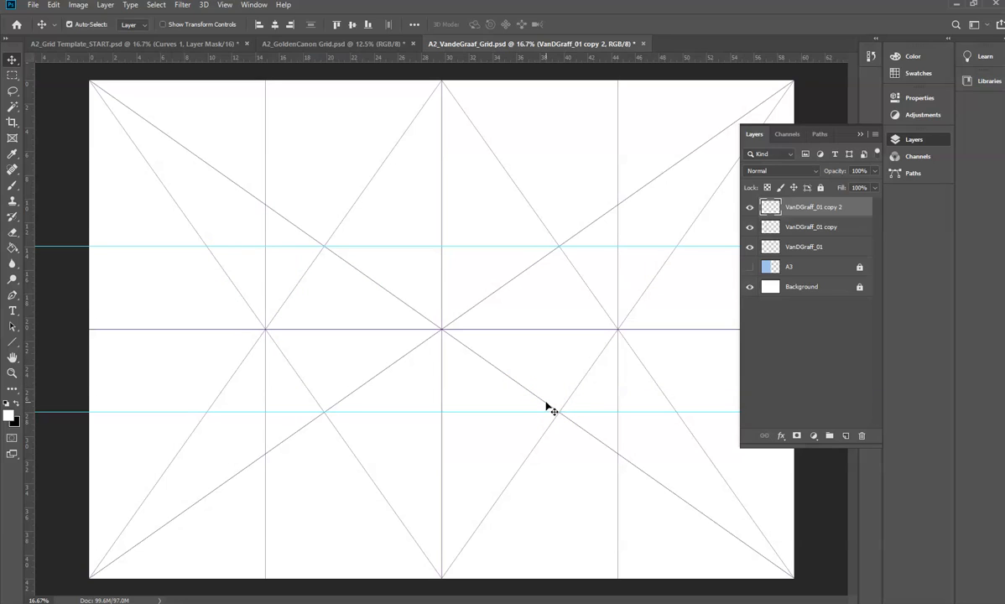
{"action": "left_click_drag", "start_coordinate": [30, 321], "coordinate": [325, 365]}
{"action": "left_click_drag", "start_coordinate": [29, 336], "coordinate": [560, 398]}
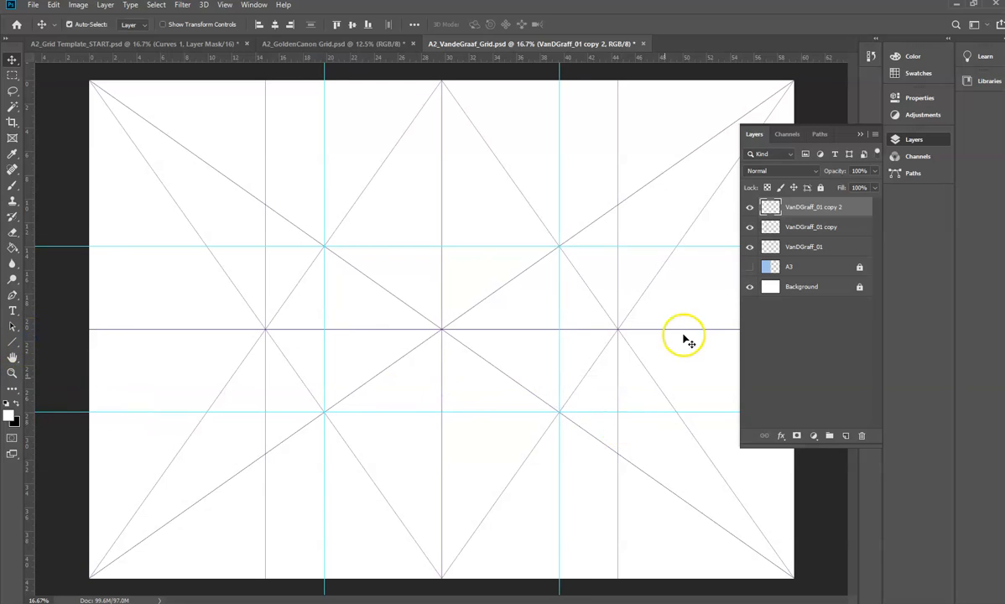
- Draw two crossing 3 px lines, each from a vertical guide at the page's top edge to the upper diagonal crossing on the opposite page
{"action": "left_click", "coordinate": [859, 134]}
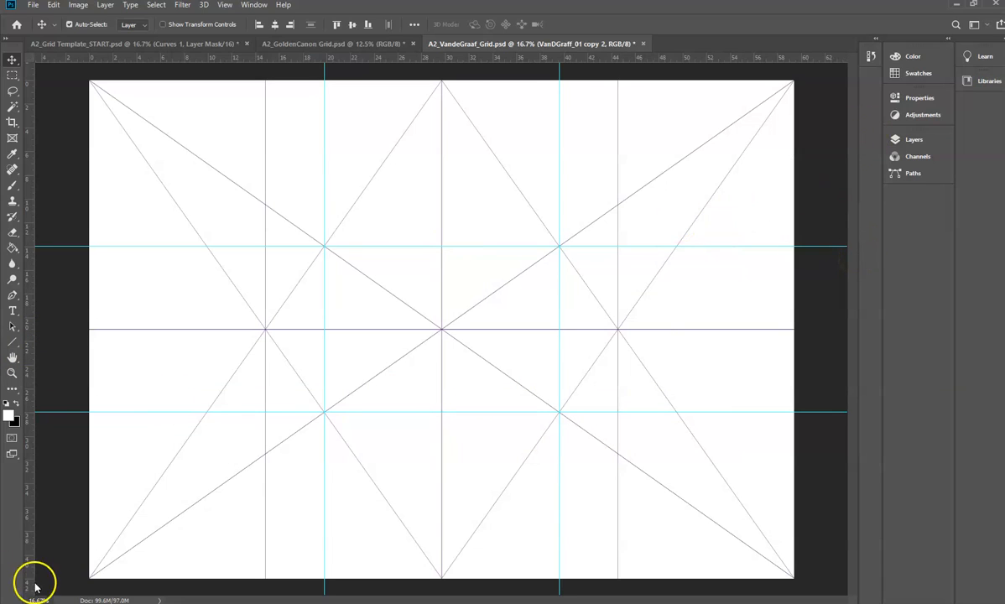
{"action": "left_click", "coordinate": [12, 339]}
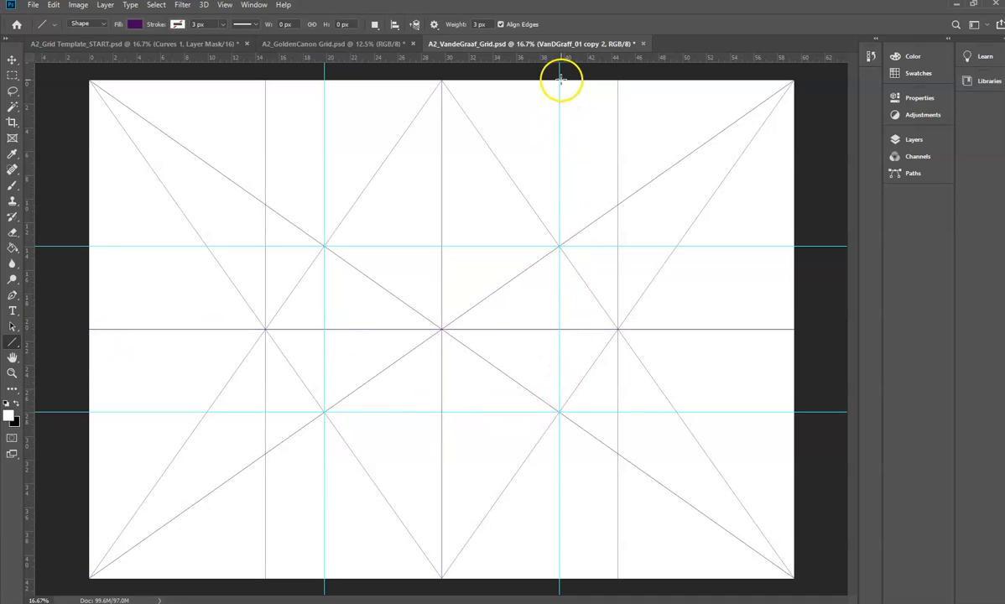
{"action": "left_click_drag", "start_coordinate": [558, 80], "coordinate": [325, 245]}
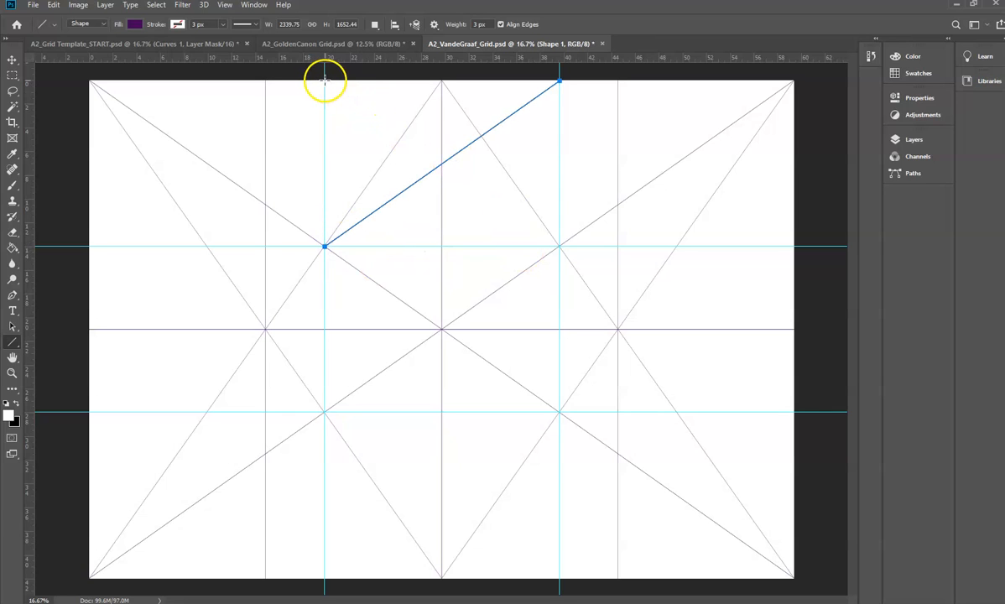
{"action": "left_click_drag", "start_coordinate": [325, 81], "coordinate": [559, 245]}
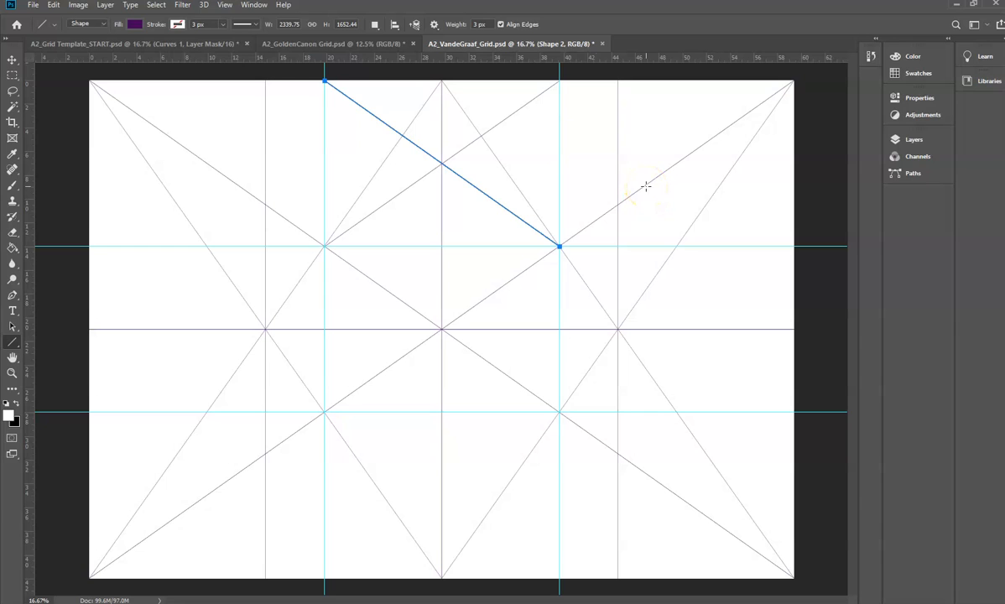
- Check the A2_GoldenCanon Grid document, then add a horizontal guide at about 4.72 cm in A2_VandeGraaf_Grid and four vertical guides through the crossings along it
{"action": "left_click", "coordinate": [353, 44]}
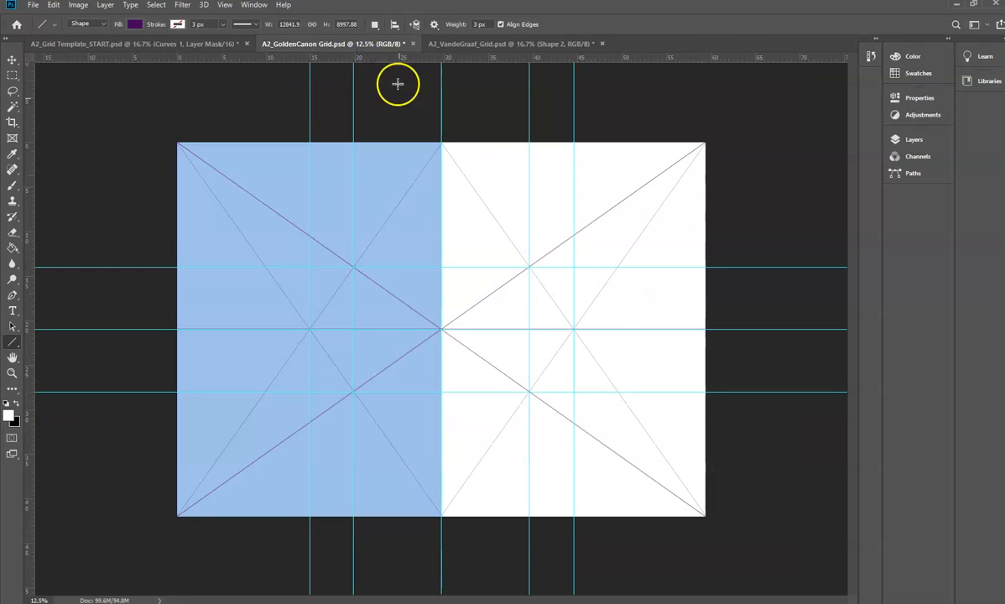
{"action": "left_click", "coordinate": [513, 44]}
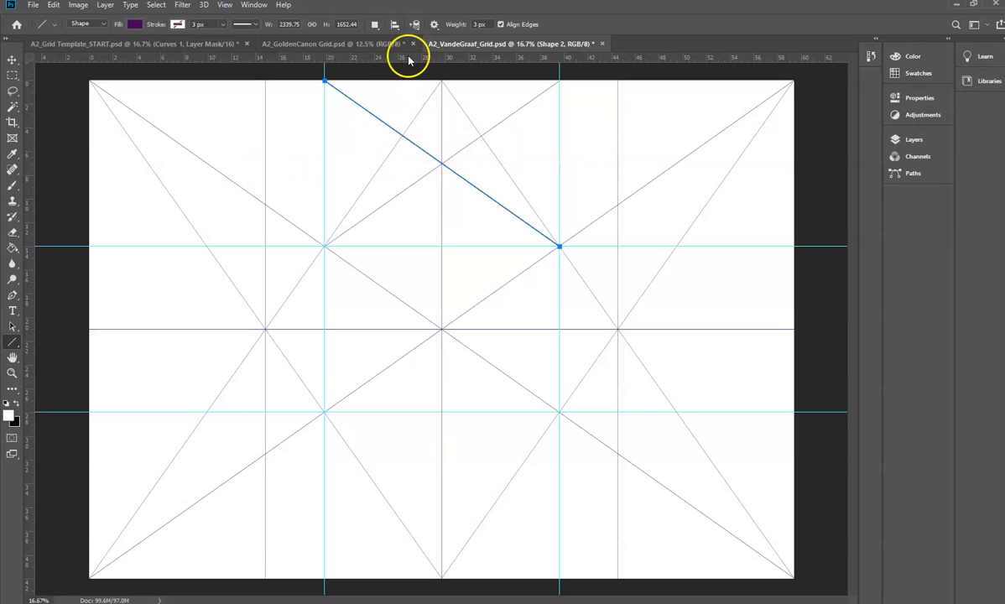
{"action": "left_click_drag", "start_coordinate": [409, 61], "coordinate": [425, 136]}
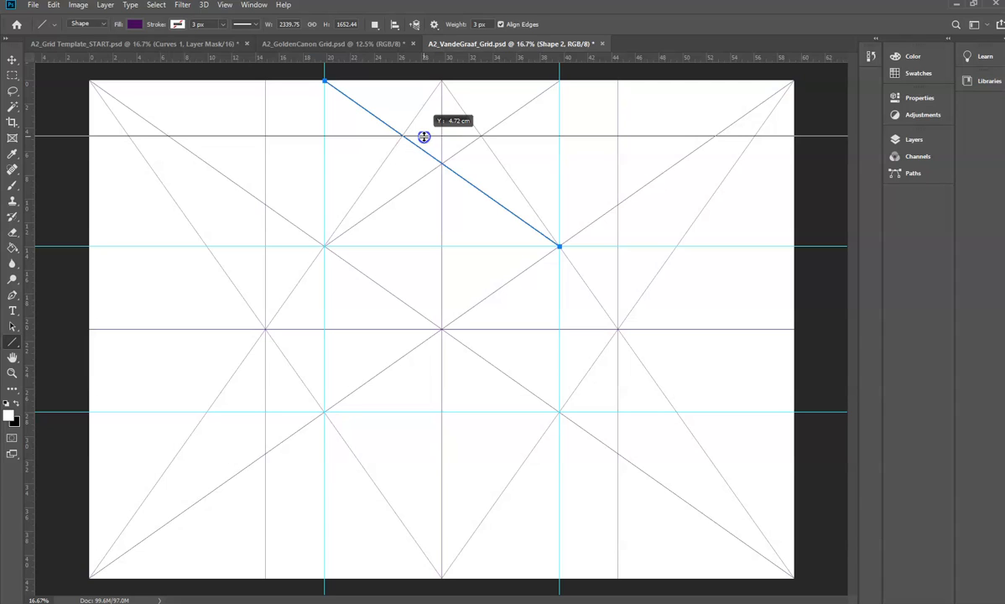
{"action": "left_click_drag", "start_coordinate": [424, 136], "coordinate": [422, 136]}
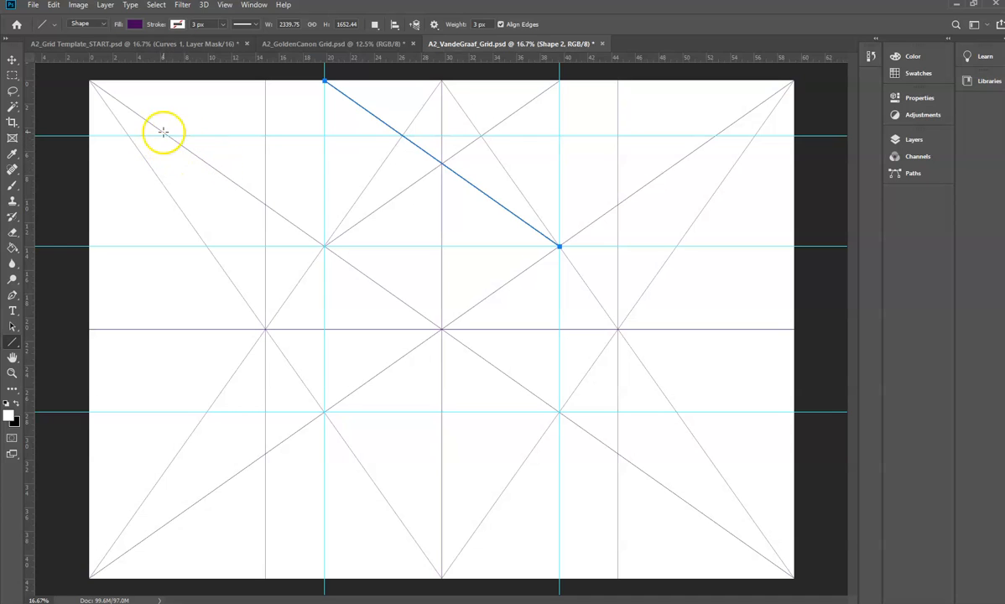
{"action": "left_click_drag", "start_coordinate": [30, 222], "coordinate": [168, 226]}
{"action": "left_click_drag", "start_coordinate": [36, 247], "coordinate": [716, 236]}
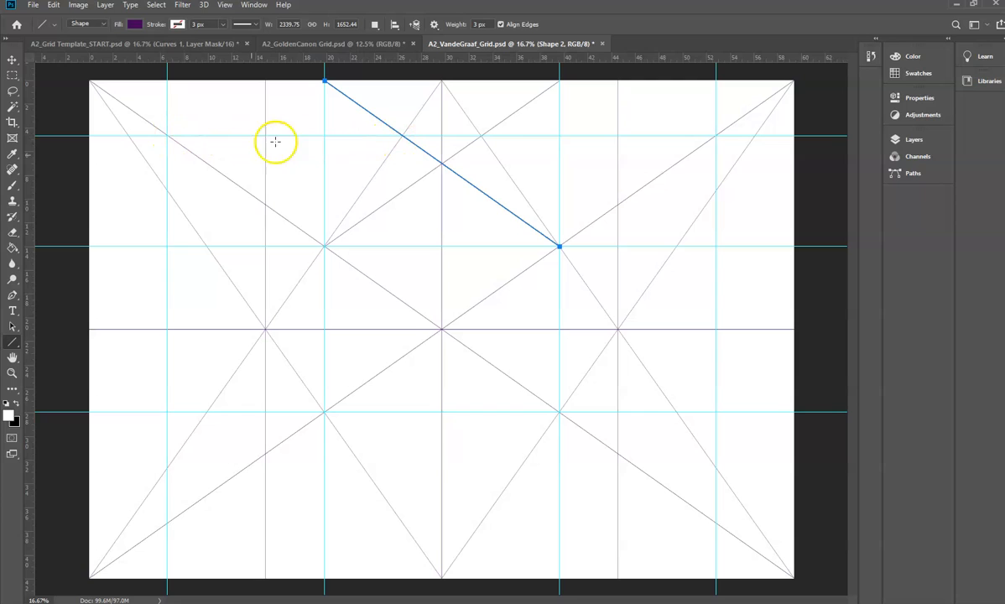
{"action": "left_click_drag", "start_coordinate": [27, 222], "coordinate": [481, 241]}
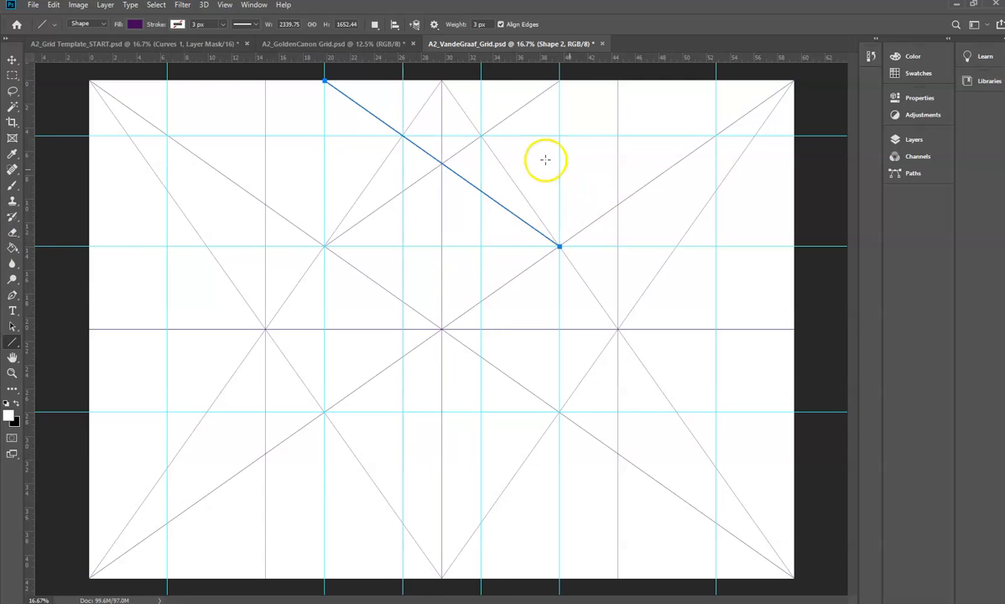
- Add a new layer above Shape 2 and name it colour vdg
{"action": "left_click", "coordinate": [939, 146]}
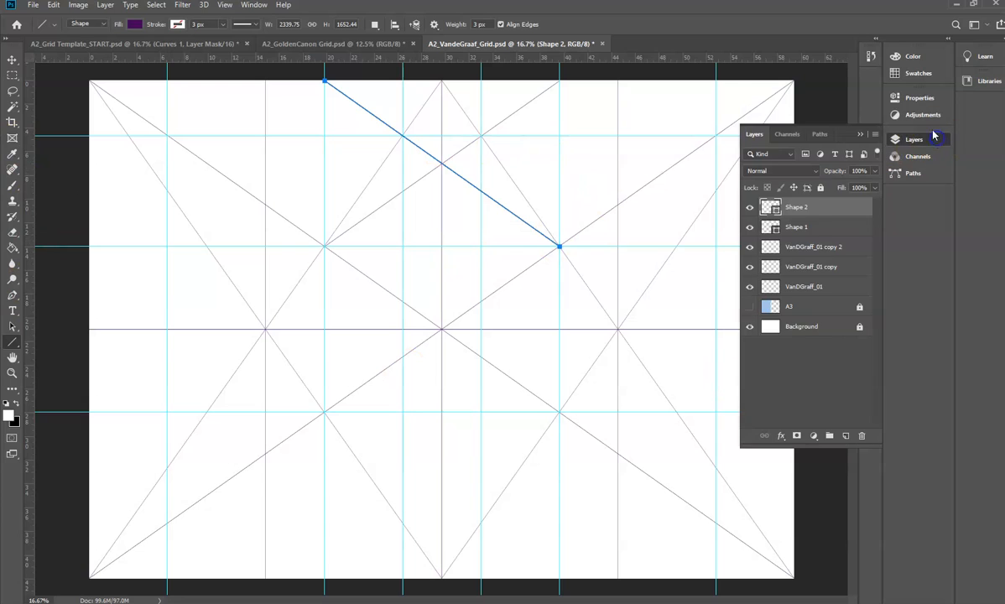
{"action": "left_click", "coordinate": [846, 436]}
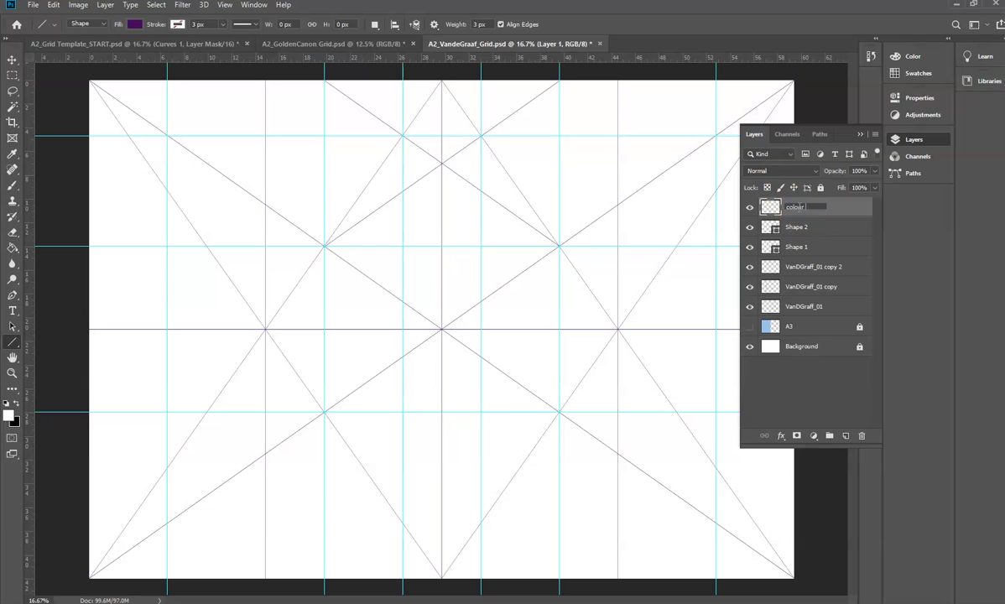
{"action": "key", "text": "Return"}
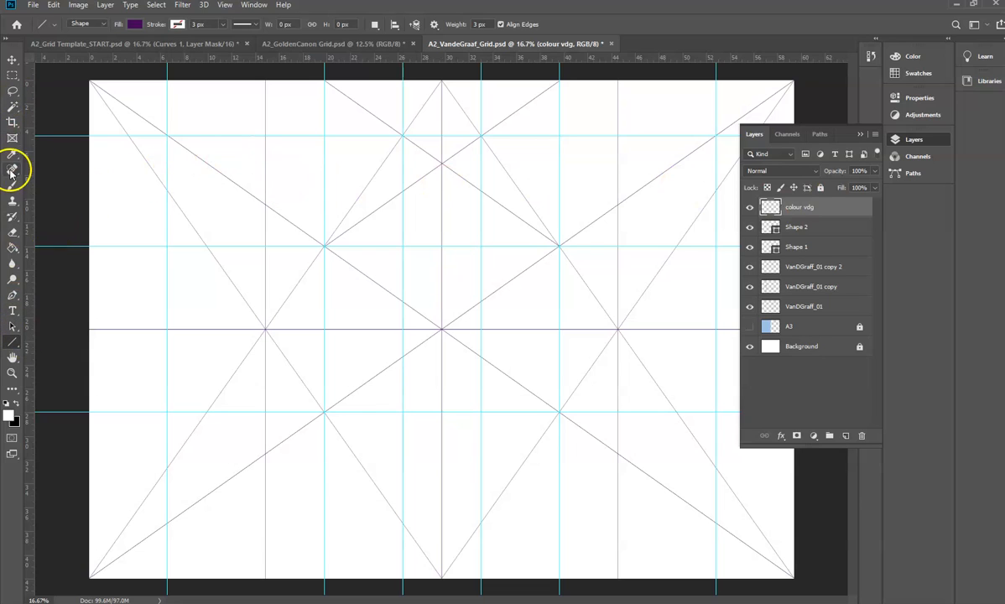
- Add a horizontal guide through the outer guides' lower crossings with the half-page diagonals, and draw a purple 2346 × 3313 px rectangle between the left page's guides
{"action": "left_click", "coordinate": [11, 77]}
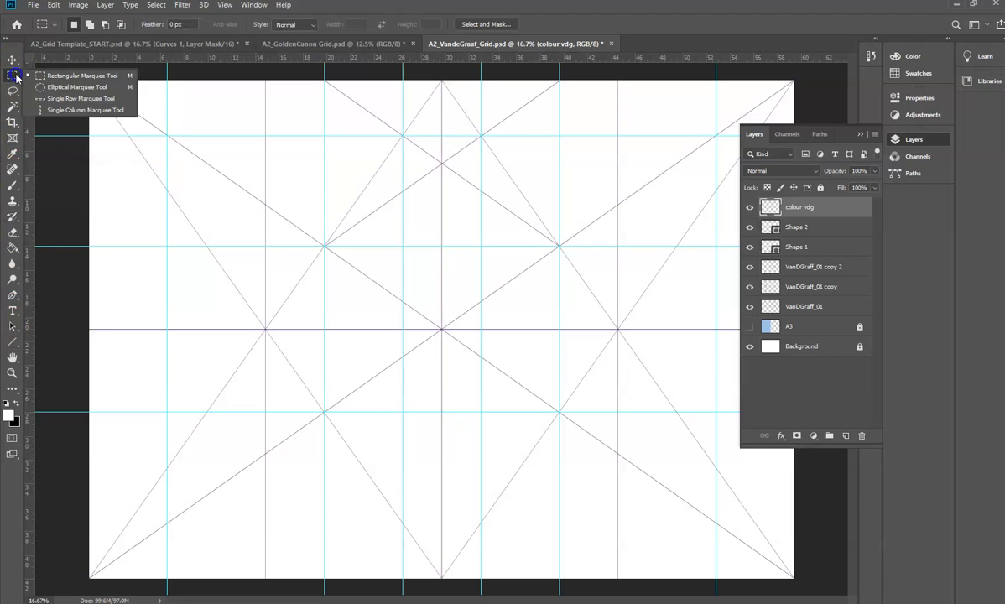
{"action": "left_click_drag", "start_coordinate": [12, 341], "coordinate": [54, 339]}
{"action": "mouse_move", "coordinate": [167, 135]}
{"action": "left_mouse_down"}
{"action": "mouse_move", "coordinate": [197, 179]}
{"action": "mouse_move", "coordinate": [401, 379]}
{"action": "mouse_move", "coordinate": [413, 518]}
{"action": "mouse_move", "coordinate": [399, 499]}
{"action": "mouse_move", "coordinate": [397, 456]}
{"action": "mouse_move", "coordinate": [406, 69]}
{"action": "mouse_move", "coordinate": [396, 125]}
{"action": "left_mouse_up"}
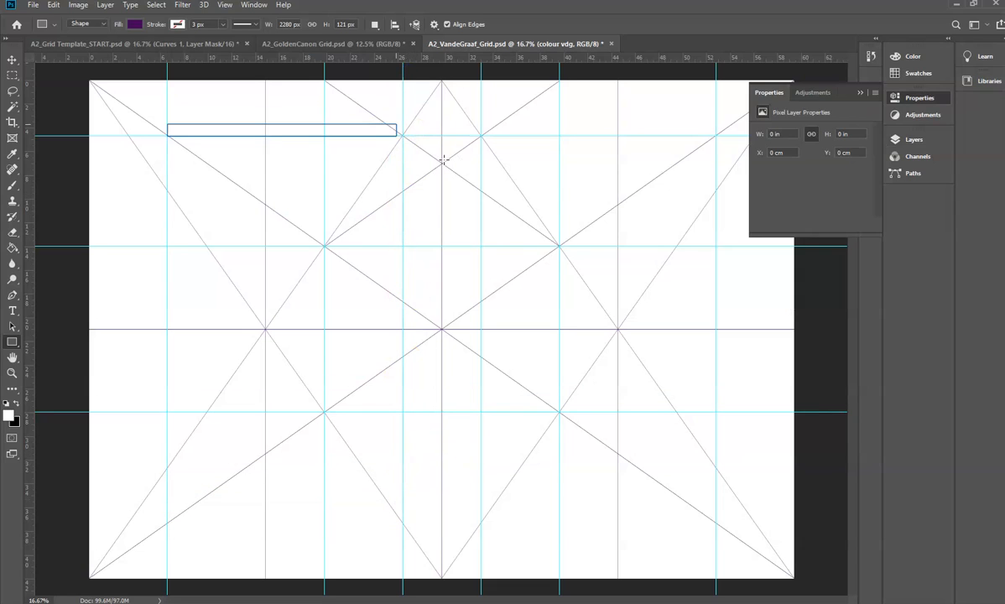
{"action": "key", "text": "ctrl+z"}
{"action": "left_click_drag", "start_coordinate": [292, 56], "coordinate": [177, 469]}
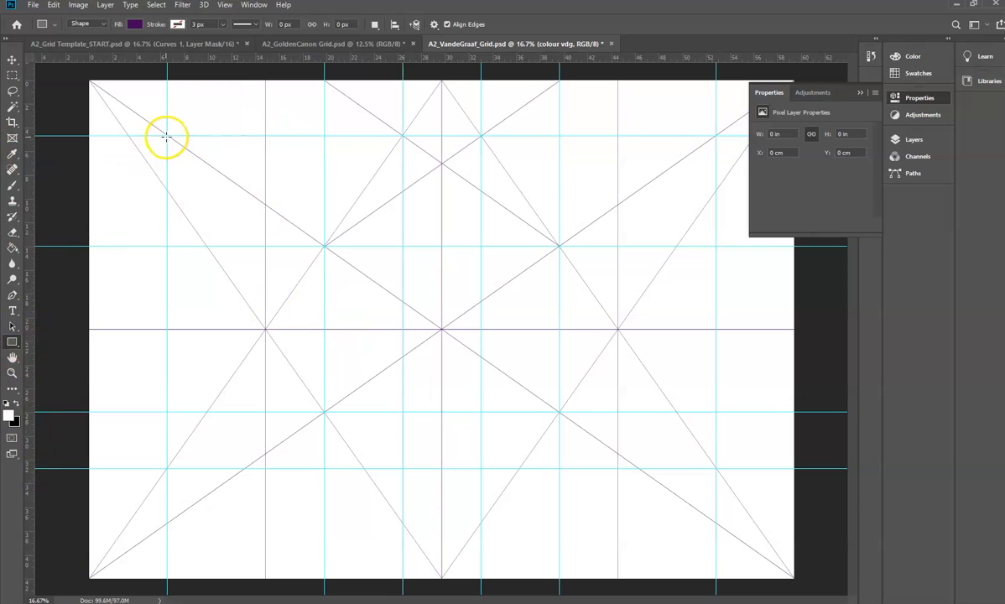
{"action": "left_click_drag", "start_coordinate": [167, 135], "coordinate": [404, 469]}
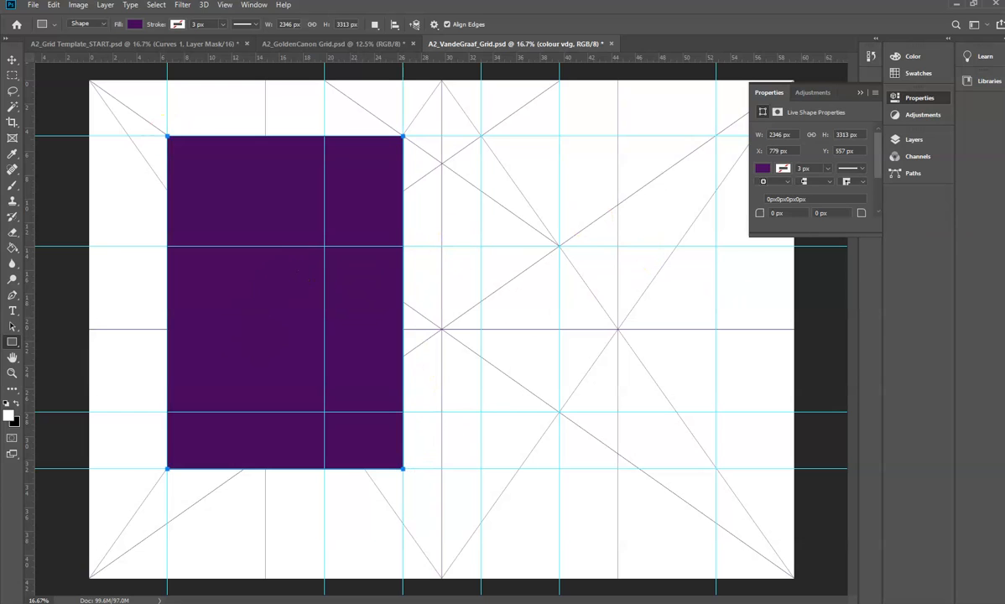
- Duplicate the colour vdg rectangle layer and move the copy straight across to fit between the guides on the right page
{"action": "left_click", "coordinate": [909, 140]}
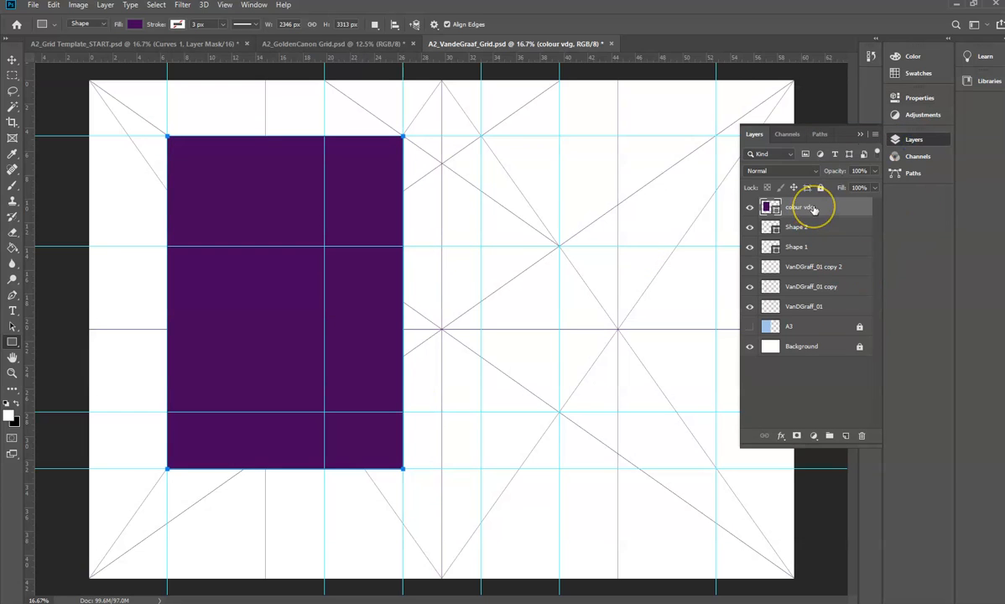
{"action": "key", "text": "ctrl+j"}
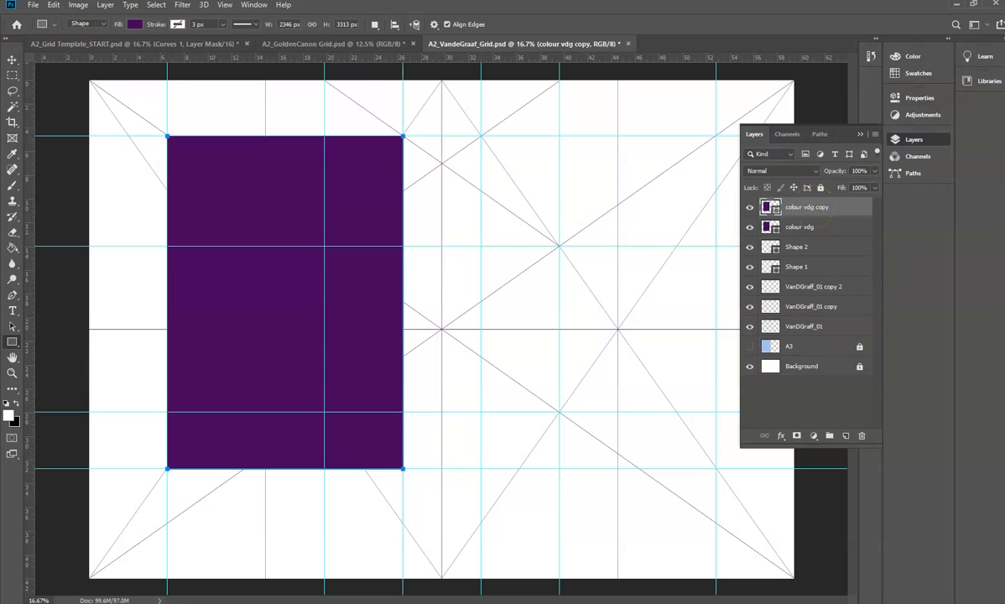
{"action": "left_click", "coordinate": [12, 60]}
{"action": "left_click_drag", "start_coordinate": [300, 312], "coordinate": [600, 310]}
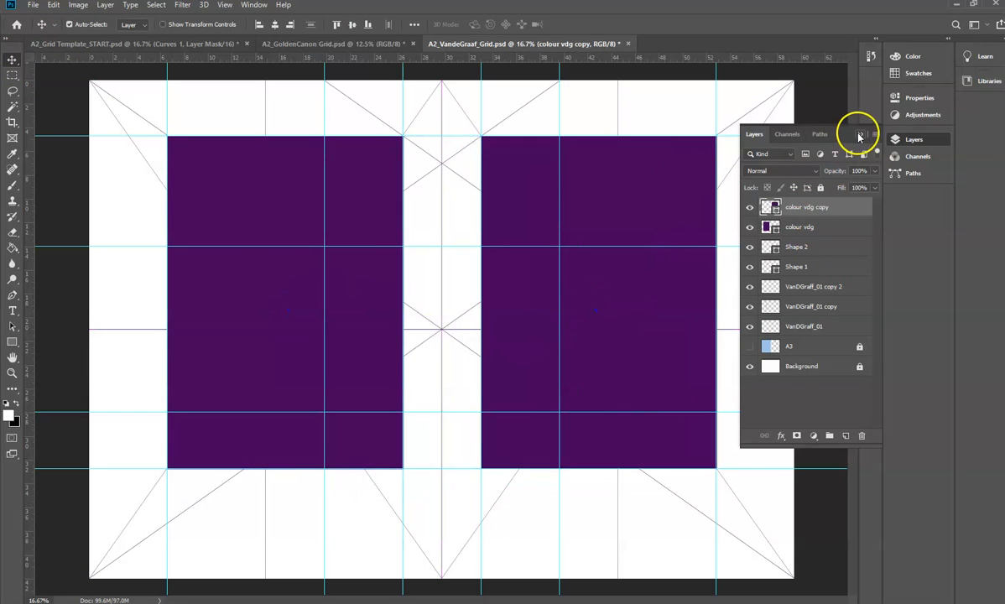
{"action": "left_click", "coordinate": [860, 135]}
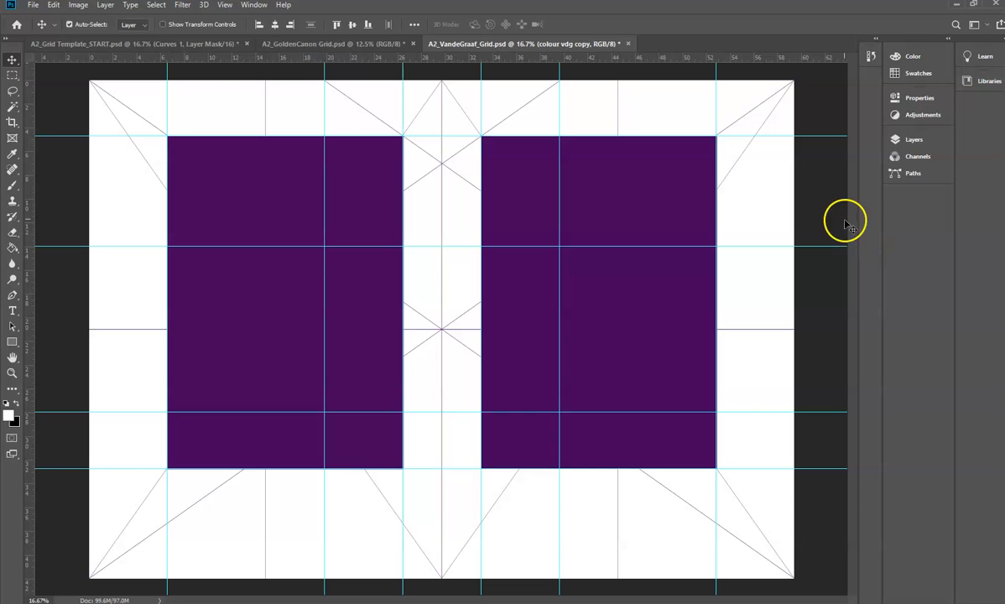
- Hide the colour vdg copy and colour vdg layers
{"action": "left_click", "coordinate": [906, 141]}
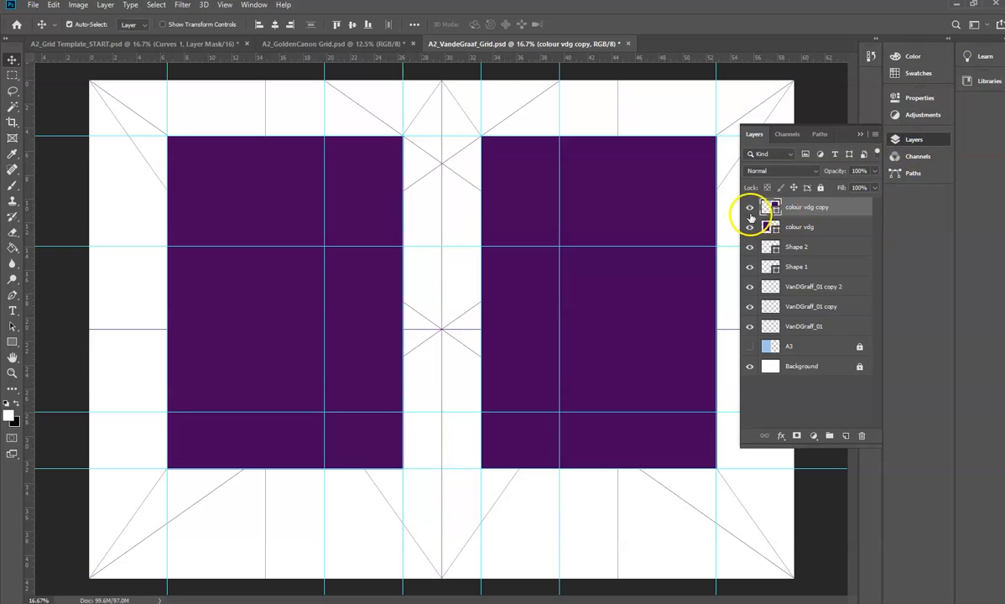
{"action": "left_click", "coordinate": [749, 207]}
{"action": "left_click", "coordinate": [749, 227]}
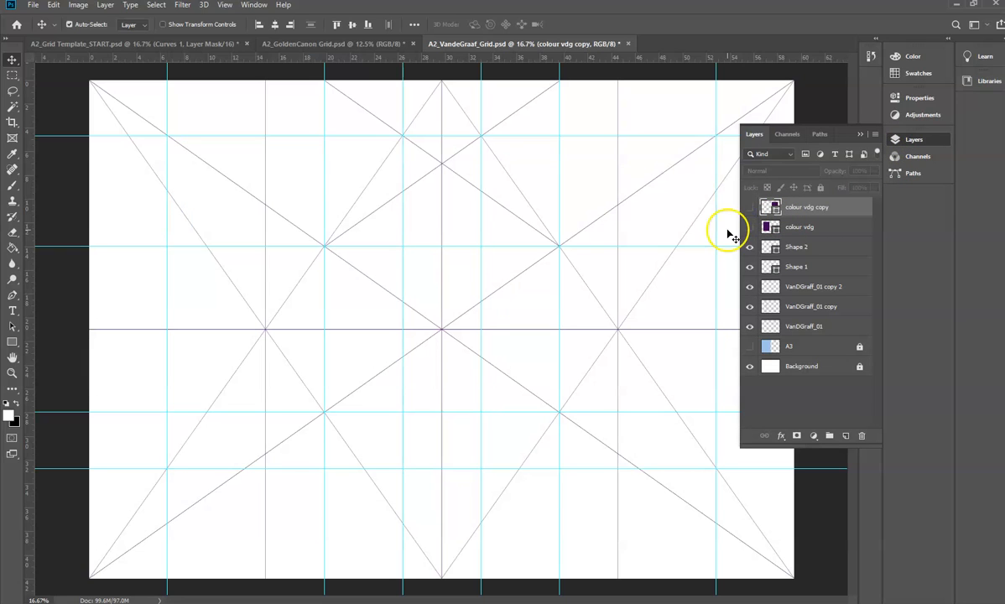
- Draw a purple 2340 × 3313 px rectangle filling the text area between the guides on the right page
{"action": "left_click", "coordinate": [860, 134]}
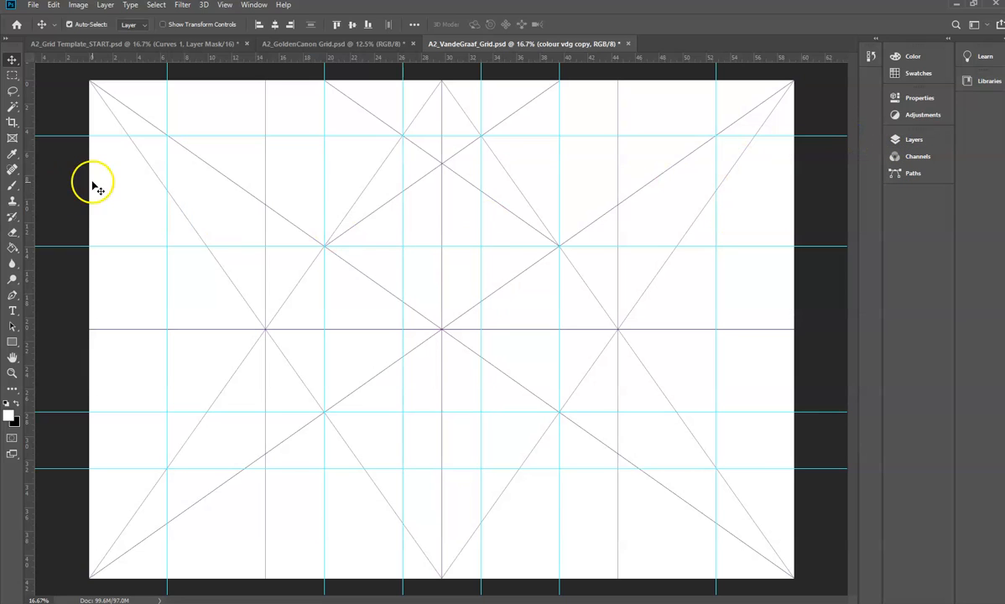
{"action": "left_click_drag", "start_coordinate": [12, 341], "coordinate": [57, 344]}
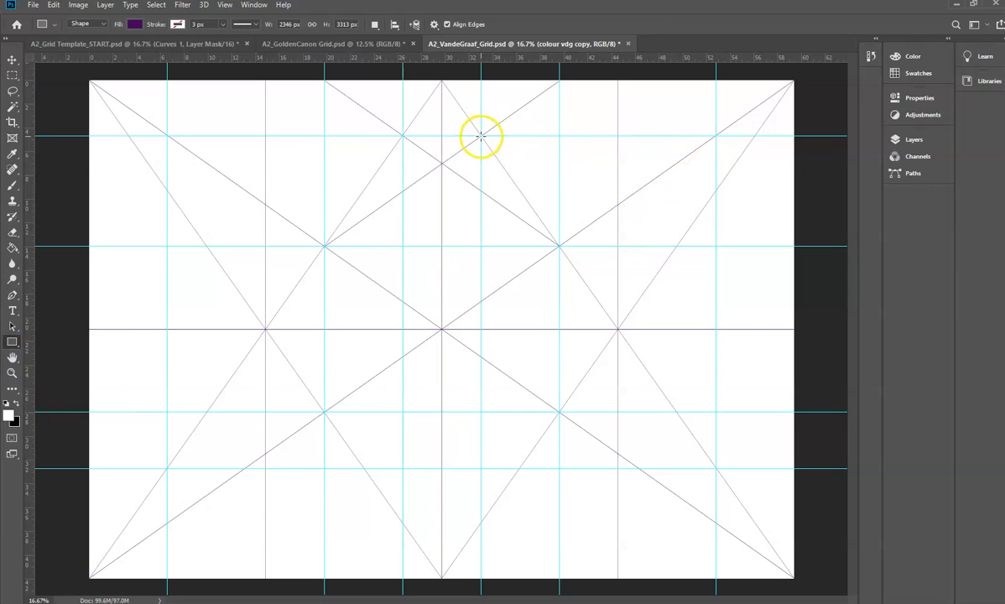
{"action": "left_click_drag", "start_coordinate": [481, 135], "coordinate": [718, 471]}
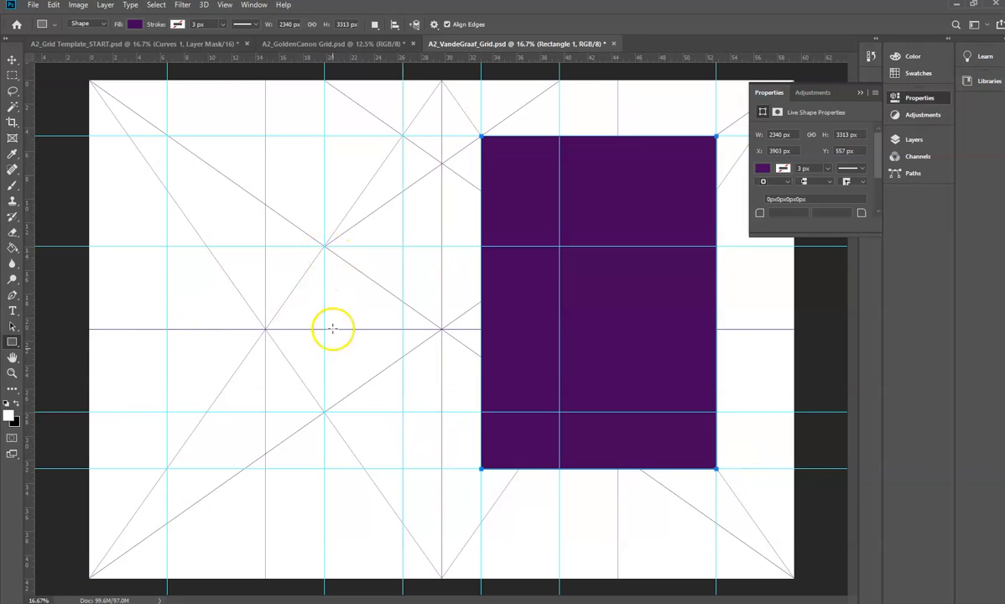
- Draw purple rectangles on the left page: 781 × 1381 px at the text area's lower inner corner and 967 × 1099 px at its upper outer corner
{"action": "left_click_drag", "start_coordinate": [324, 329], "coordinate": [402, 468]}
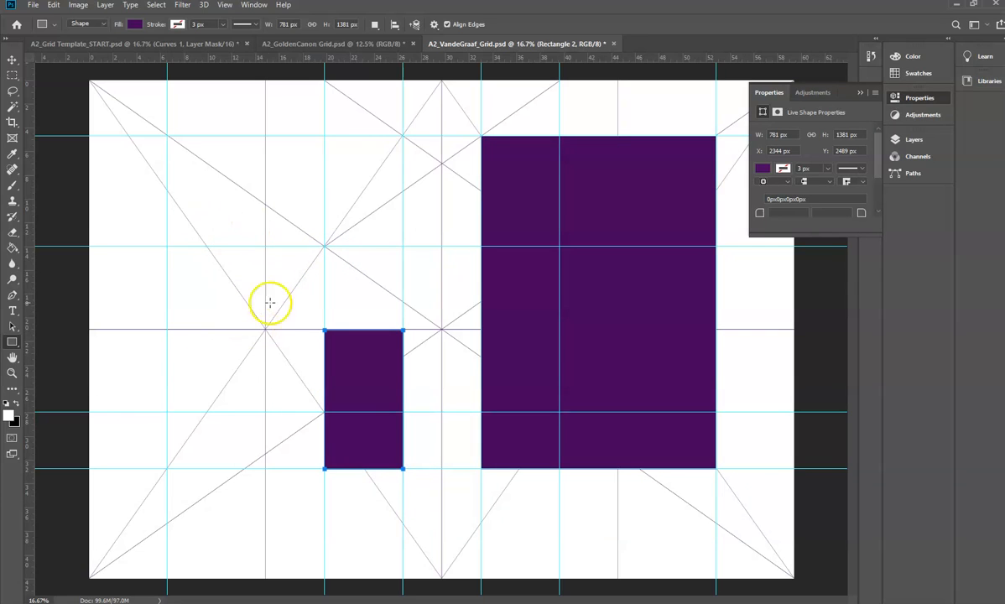
{"action": "left_click_drag", "start_coordinate": [264, 246], "coordinate": [167, 135]}
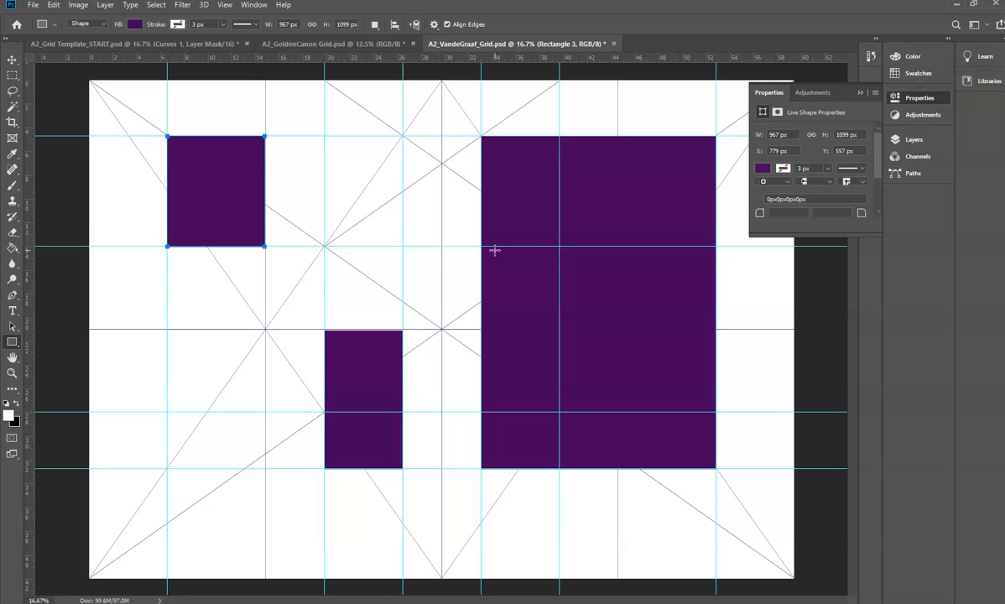
- Hide the grid line layers from Shape 2 down to VanDGraff_01, and hide the guides
{"action": "left_click", "coordinate": [914, 139]}
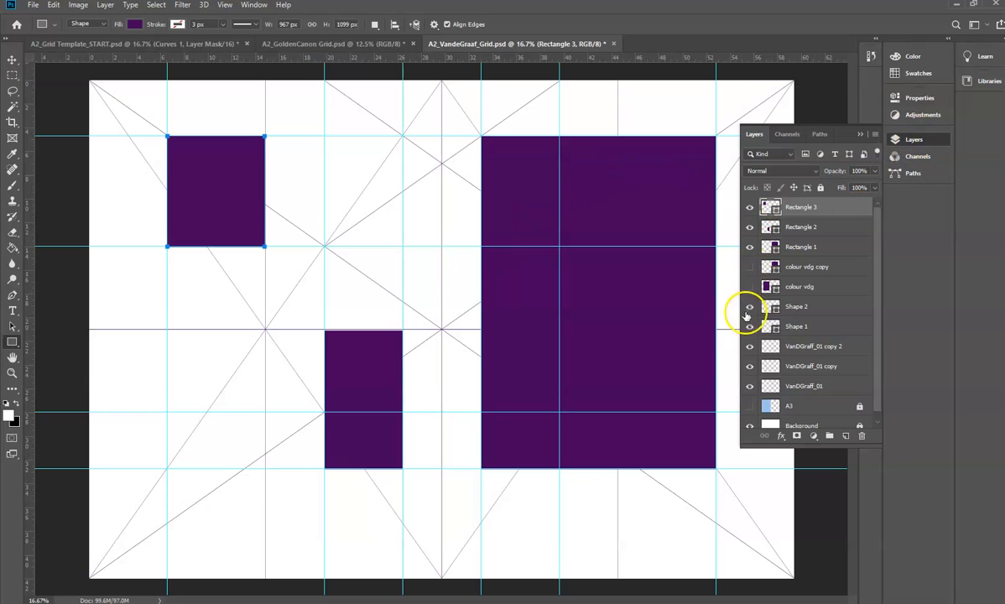
{"action": "left_click_drag", "start_coordinate": [751, 313], "coordinate": [749, 391]}
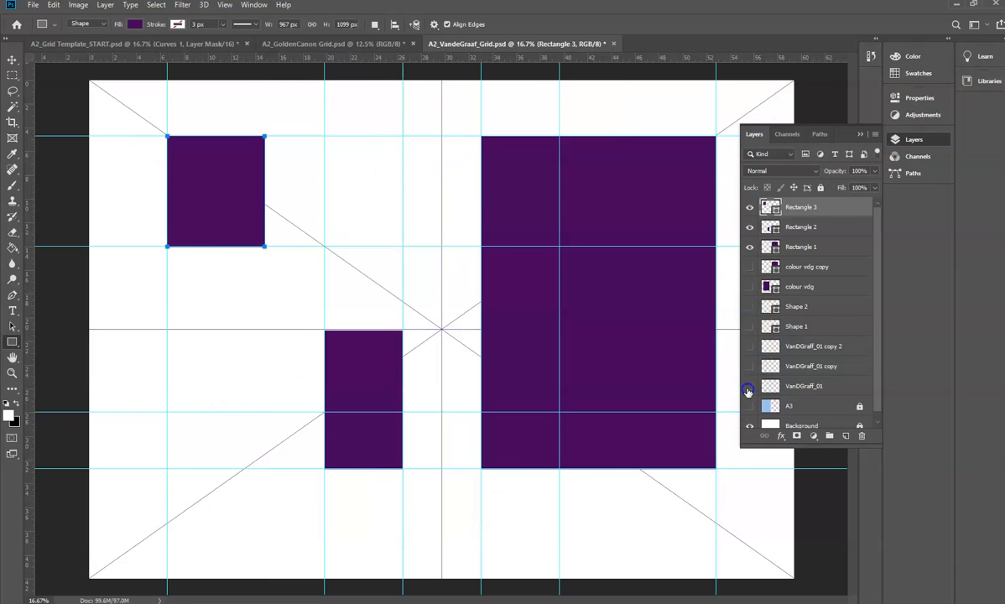
{"action": "key", "text": "ctrl+semicolon"}
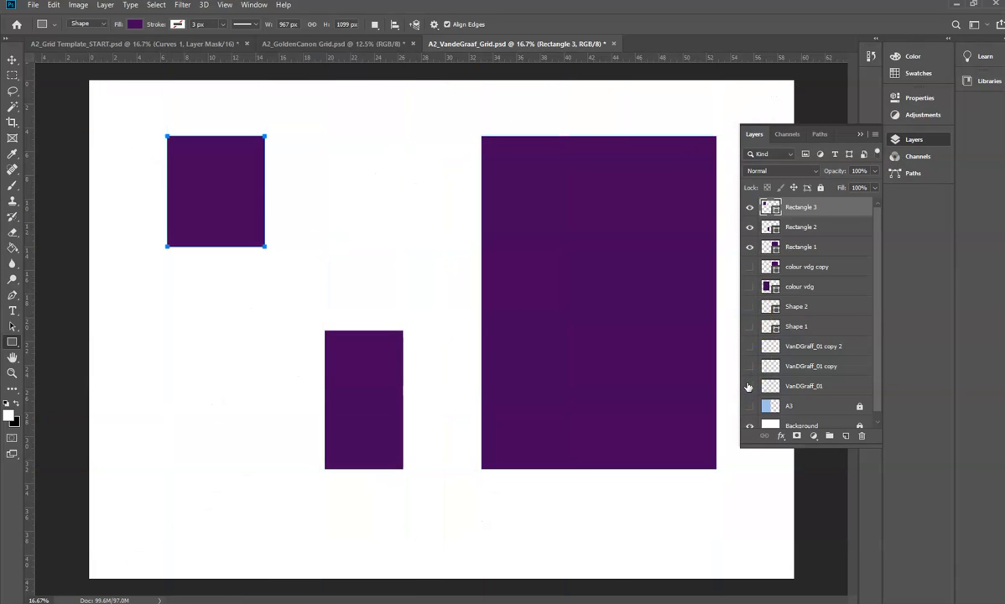
{"action": "left_click", "coordinate": [860, 135]}
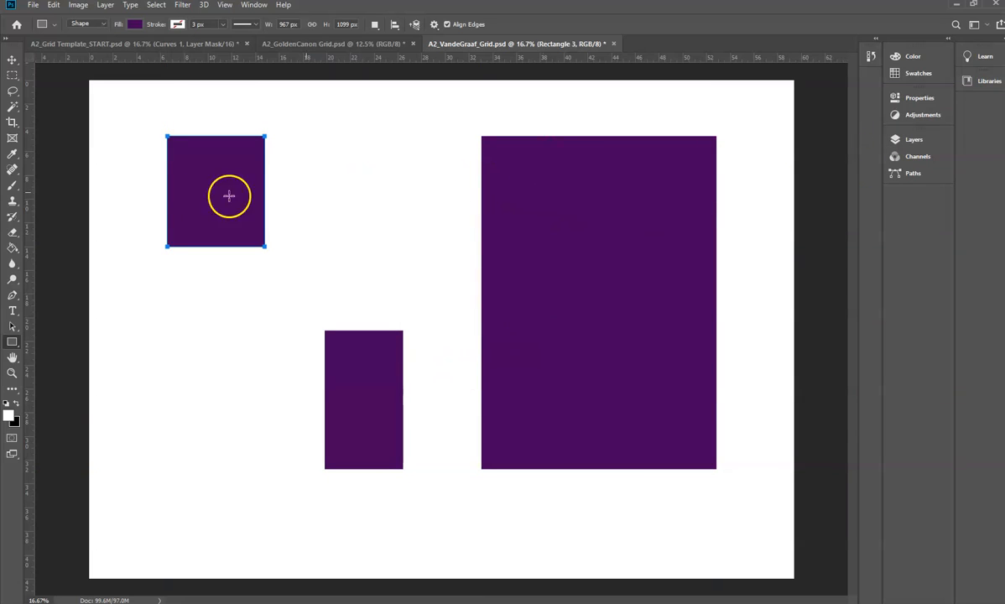